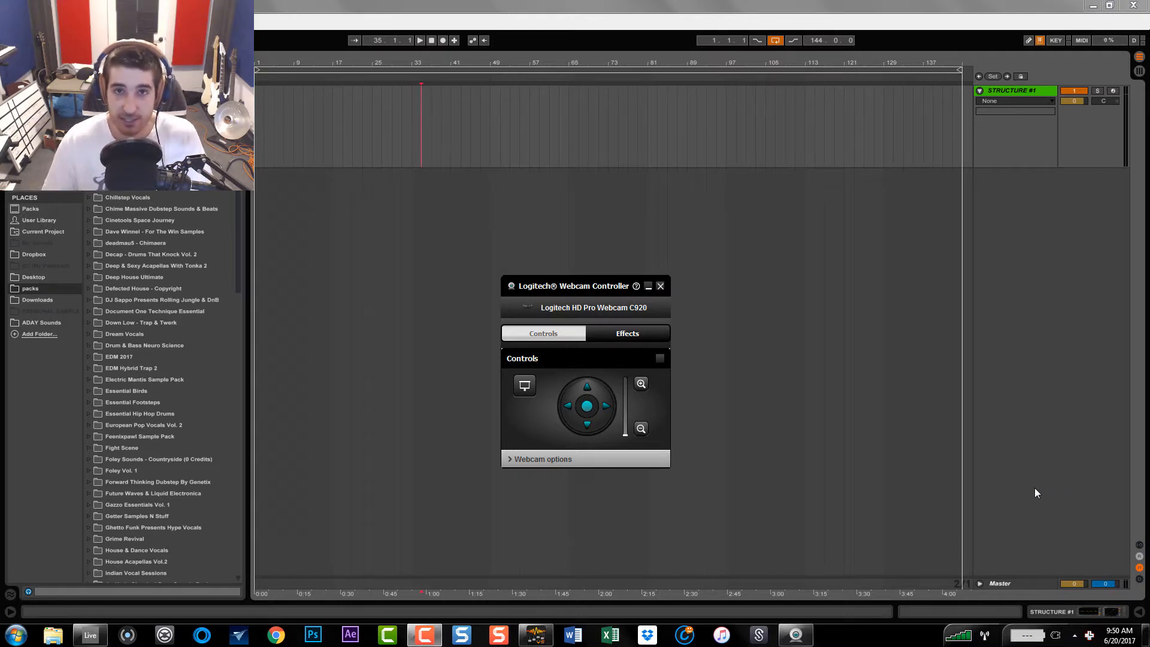
Close the webcam controller window and slightly reduce the height of the STRUCTURE #1 track.
left_click(660, 285)
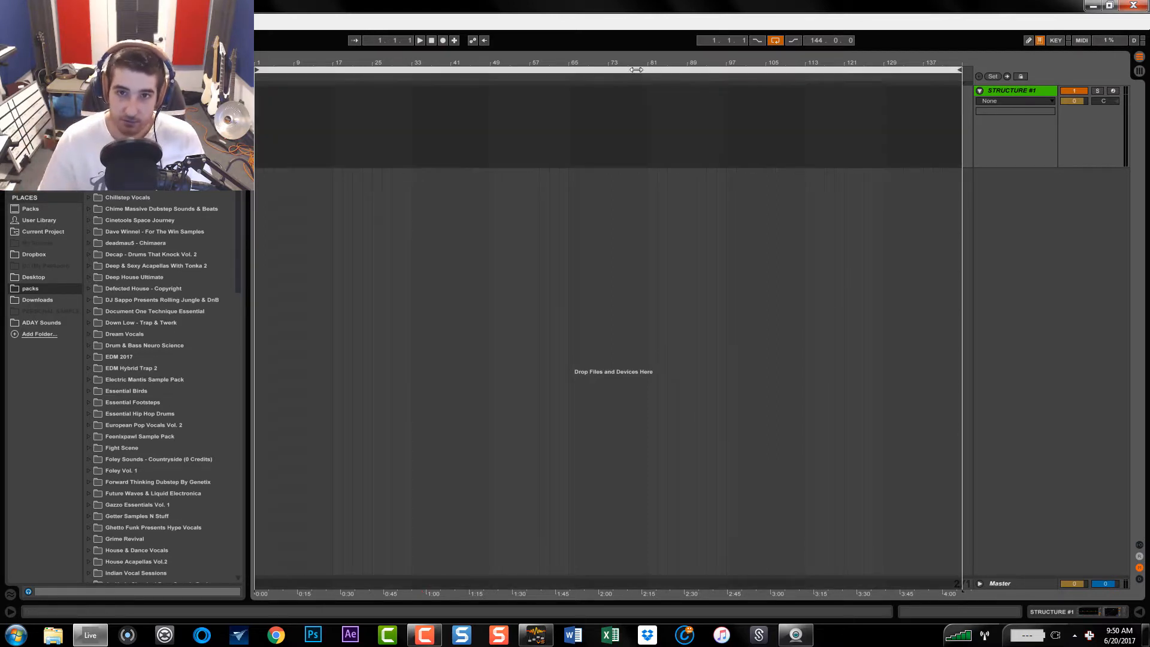
left_click(638, 76)
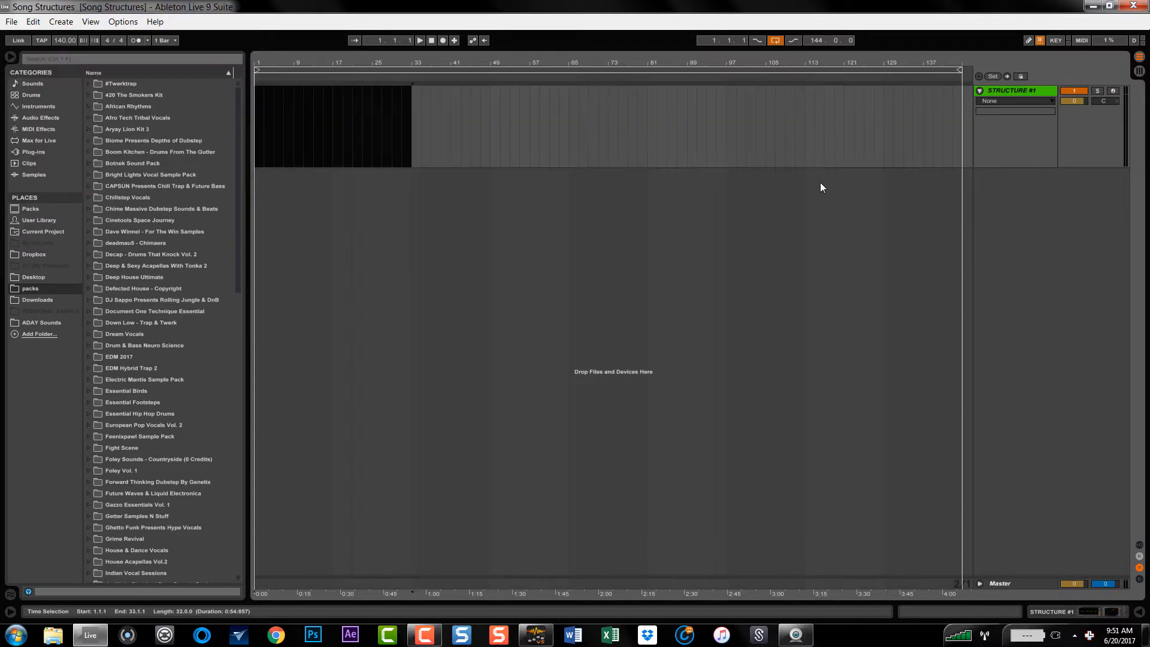
left_click(1049, 92)
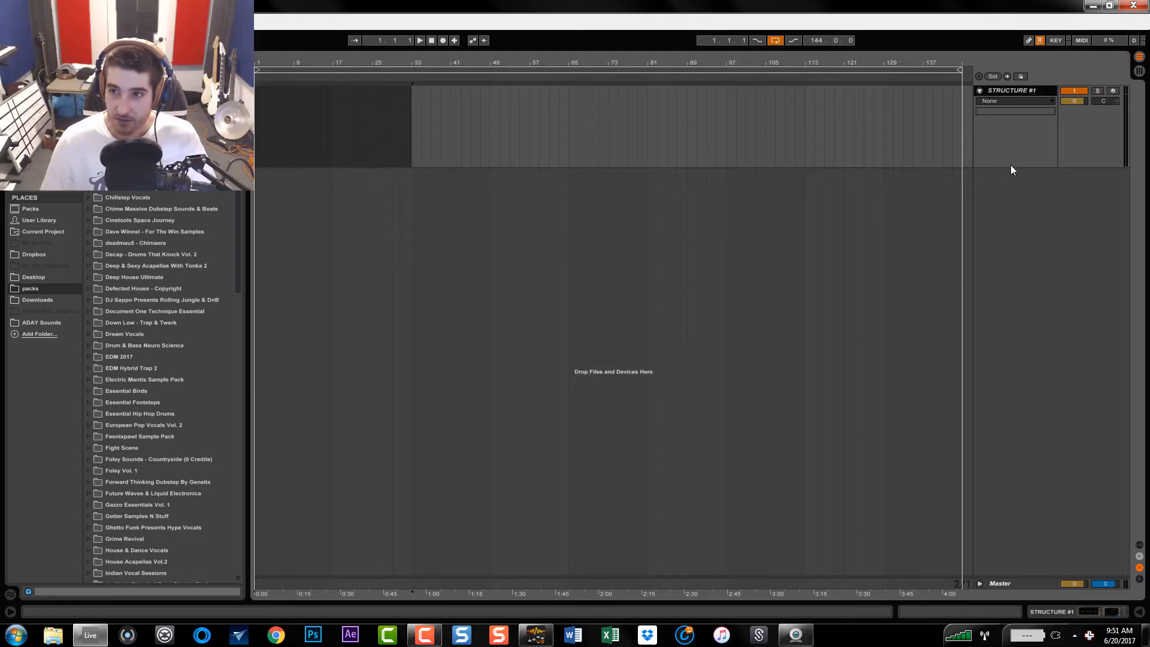
mouse_move(1012, 166)
left_mouse_down()
mouse_move(1018, 140)
mouse_move(1022, 159)
mouse_move(1024, 150)
left_mouse_up()
Insert an empty MIDI clip at bar 1 of STRUCTURE #1, shorten it to 16 bars and name it Intro DJ Mix.
left_click(418, 111)
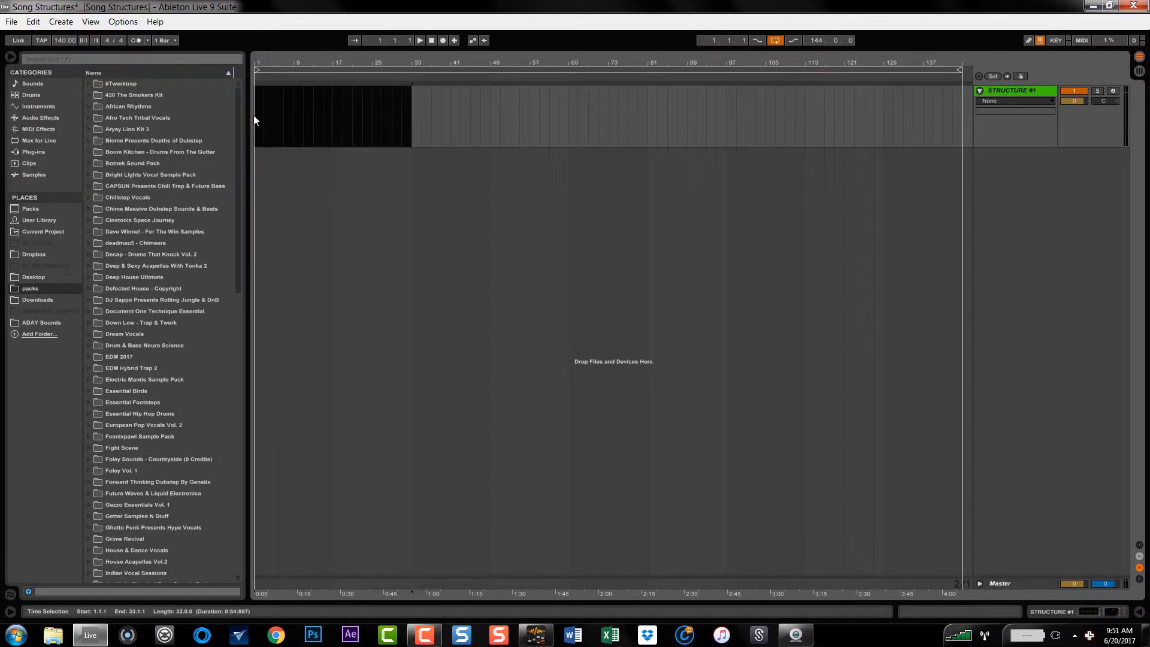
key("ctrl+shift+m")
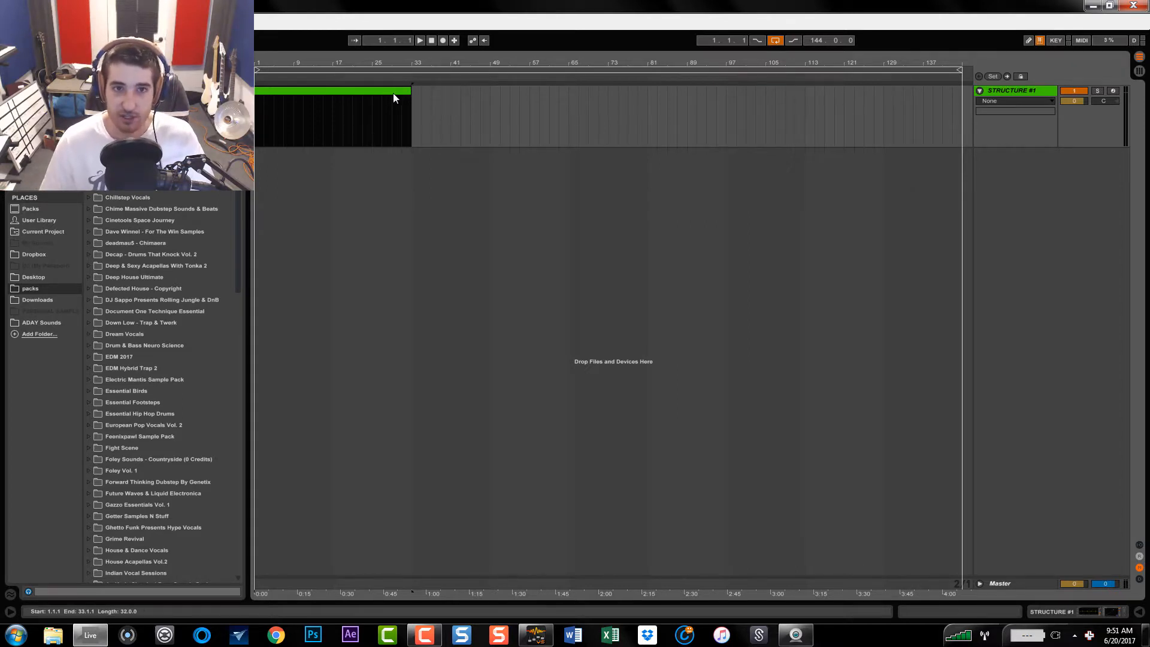
left_click(412, 94)
left_click_drag(411, 91, 334, 93)
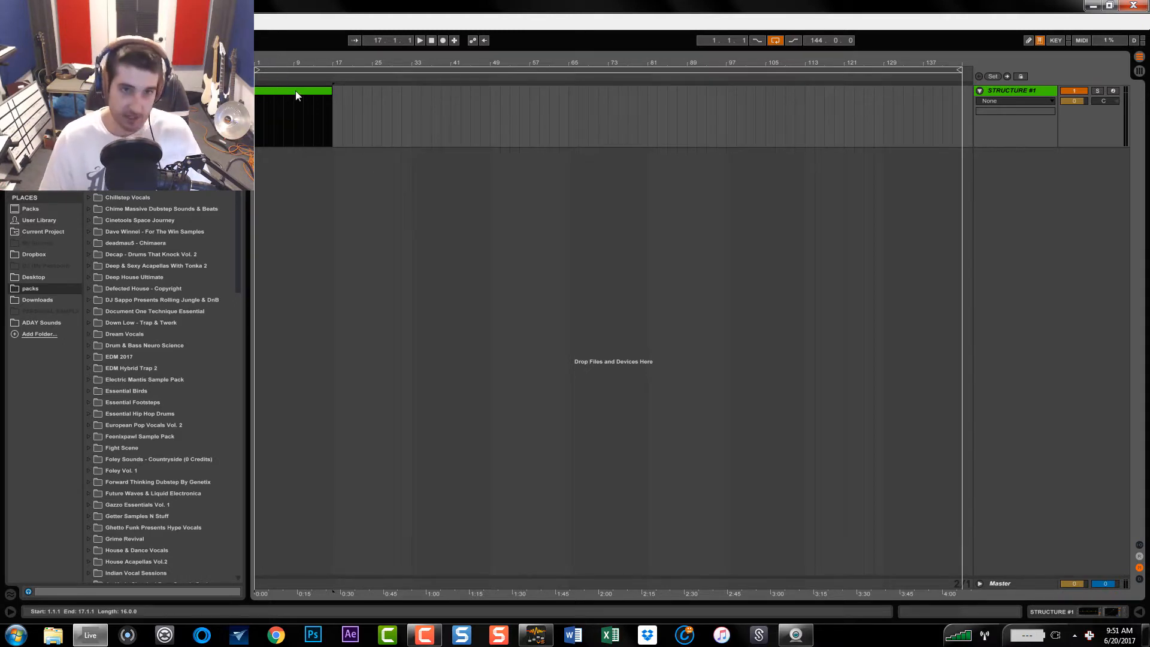
key("ctrl+r")
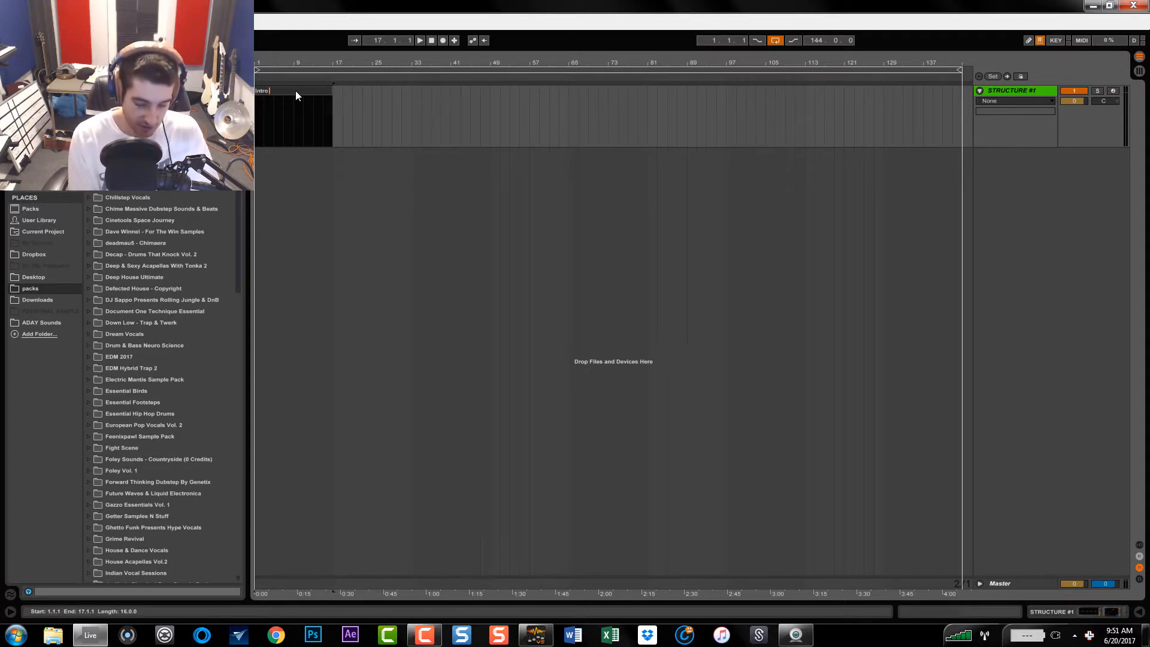
type("Intro DJ Mix")
key("Return")
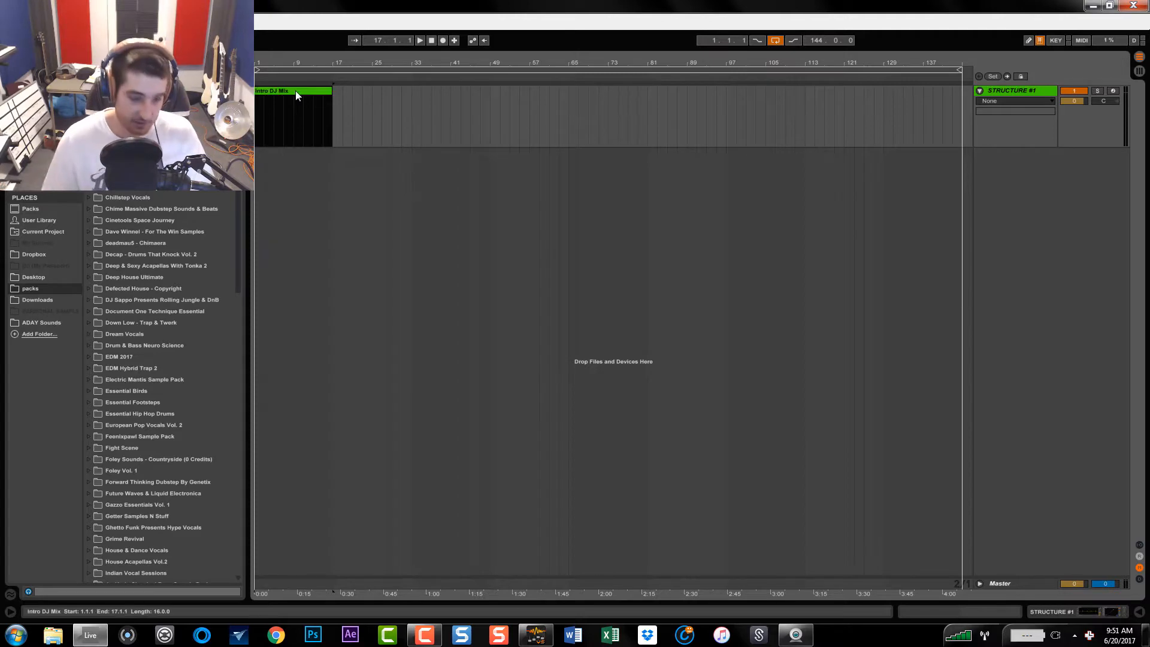
Duplicate the Intro DJ Mix clip to bar 17 and rename the copy Bridge or build up.
key("ctrl+d")
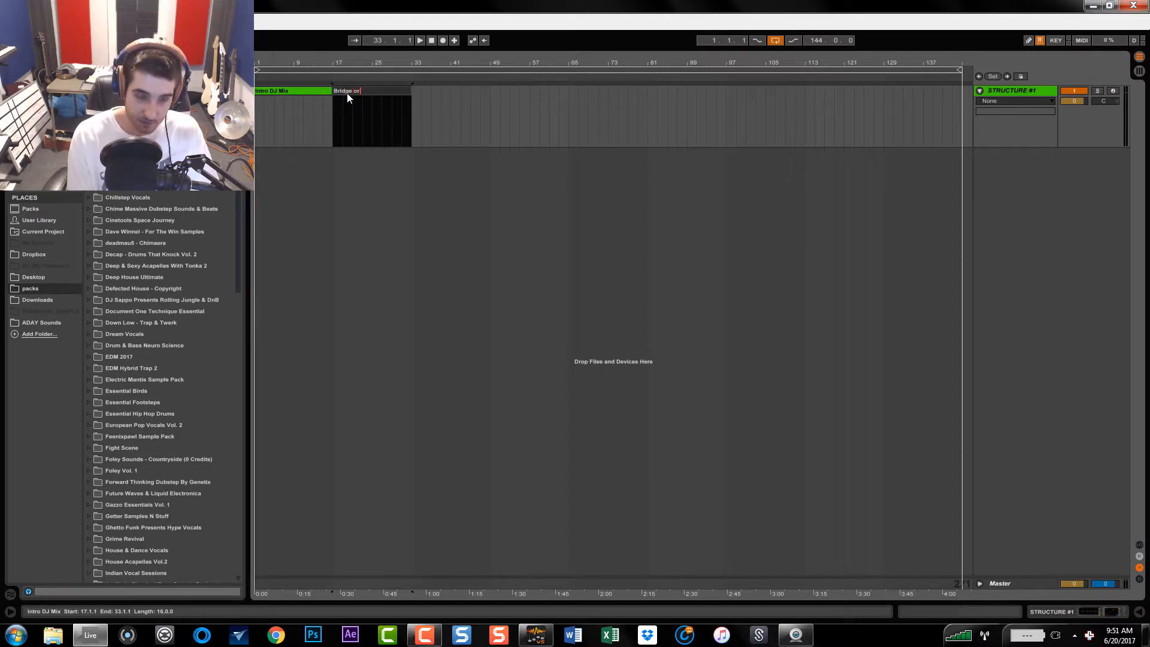
type("up")
key("Return")
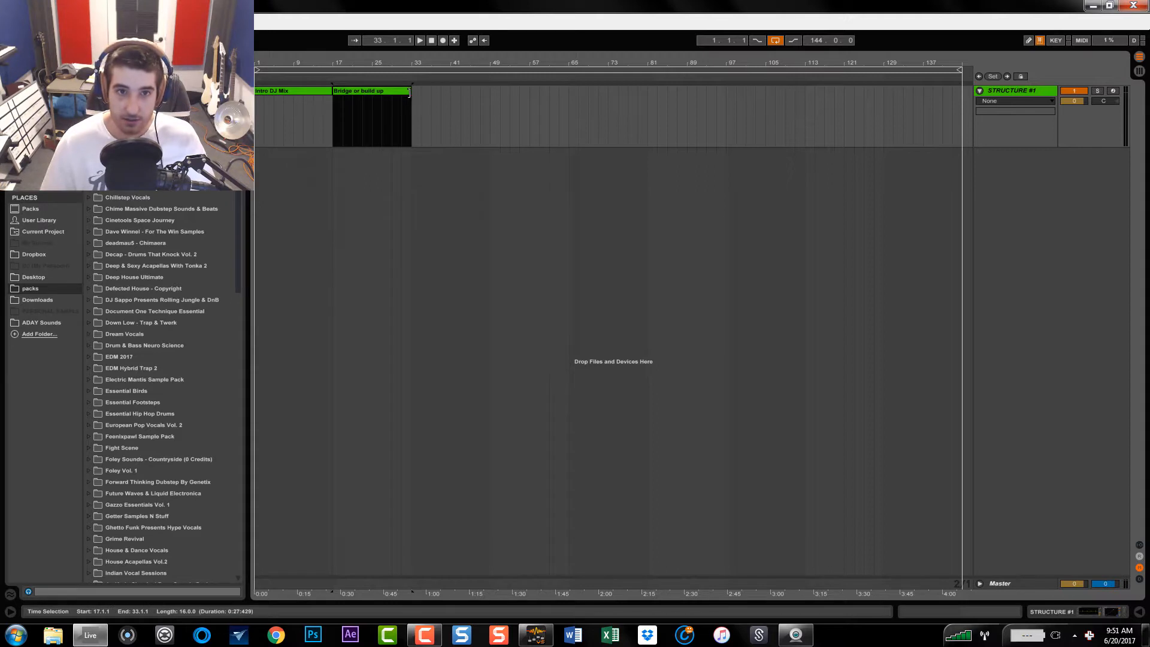
Duplicate the Bridge or build up clip to bar 33 and rename the copy Drop.
key("ctrl+d")
key("ctrl+r")
type("D")
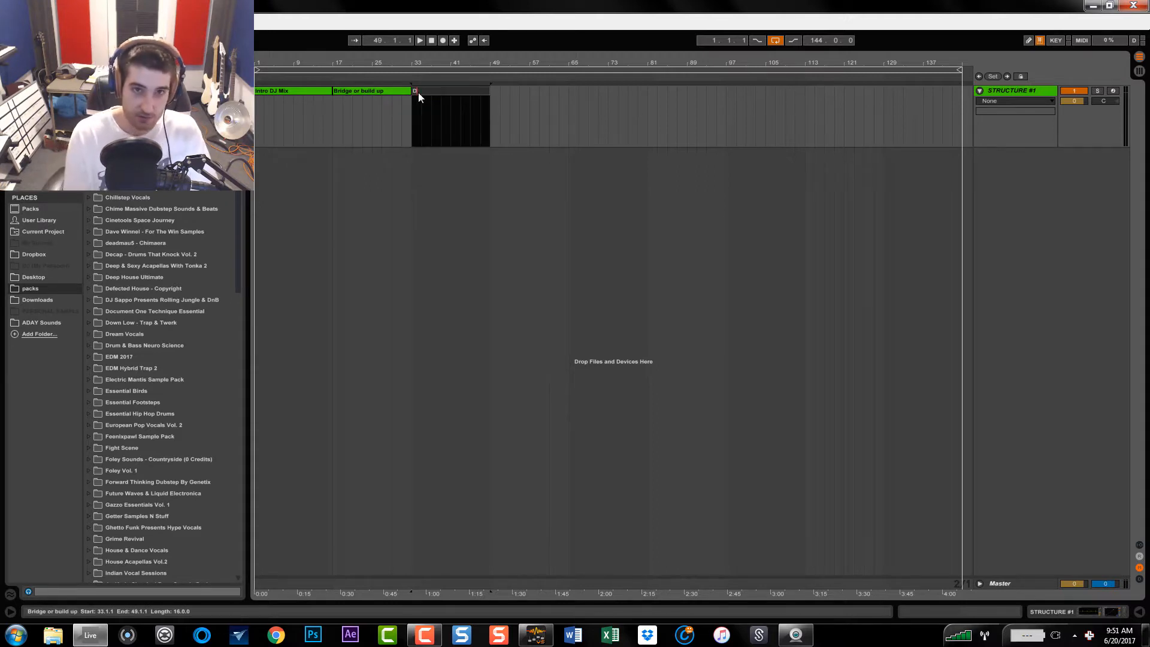
type("rop")
key("Return")
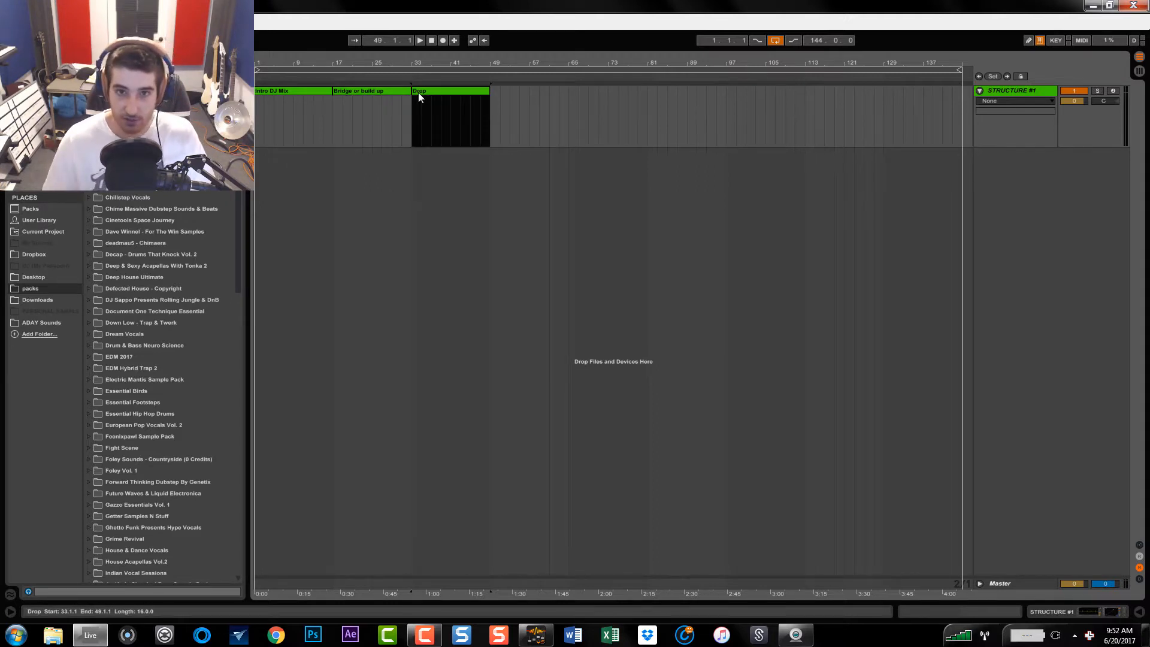
Duplicate the Drop clip to bar 49 and rename the copy Change up / Post Drop.
key("ctrl+d")
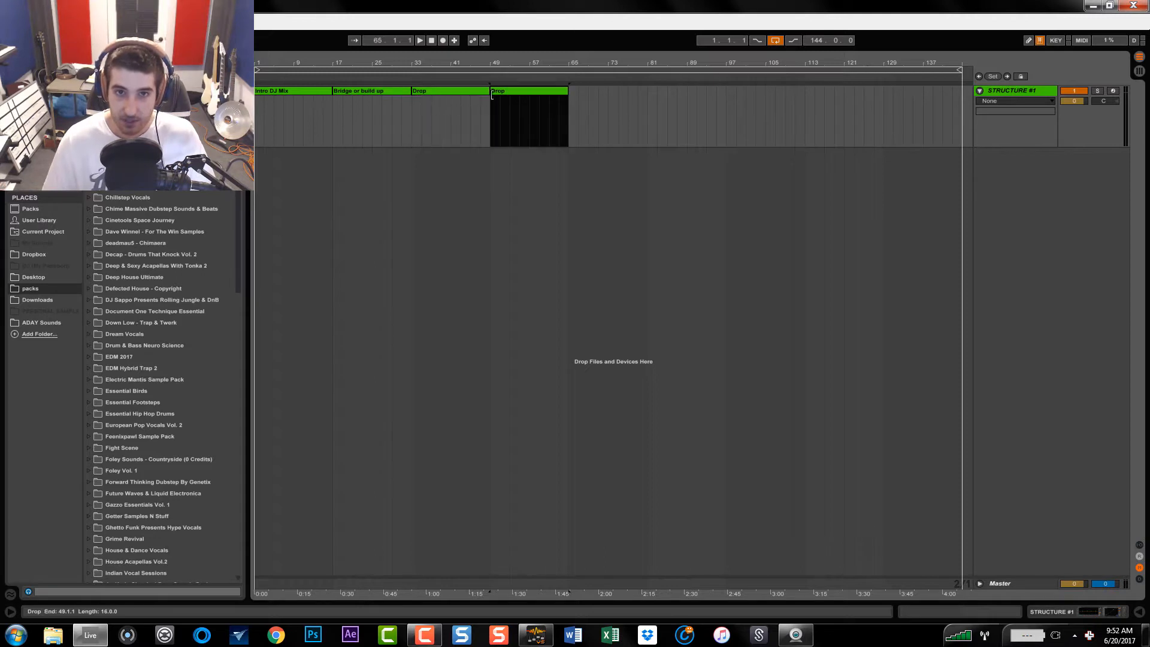
key("ctrl+r")
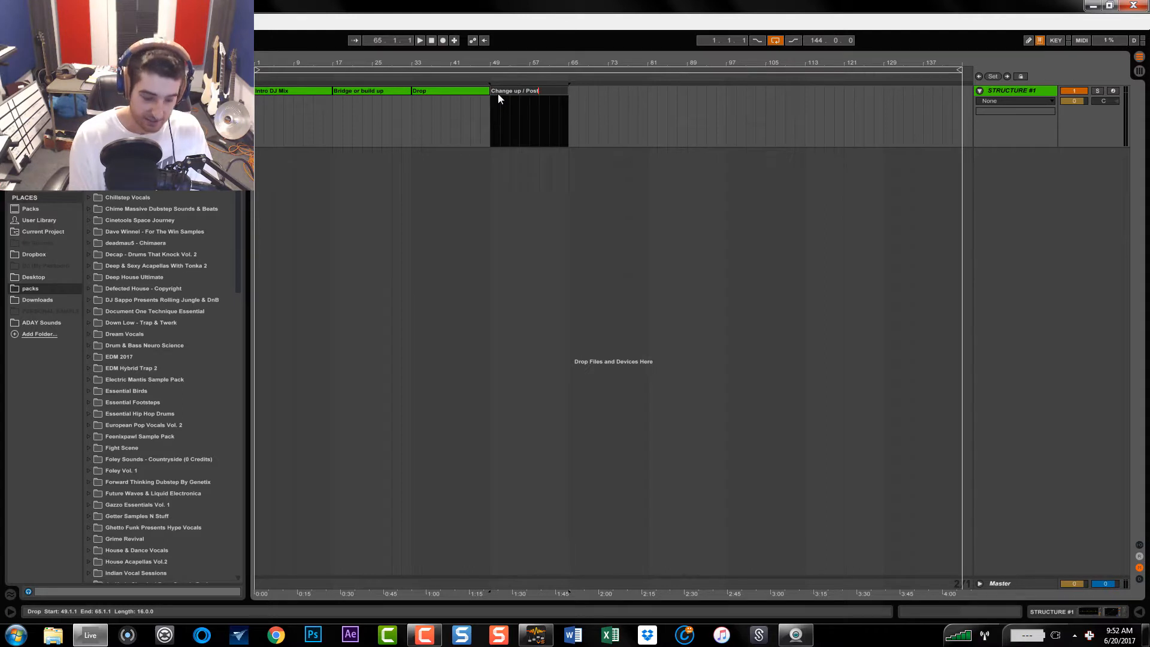
type("Drop")
key("Return")
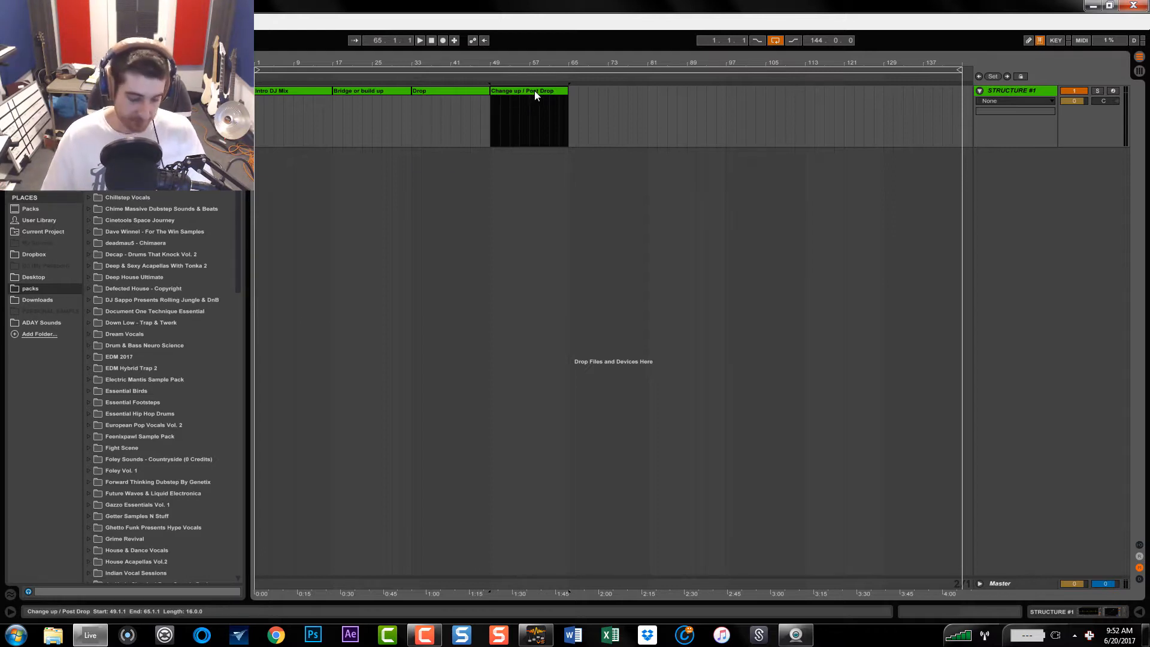
Rename the clip at bar 49 as Change Up.
key("ctrl+r")
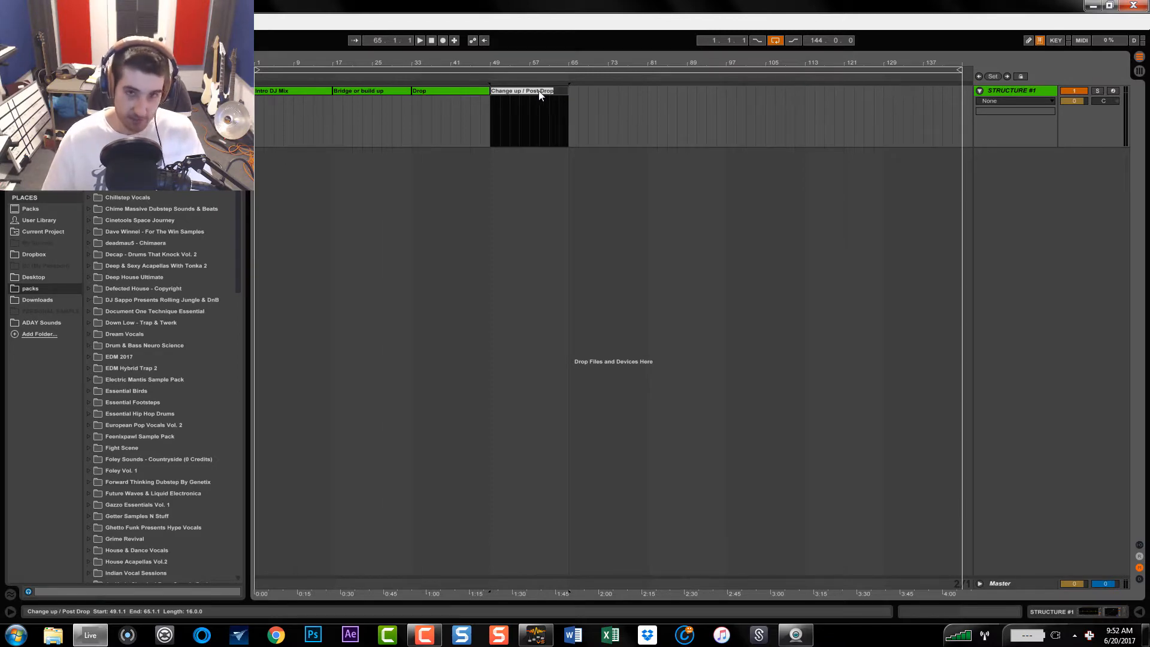
type("Change")
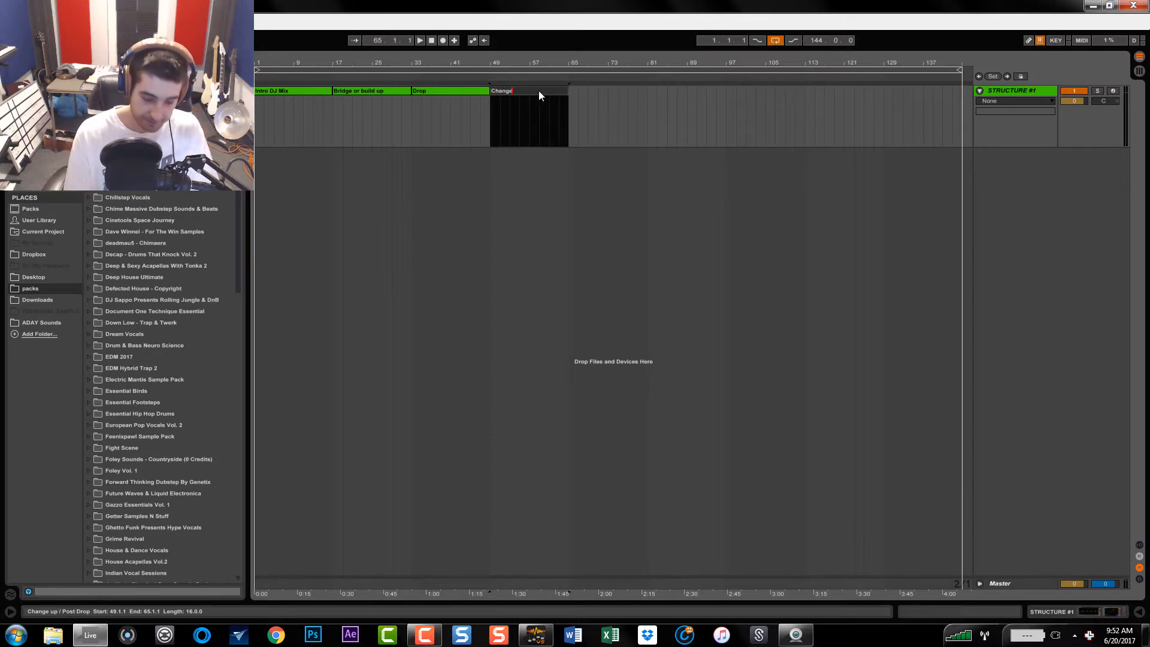
type(" Up")
key("Return")
Duplicate the Change Up clip to bar 65 and rename the copy Post Drop.
key("ctrl+d")
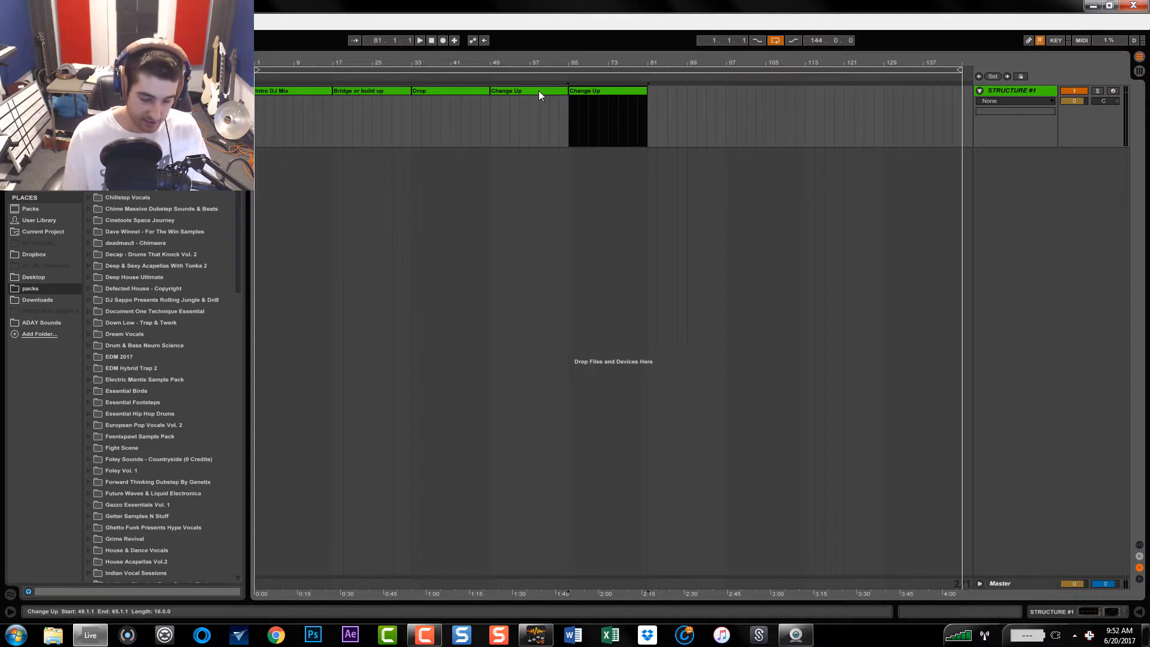
key("ctrl+r")
type("Pos")
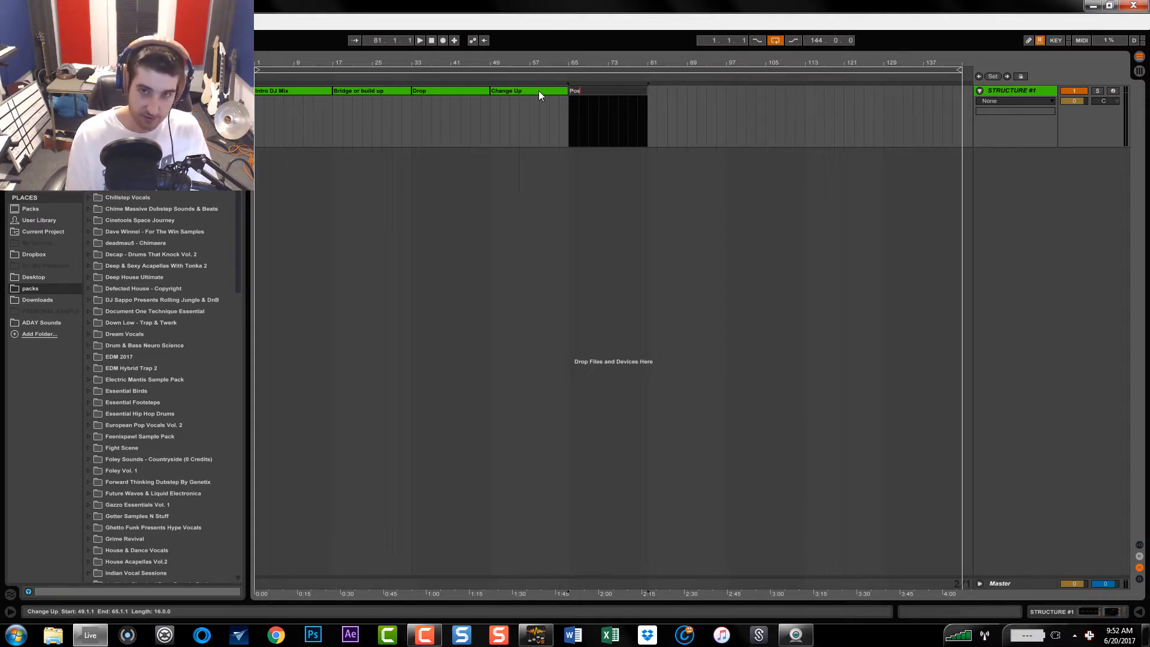
type("t Drop")
key("Return")
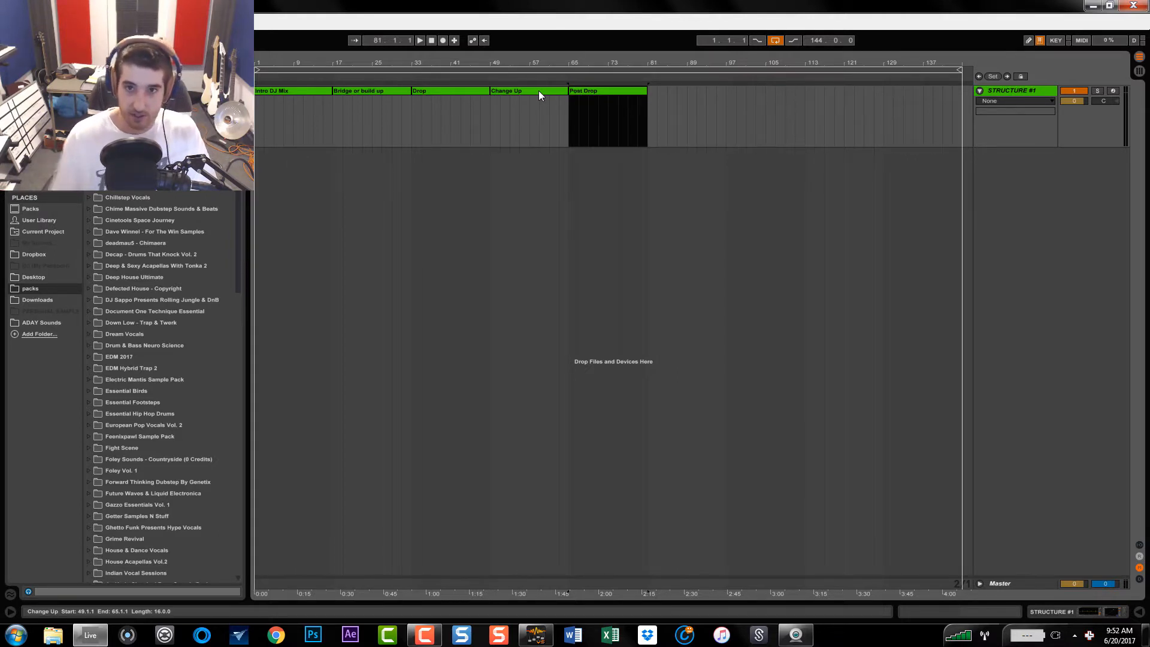
Color the Drop and Change Up clips red.
left_click_drag(412, 108, 566, 120)
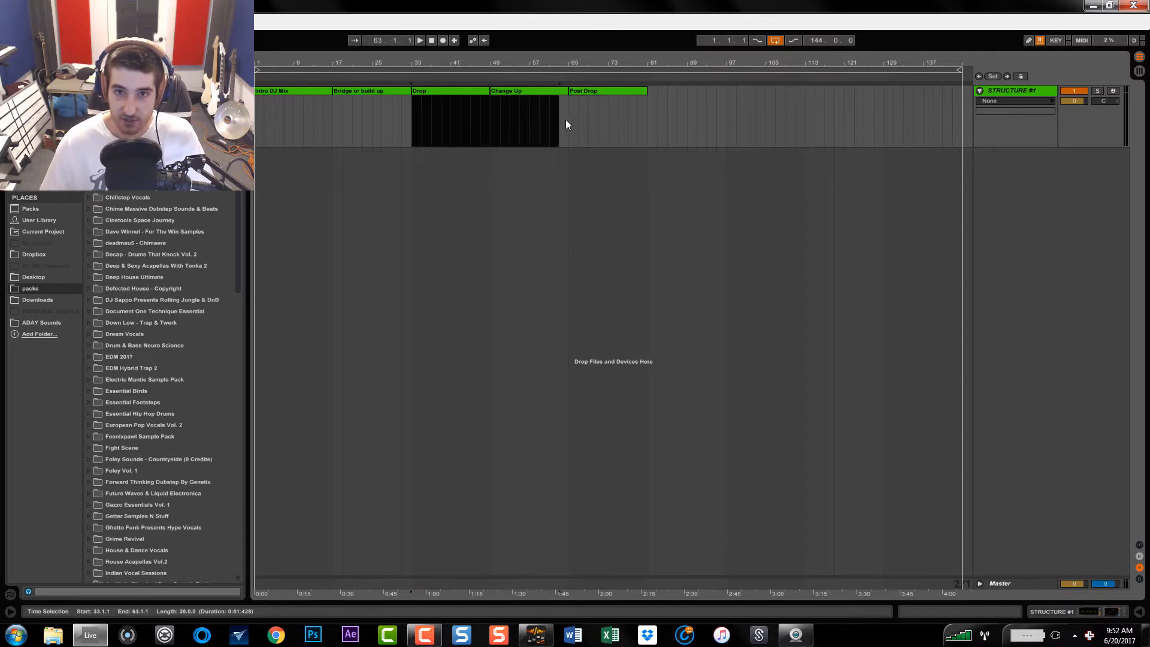
left_click(436, 91)
left_click(520, 96, "shift")
left_click(524, 93, "shift")
right_click(523, 92)
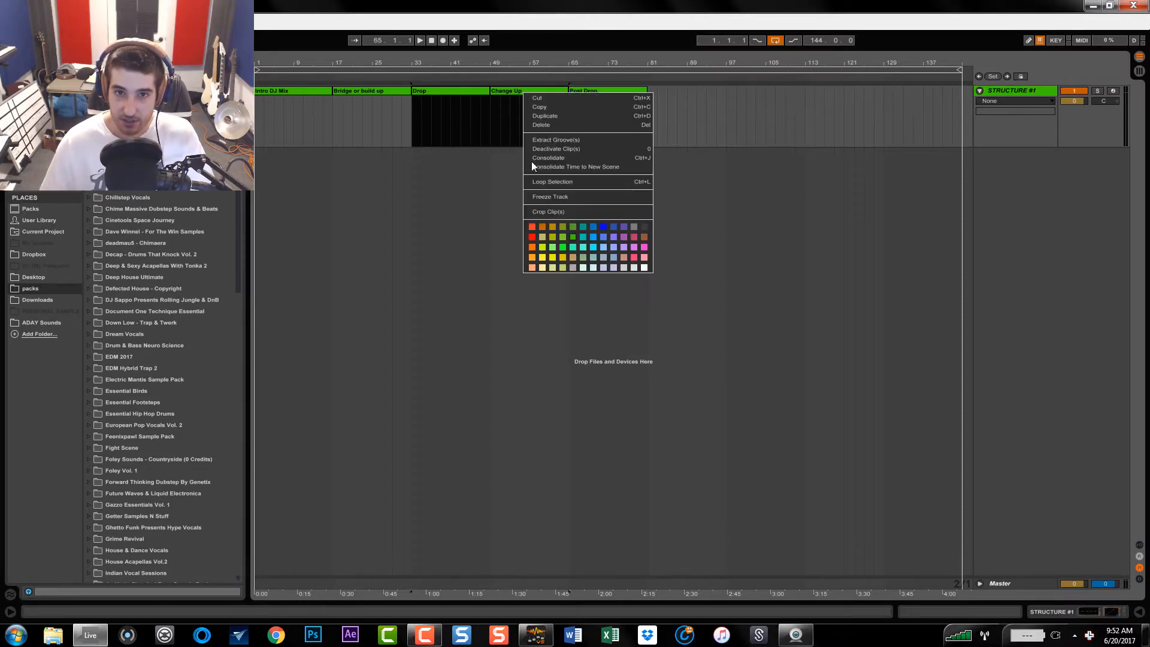
left_click(533, 237)
left_click(513, 199)
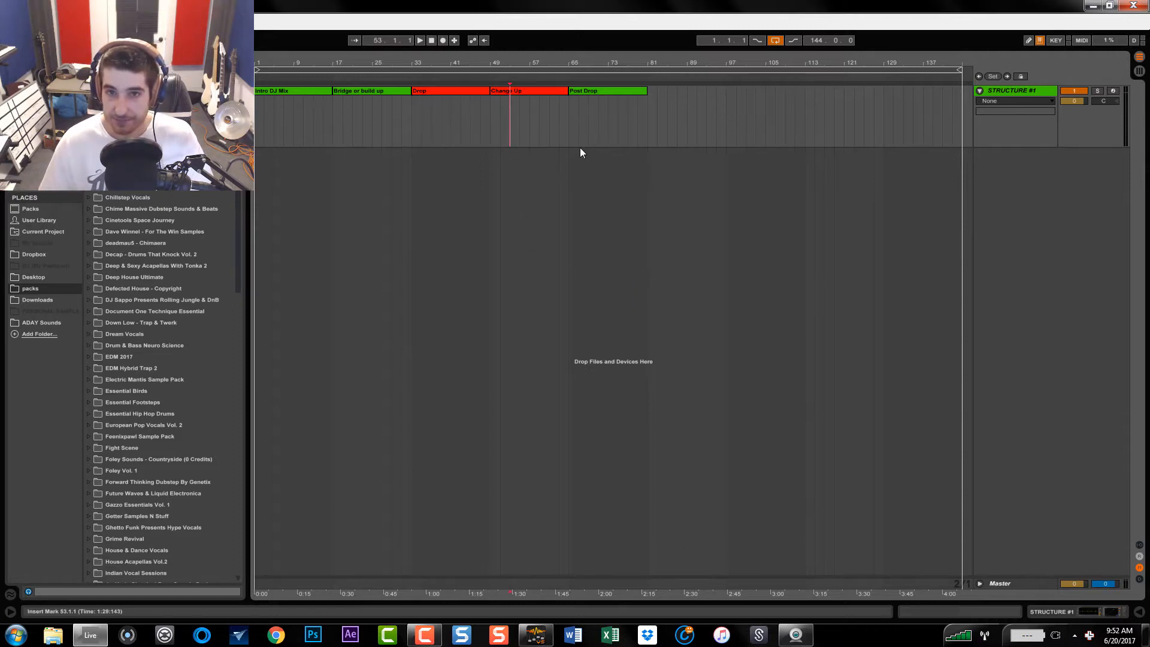
Color the Post Drop clip orange.
left_click_drag(578, 118, 655, 131)
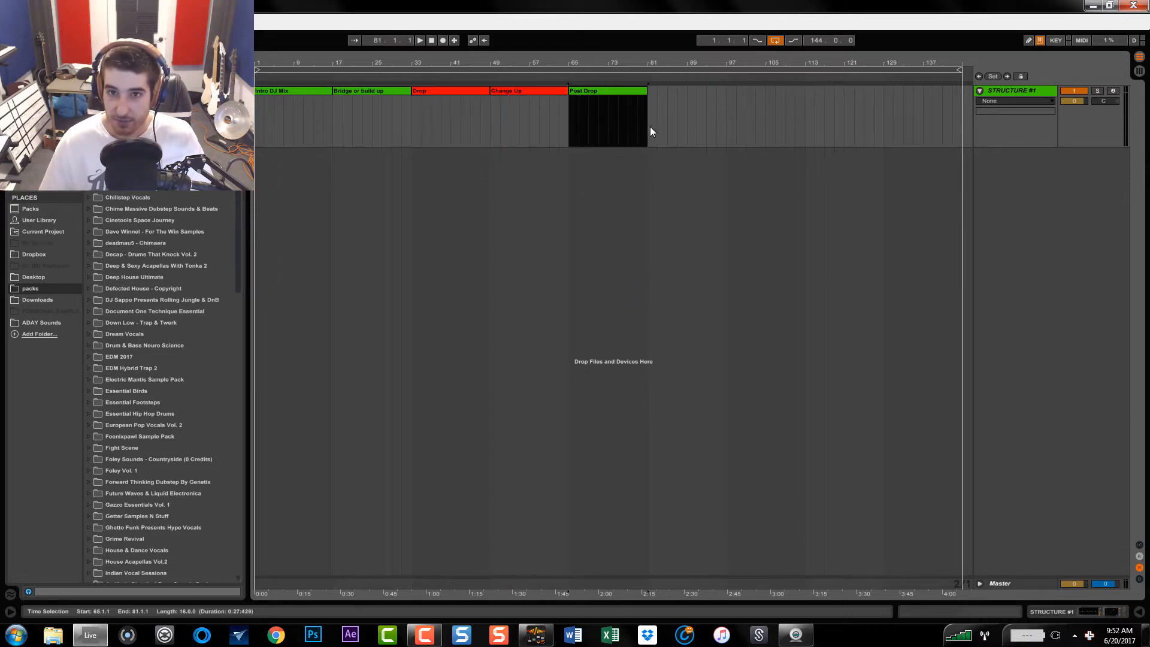
right_click(638, 94)
left_click(651, 256)
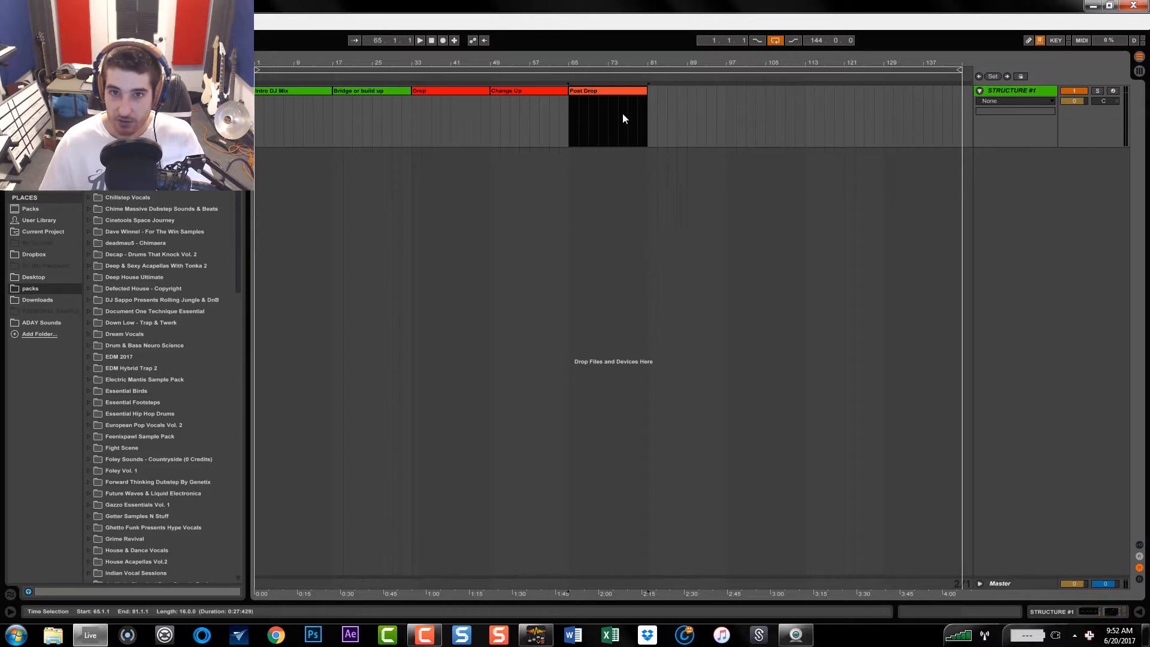
right_click(606, 90)
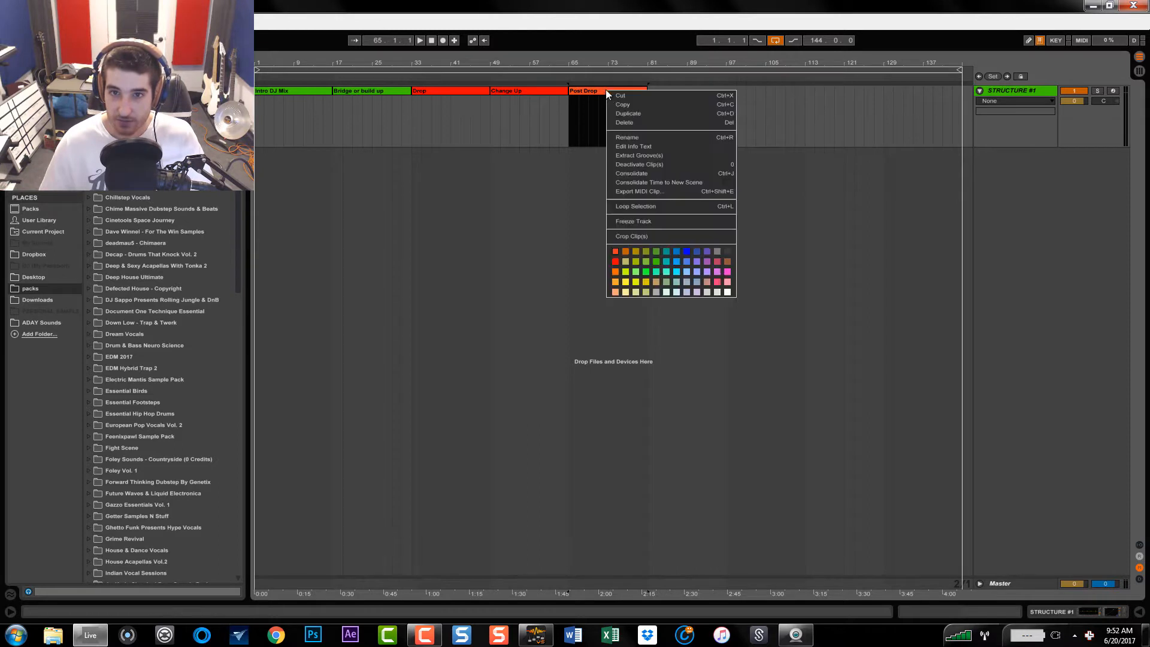
left_click(617, 272)
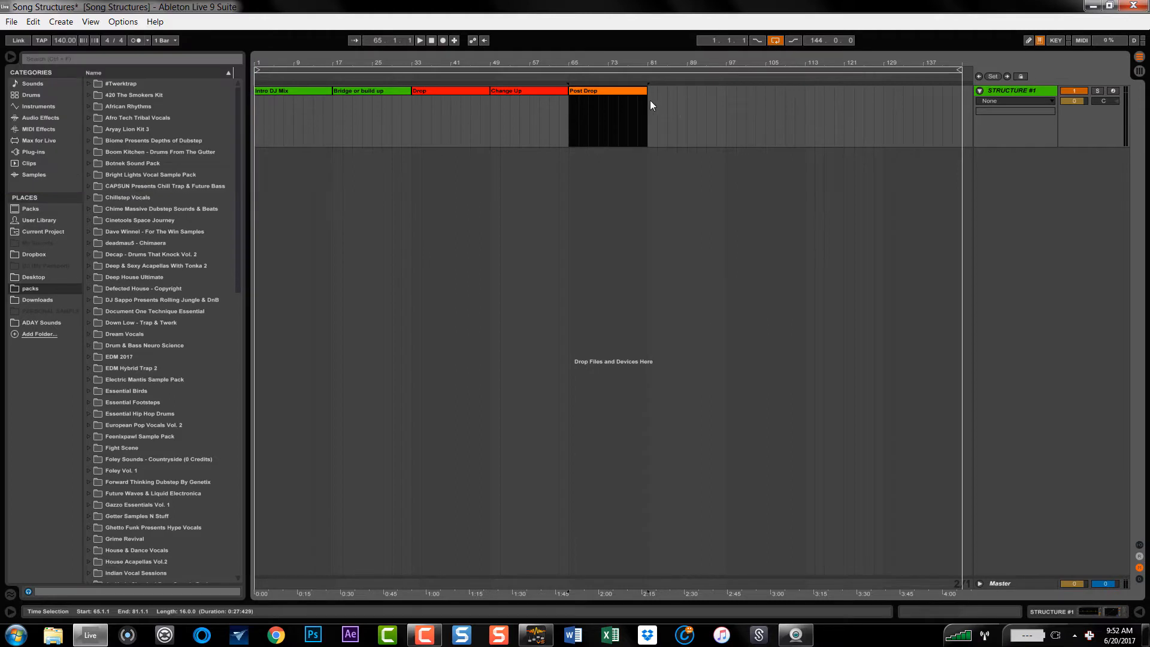
Insert a 16-bar MIDI clip at bar 81, right after Post Drop, and name it Breakdown.
left_click_drag(650, 100, 718, 104)
key("ctrl+shift+m")
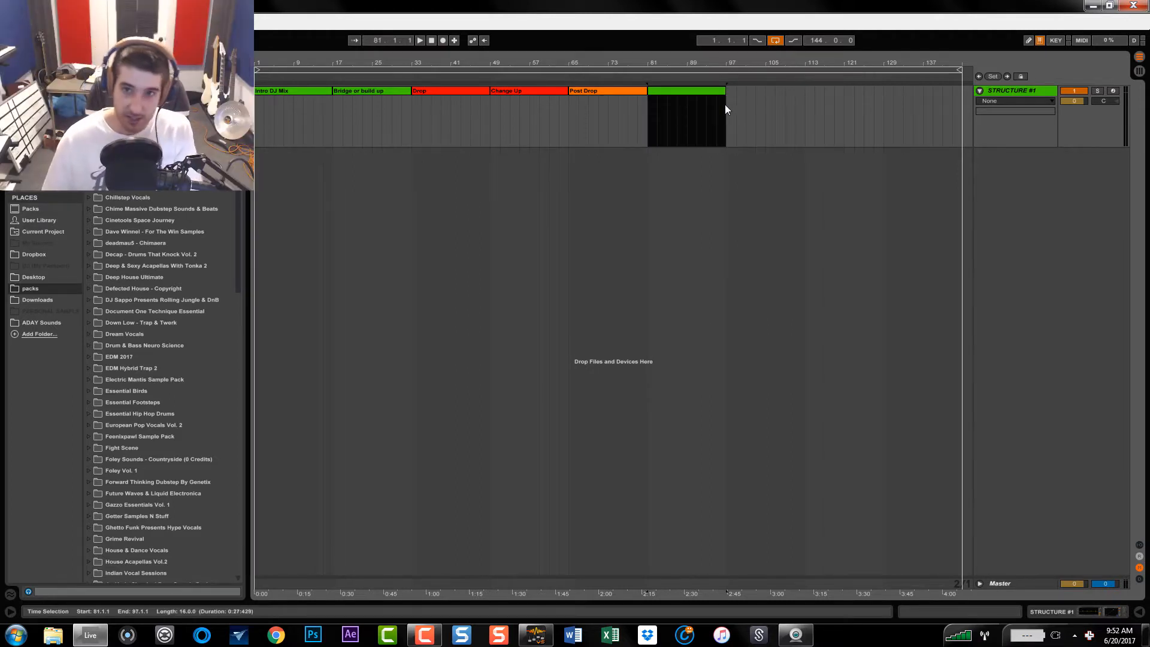
left_click(699, 93)
key("ctrl+r")
type("Bre")
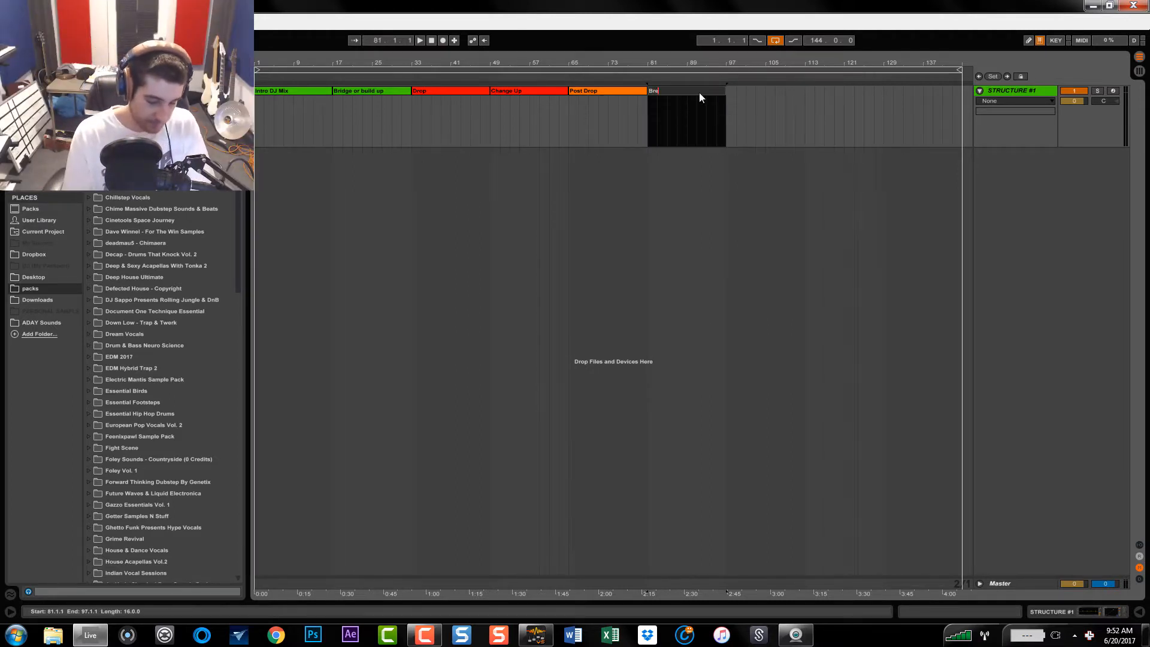
type("akdown")
key("Return")
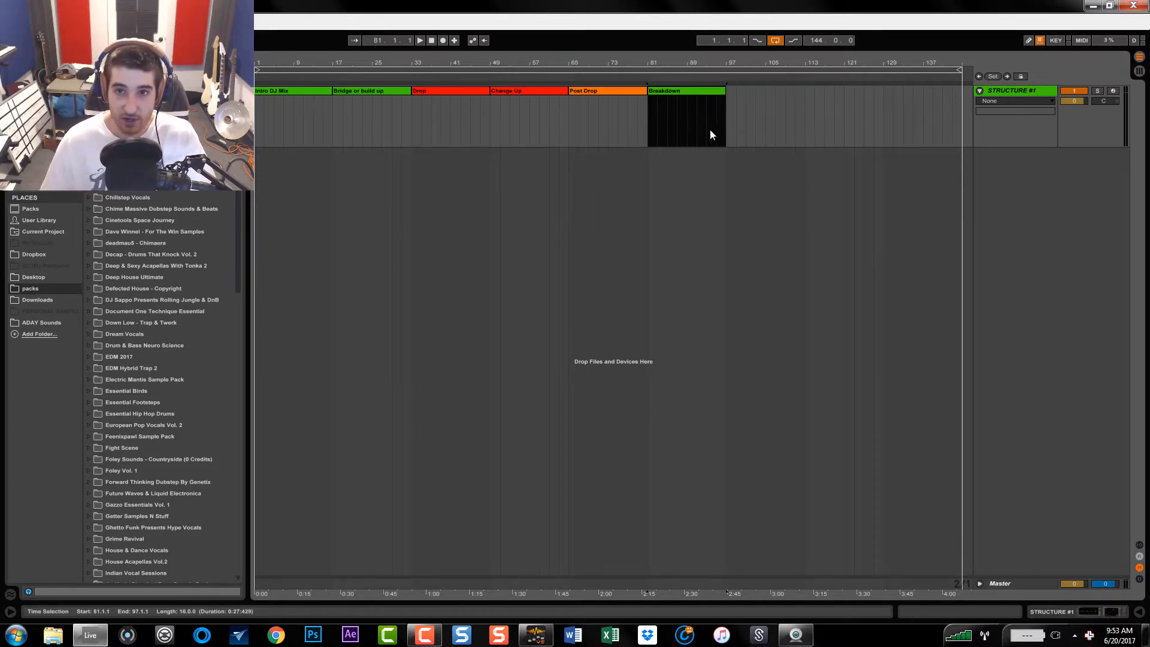
Copy the Bridge or build up clip to bar 97 and the Drop and Change Up clips to bar 113.
left_click(376, 92)
left_click_drag(376, 92, 765, 108)
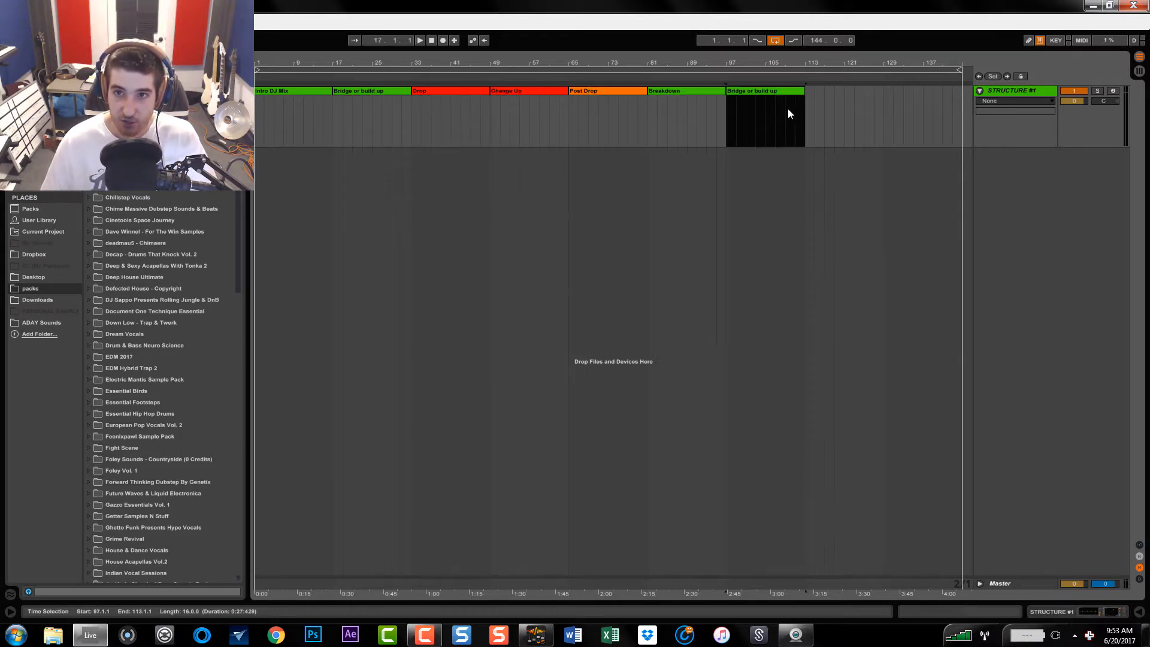
left_click(482, 92)
left_click(510, 94, "shift")
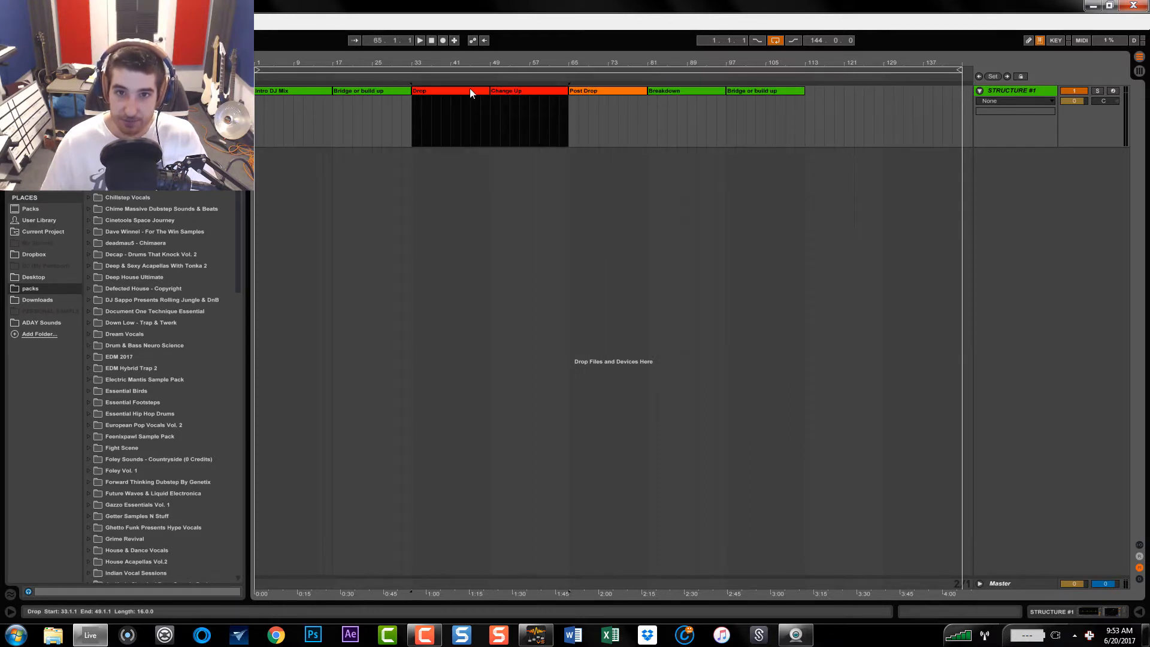
left_click_drag(469, 92, 862, 110)
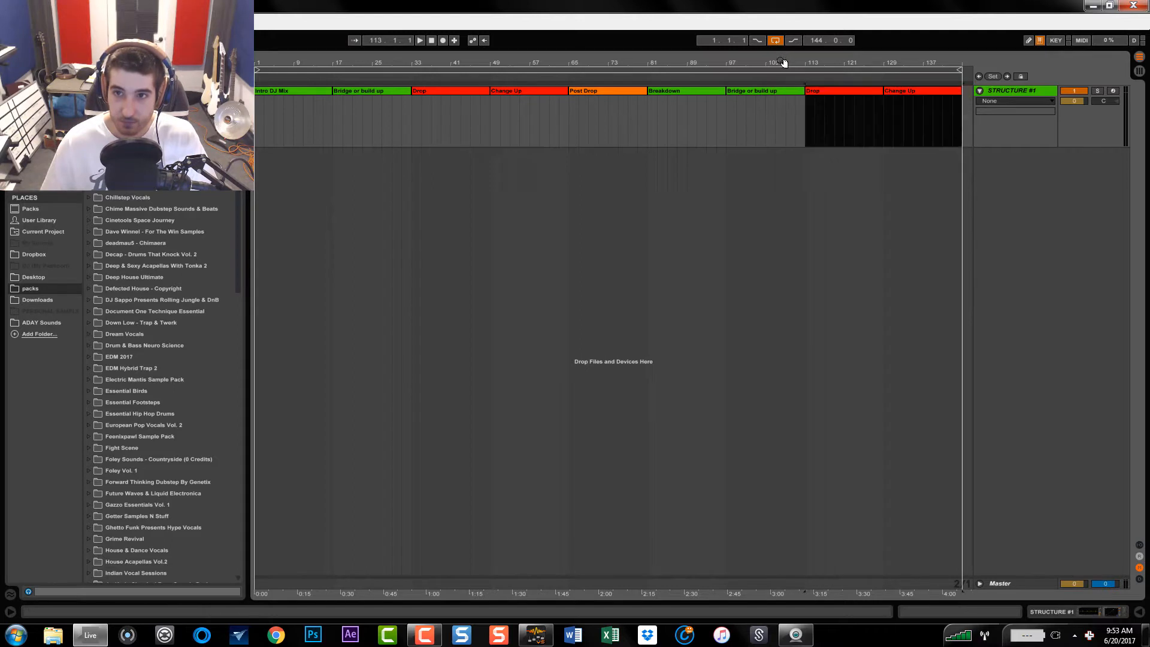
Copy the Post Drop clip after the second Change Up clip and extend the loop's end to bar 177.
double_click(785, 62)
left_click(623, 92)
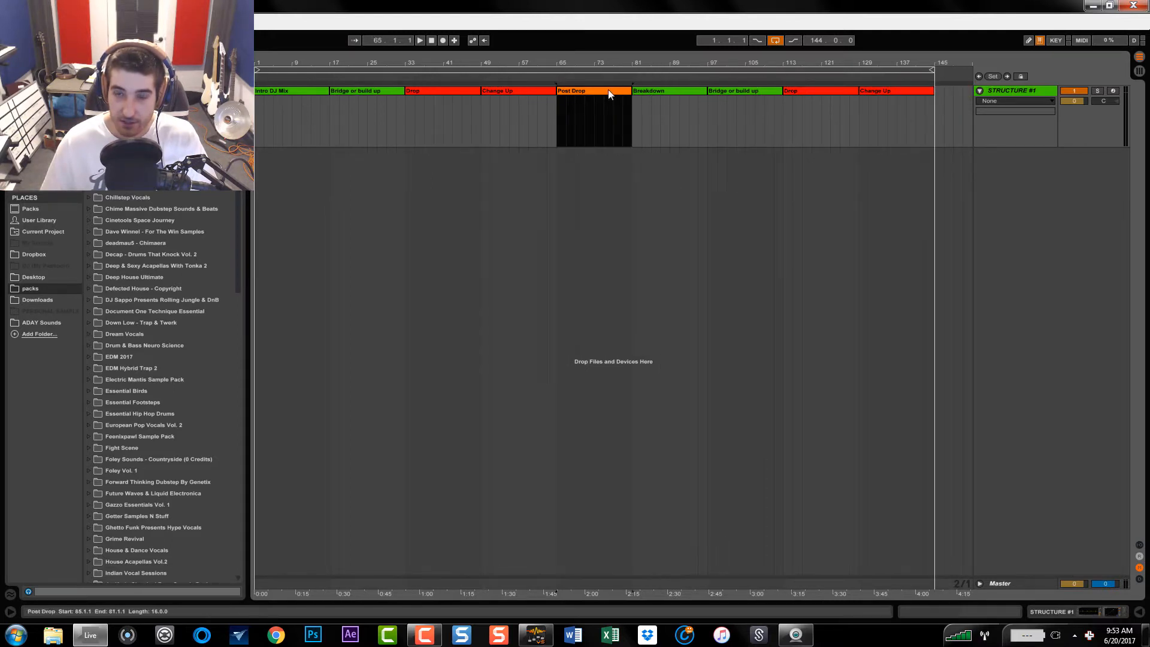
left_click_drag(609, 89, 942, 107)
left_click_drag(872, 66, 955, 77)
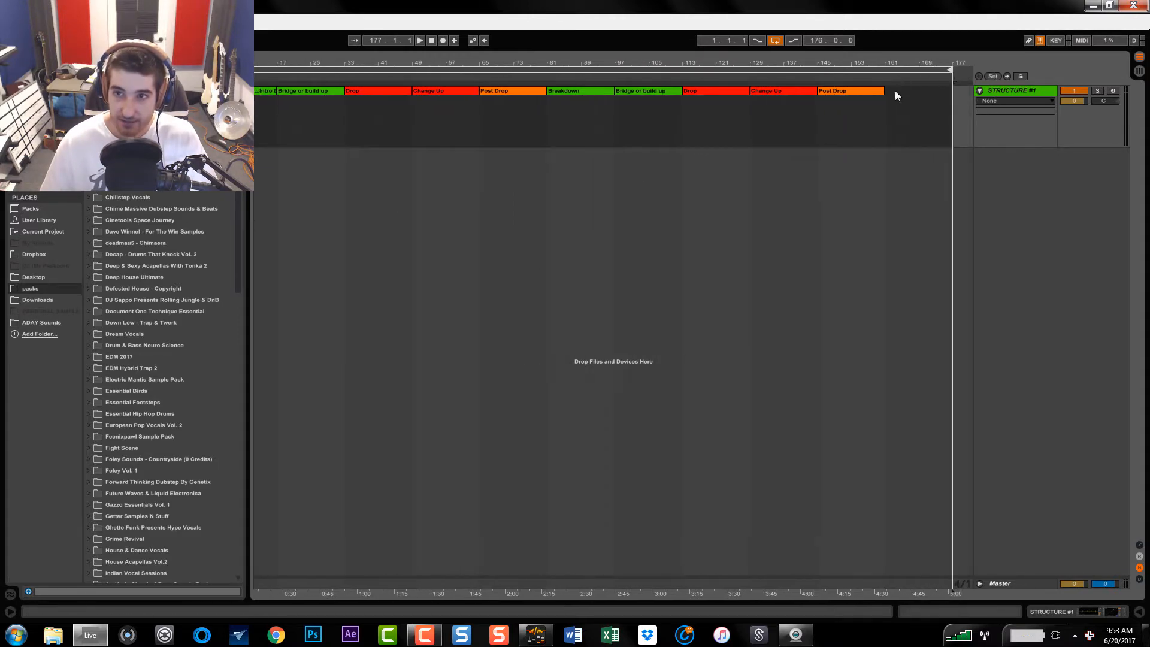
Duplicate the last Post Drop clip to bar 161 and rename the copy Outro DJ Mix.
left_click(871, 91)
key("ctrl+d")
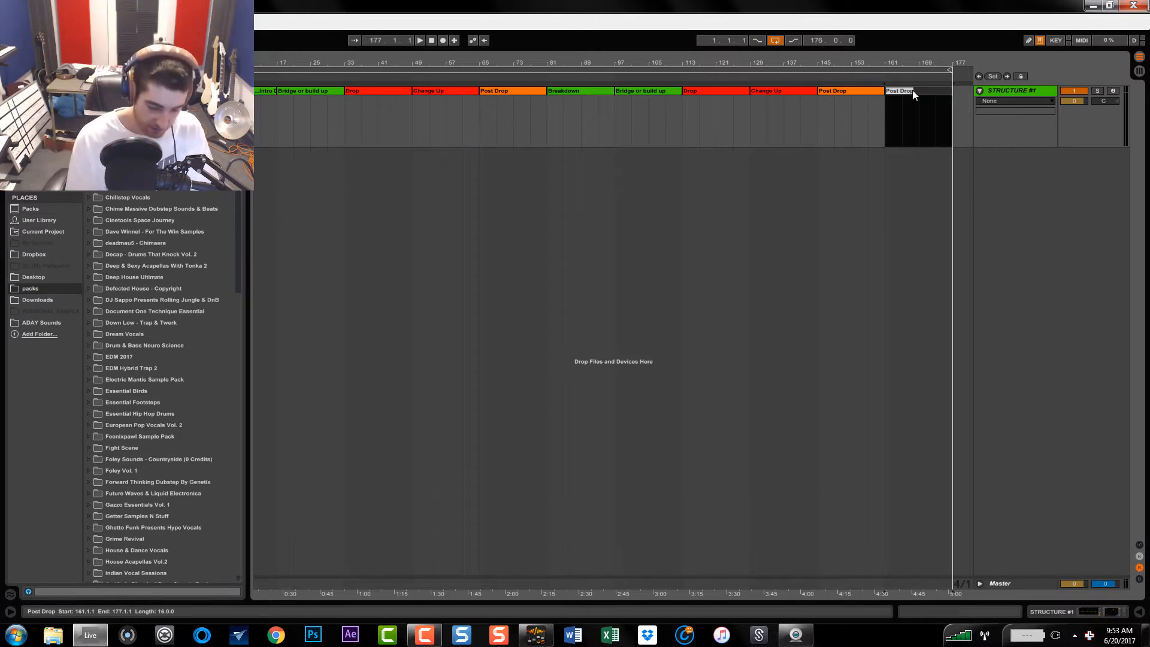
type("Outro DJ Mix")
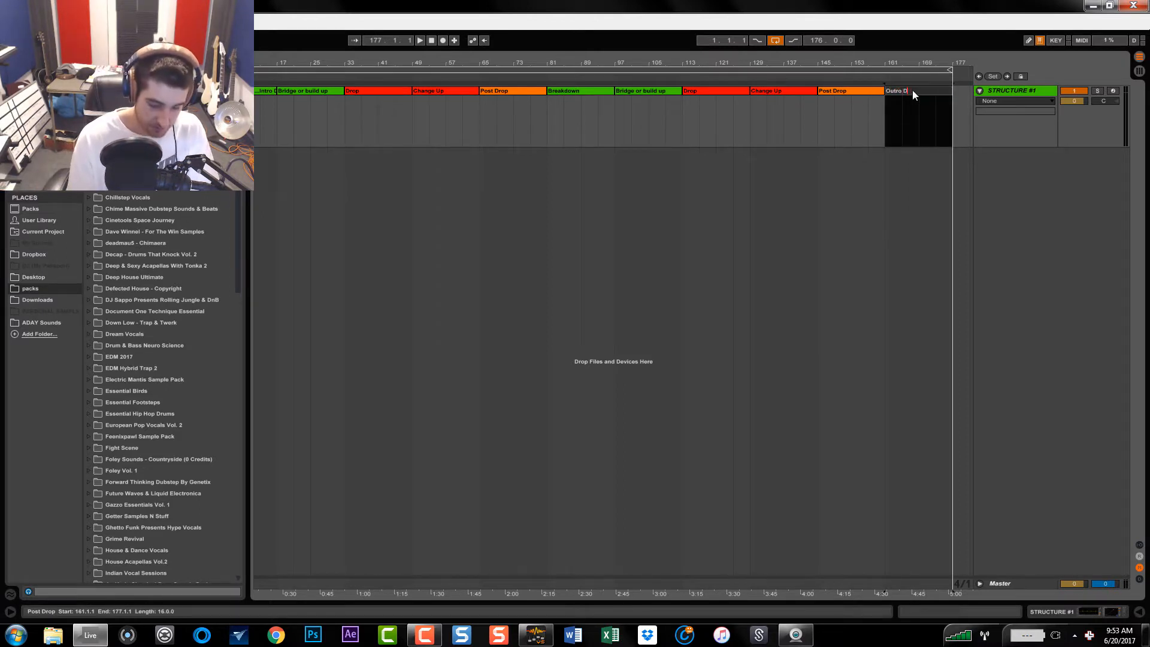
key("Return")
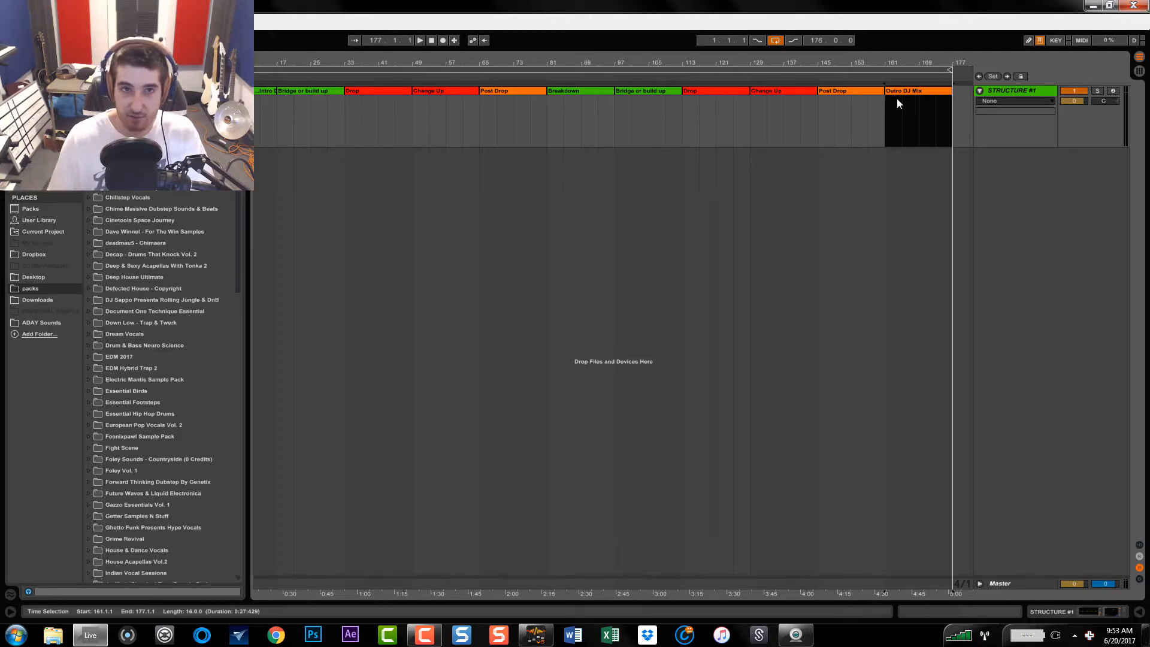
Color the Outro DJ Mix clip bright green.
left_click_drag(571, 64, 574, 55)
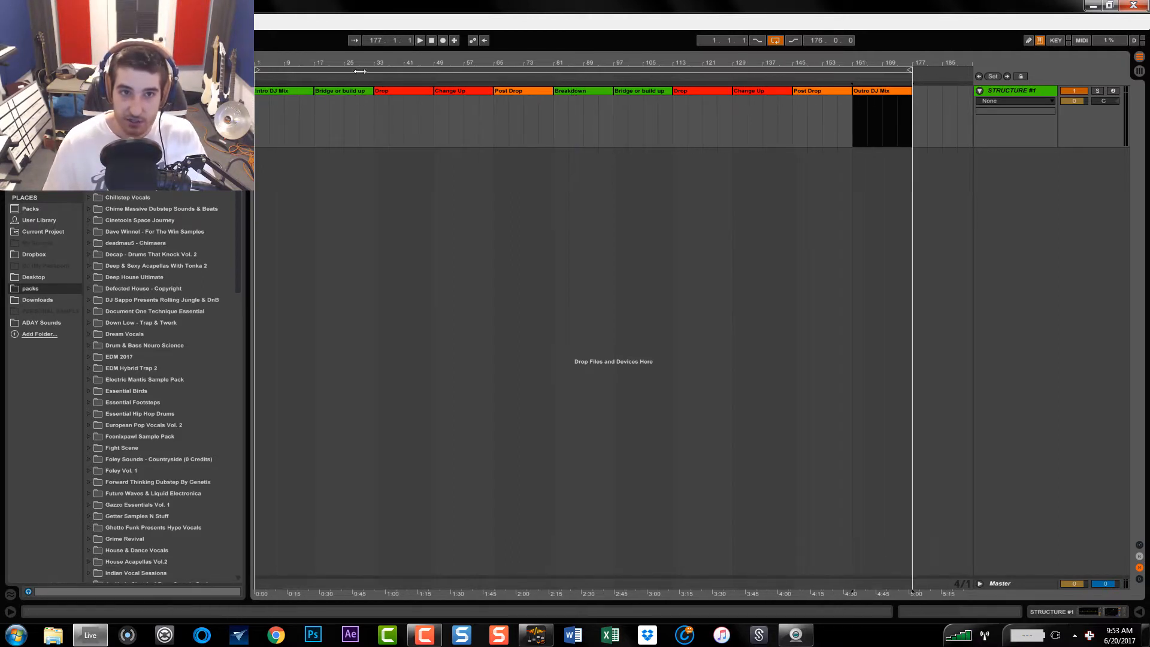
double_click(367, 70)
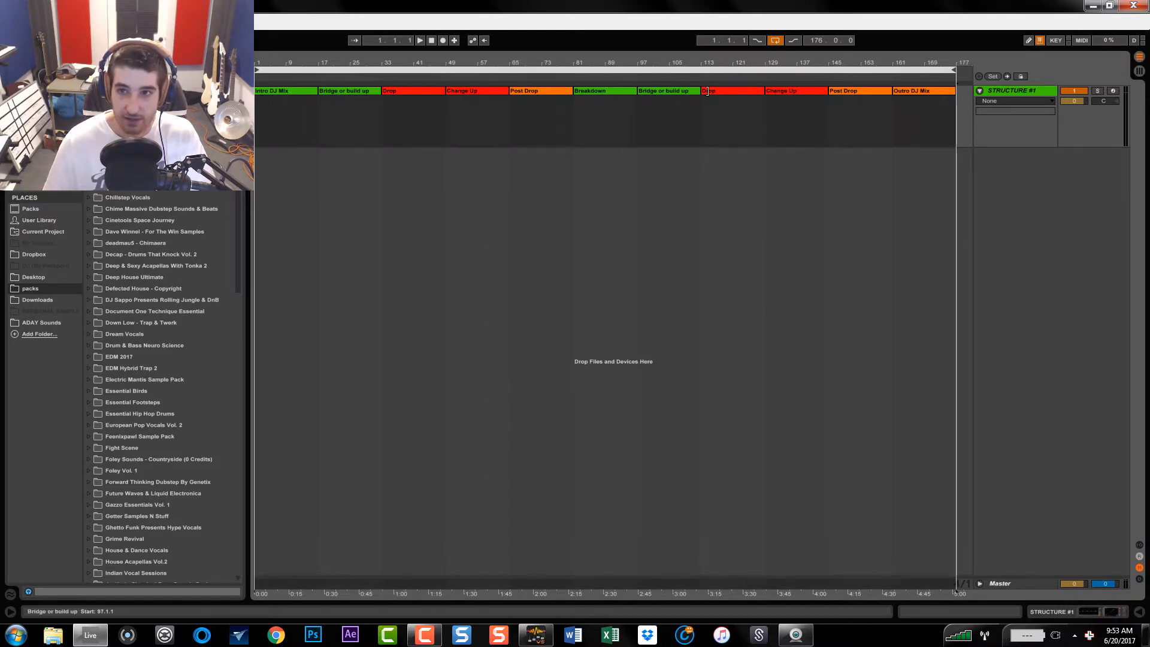
right_click(908, 91)
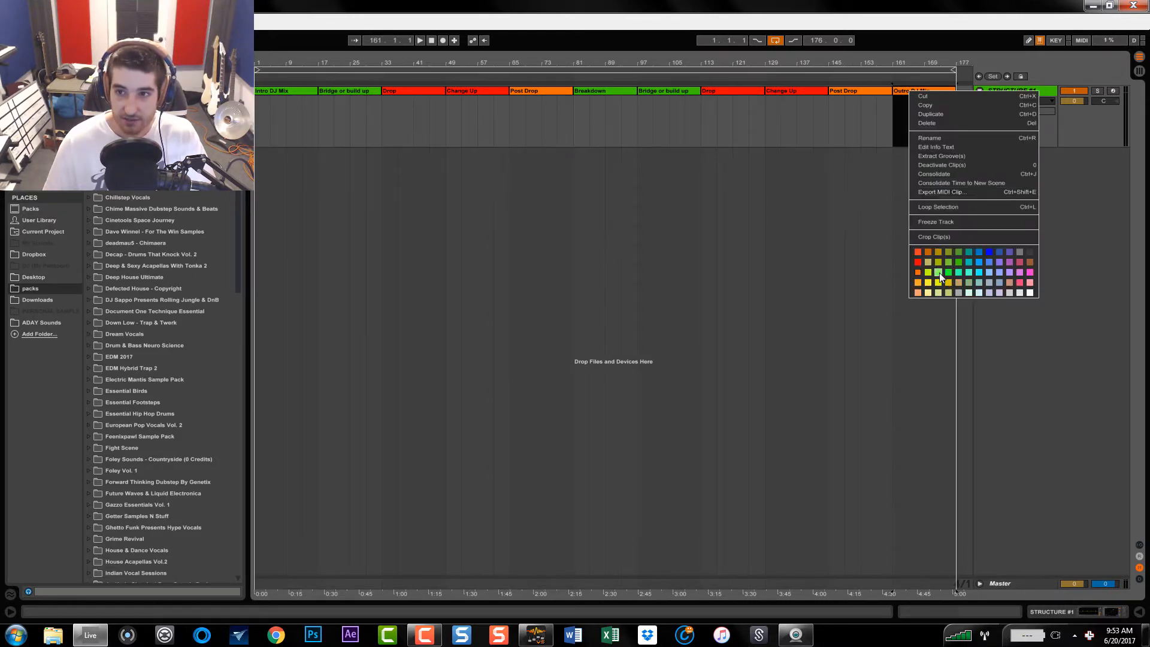
left_click(939, 272)
right_click(914, 103)
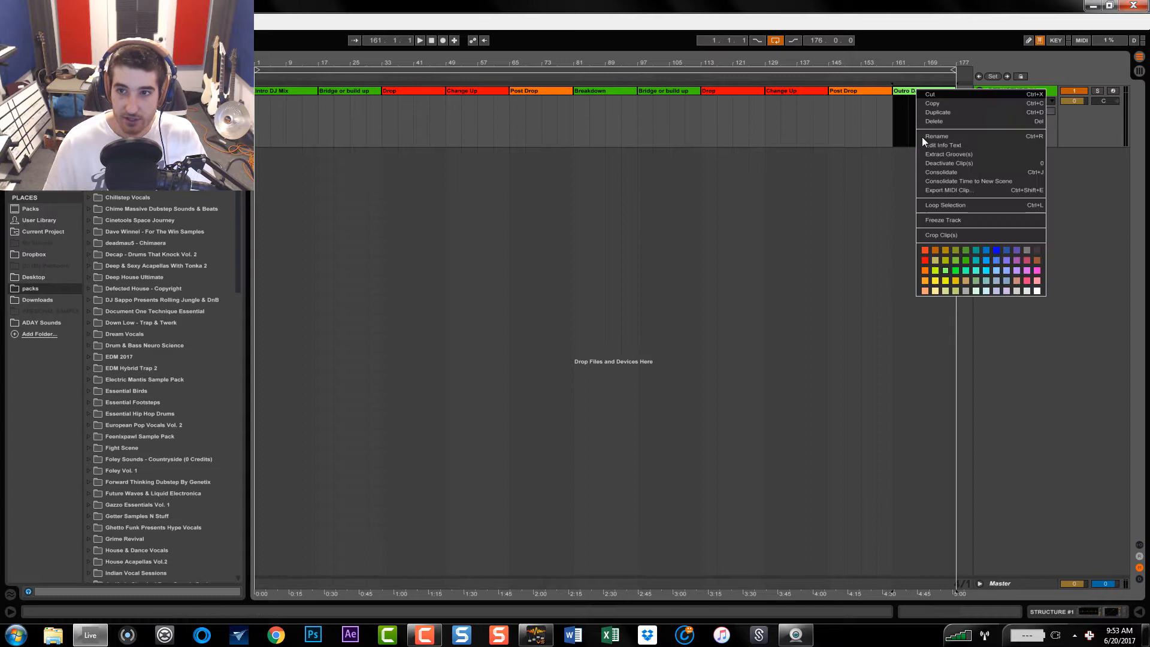
left_click(954, 261)
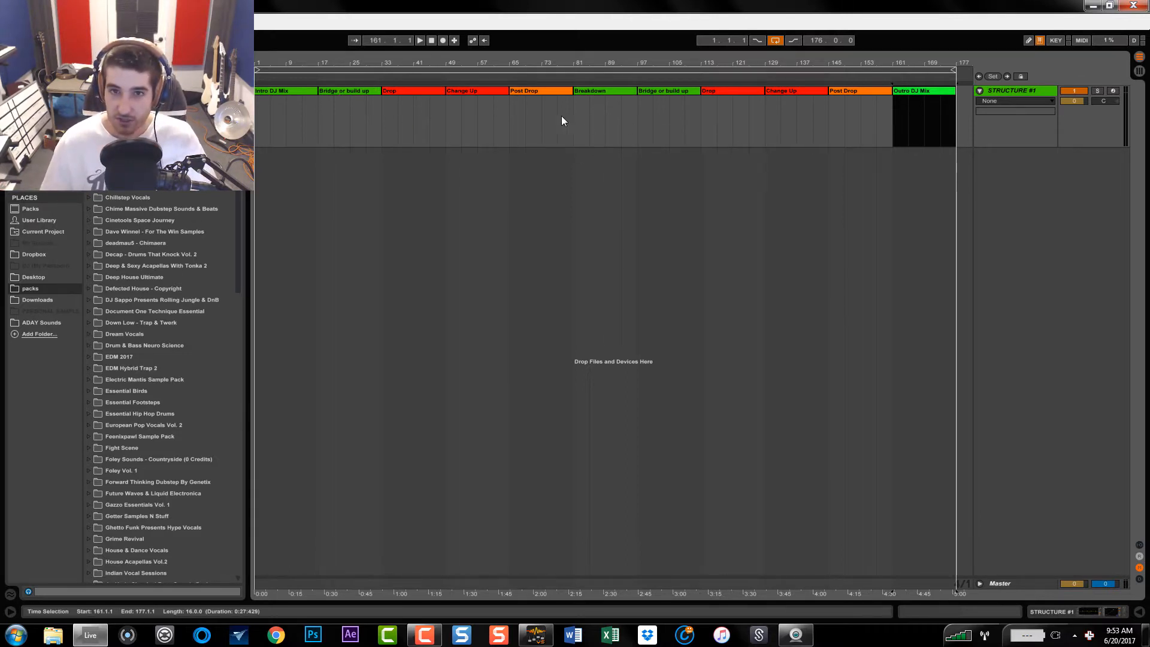
left_click(492, 134)
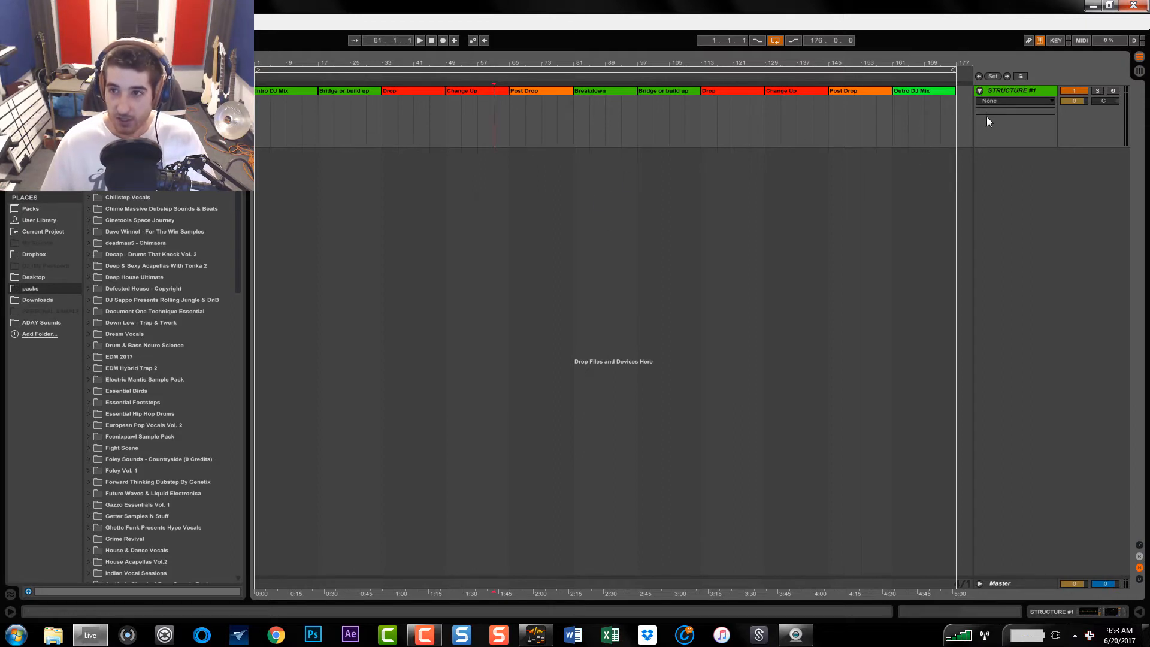
Duplicate the STRUCTURE #1 track with all its clips and rename the copy STRUCTURE #2.
left_click(1010, 90)
key("ctrl+d")
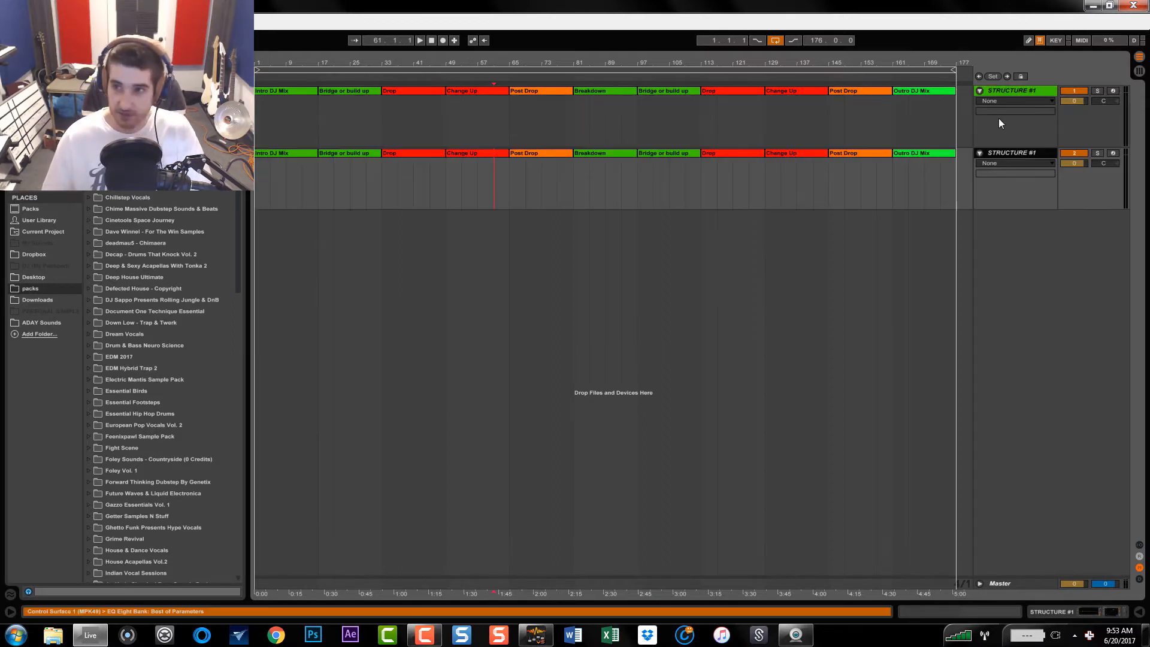
On STRUCTURE #2, shorten the Intro DJ Mix clip to 8 bars and fit the first Bridge or build up clip into bars 9 to 17.
left_click(296, 153)
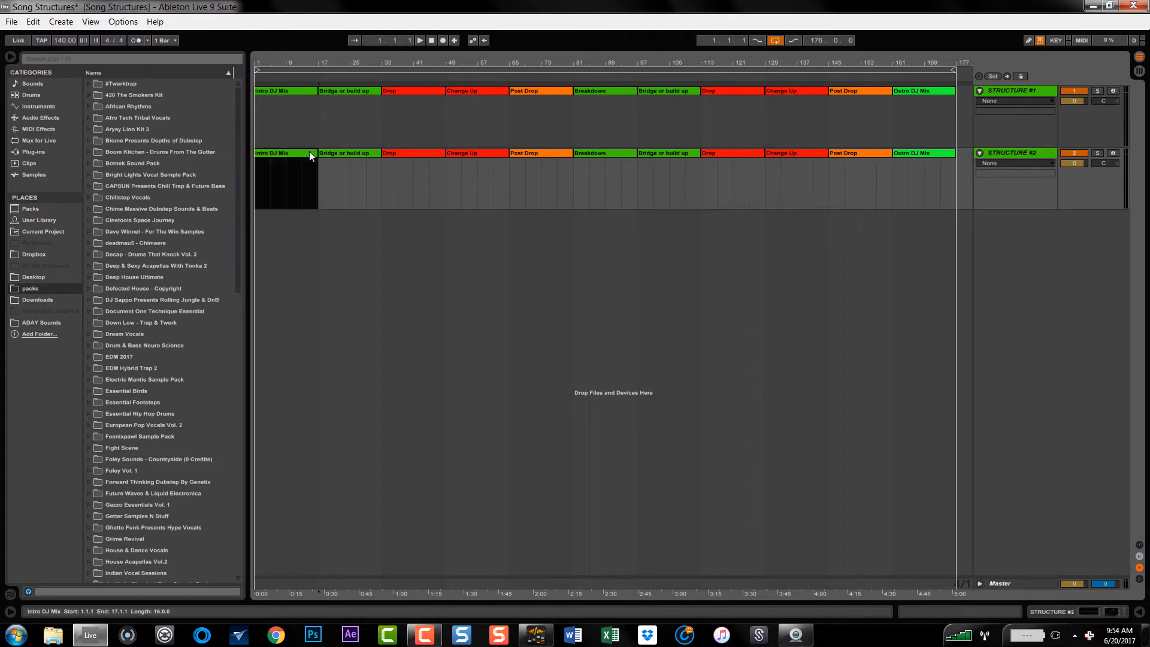
left_click_drag(317, 153, 290, 153)
mouse_move(332, 155)
left_mouse_down()
mouse_move(306, 155)
mouse_move(318, 153)
left_mouse_up()
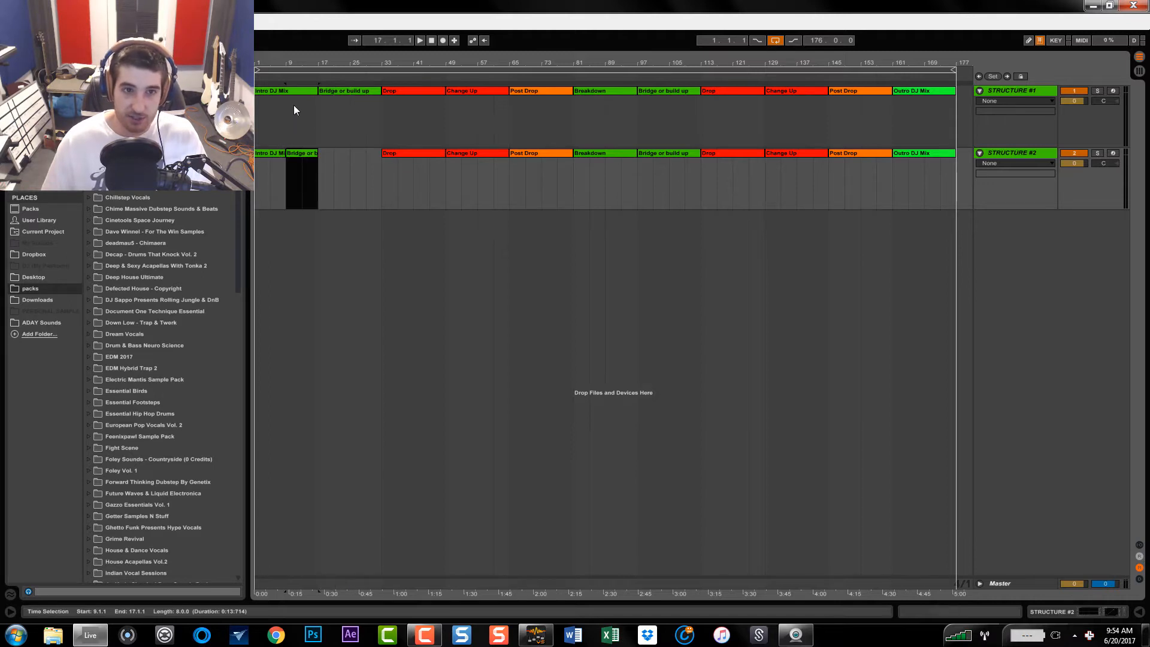
On STRUCTURE #2, move the first Drop clip to bar 17 and the first Change Up clip to bar 33.
left_click_drag(287, 65, 290, 109)
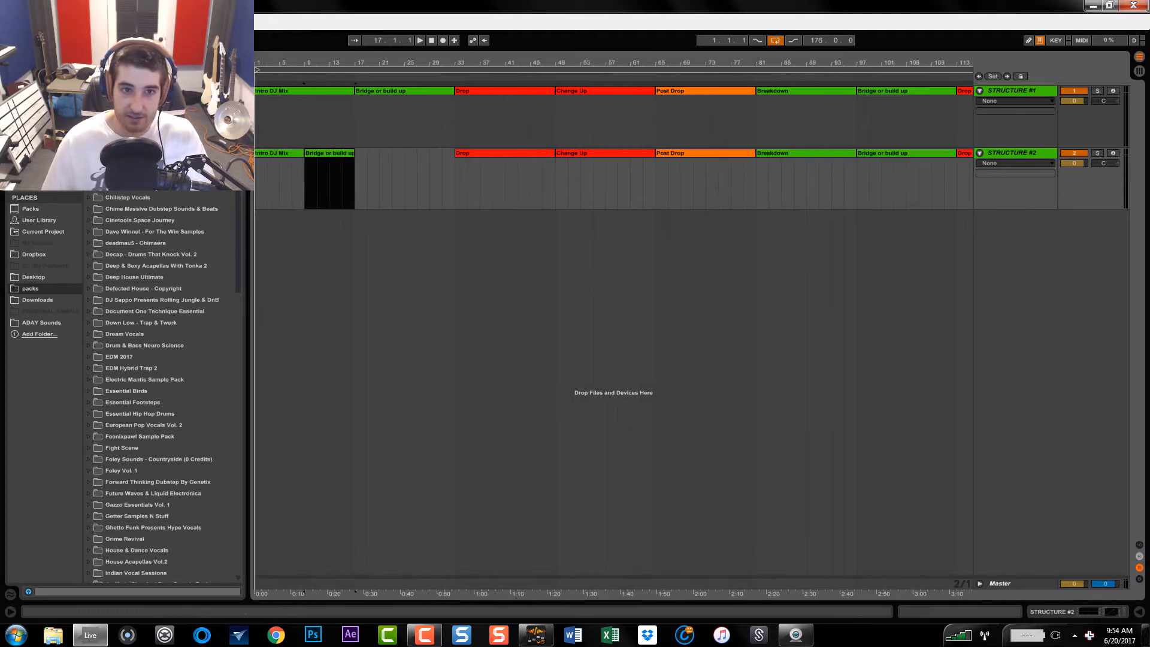
left_click(483, 155)
left_click_drag(519, 153, 418, 156)
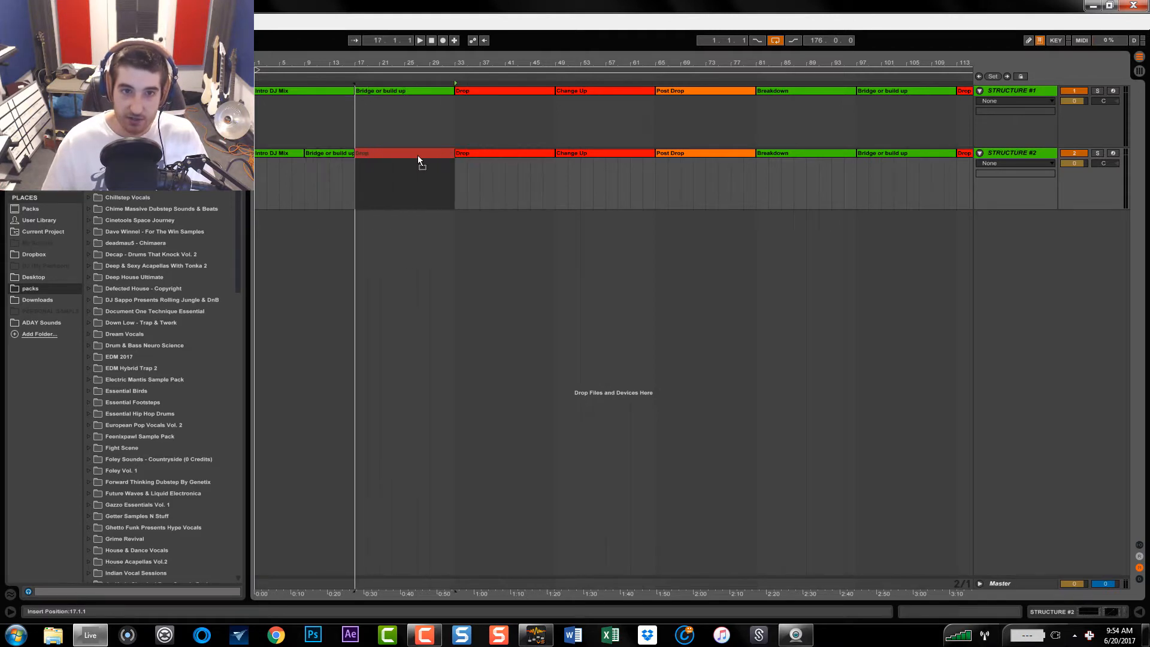
left_click(516, 156)
left_click_drag(516, 156, 483, 156)
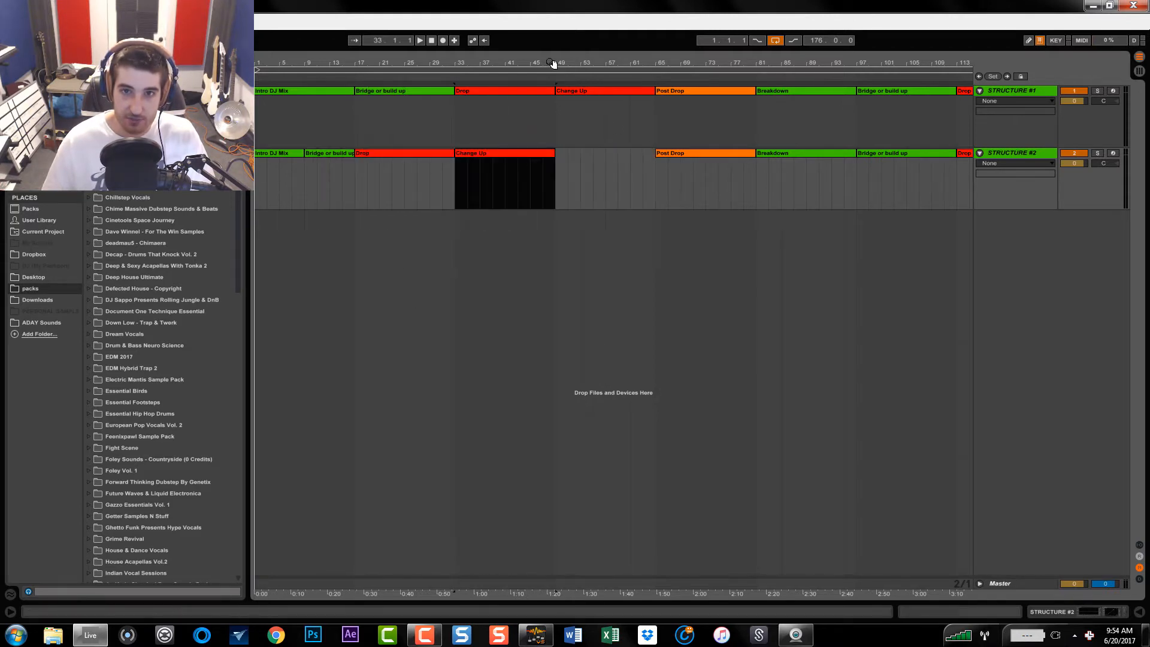
Delete the Post Drop clip at bar 65 on STRUCTURE #2.
left_click_drag(555, 63, 435, 45)
left_click(516, 153)
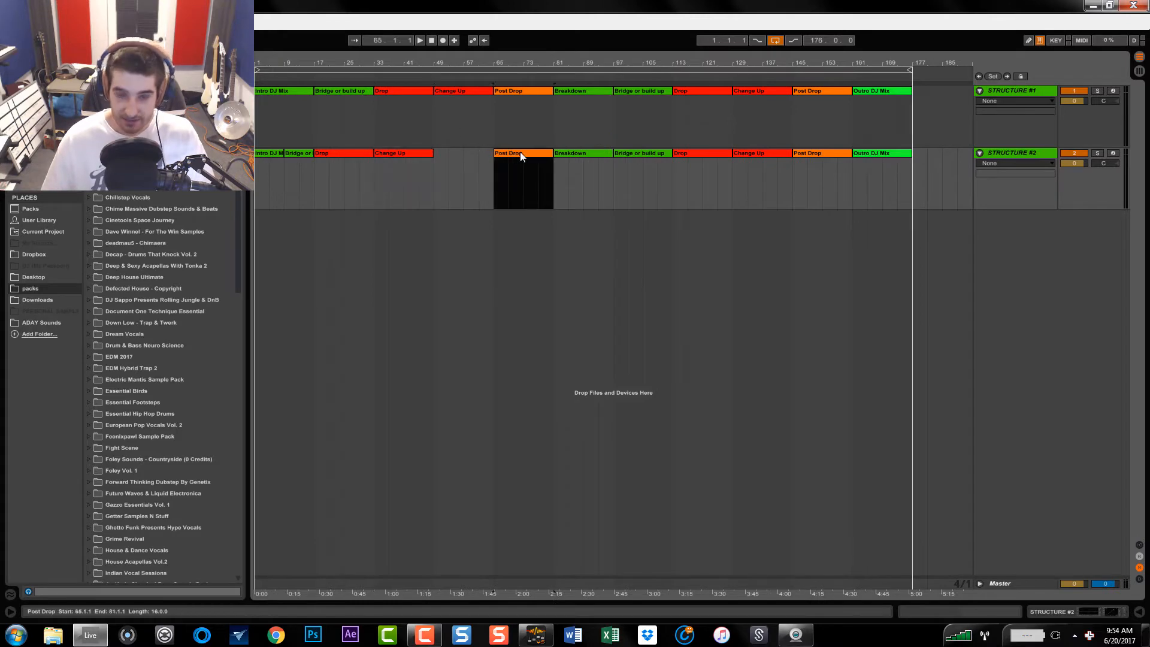
key("Delete")
left_click(463, 165)
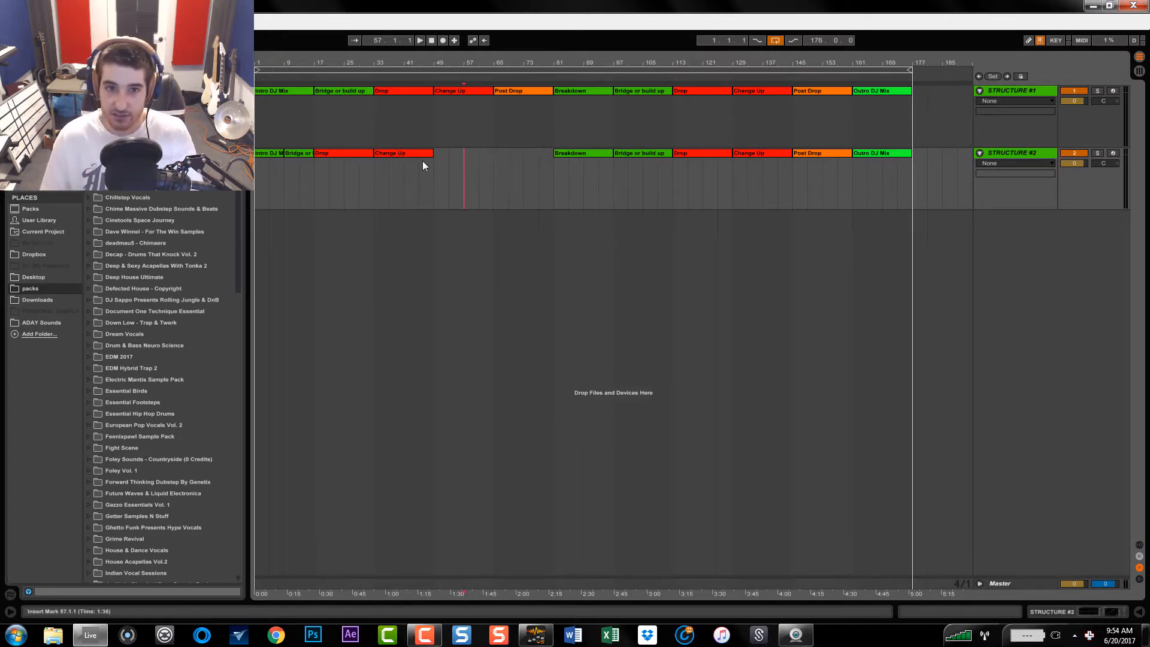
Fill bars 49 to 81 on STRUCTURE #2 with a red 32-bar Change Up clip, clearing the one at bar 33.
left_click(403, 154)
left_click(351, 154)
left_click(405, 155)
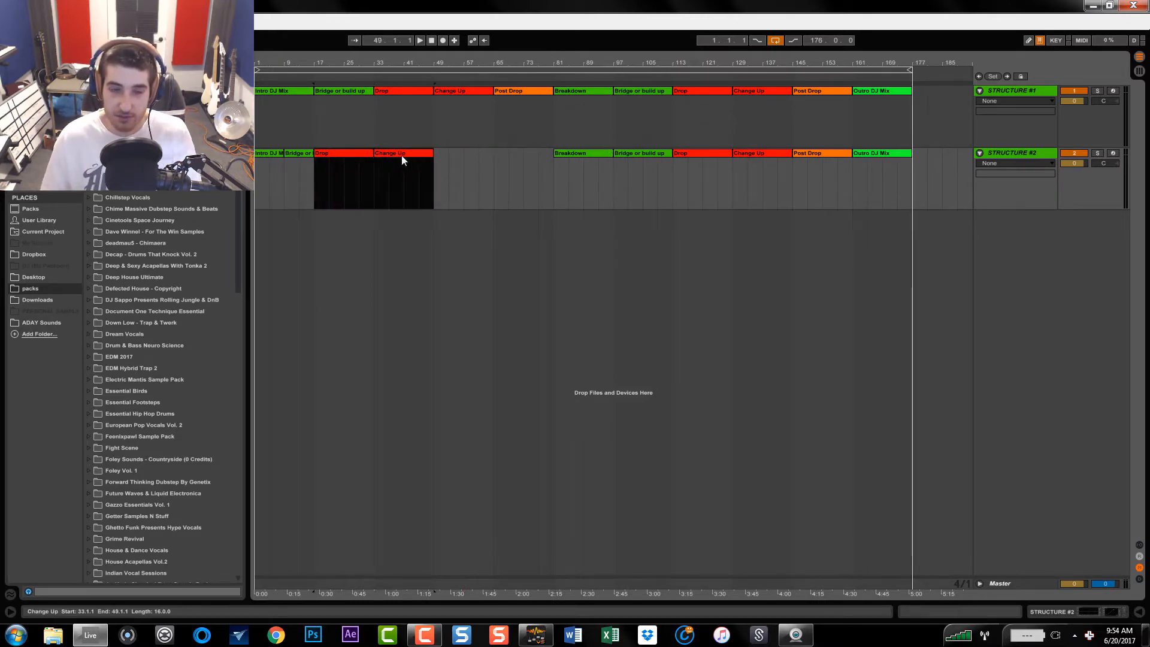
left_click_drag(435, 163, 550, 165)
key("ctrl+shift+m")
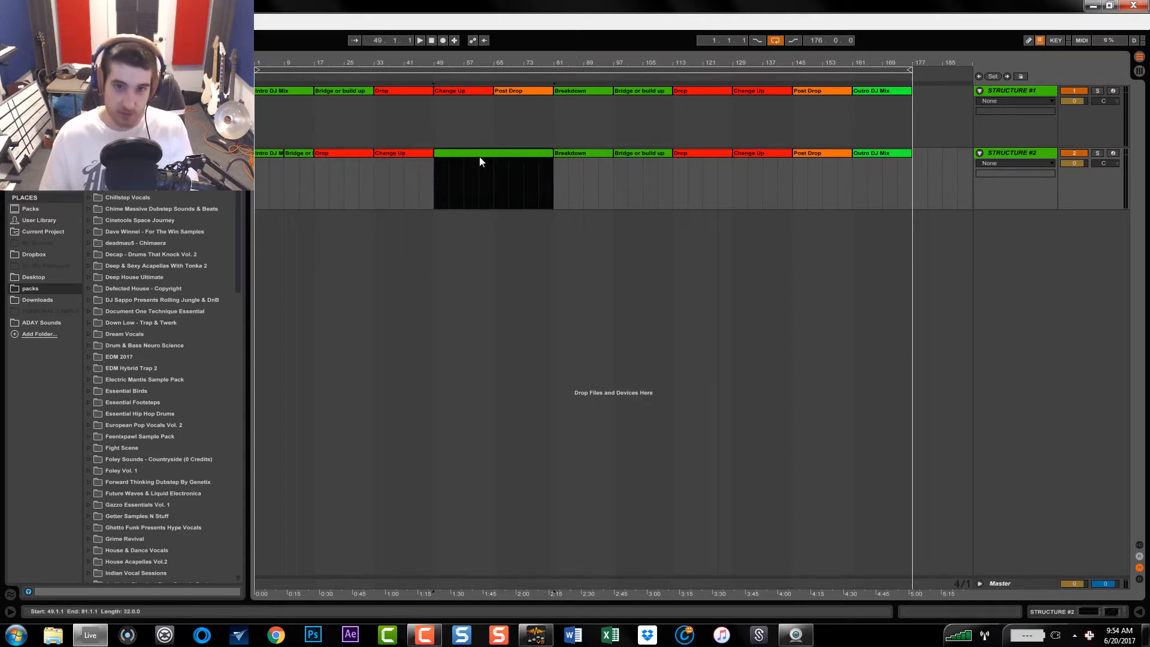
right_click(474, 154)
left_click(482, 327)
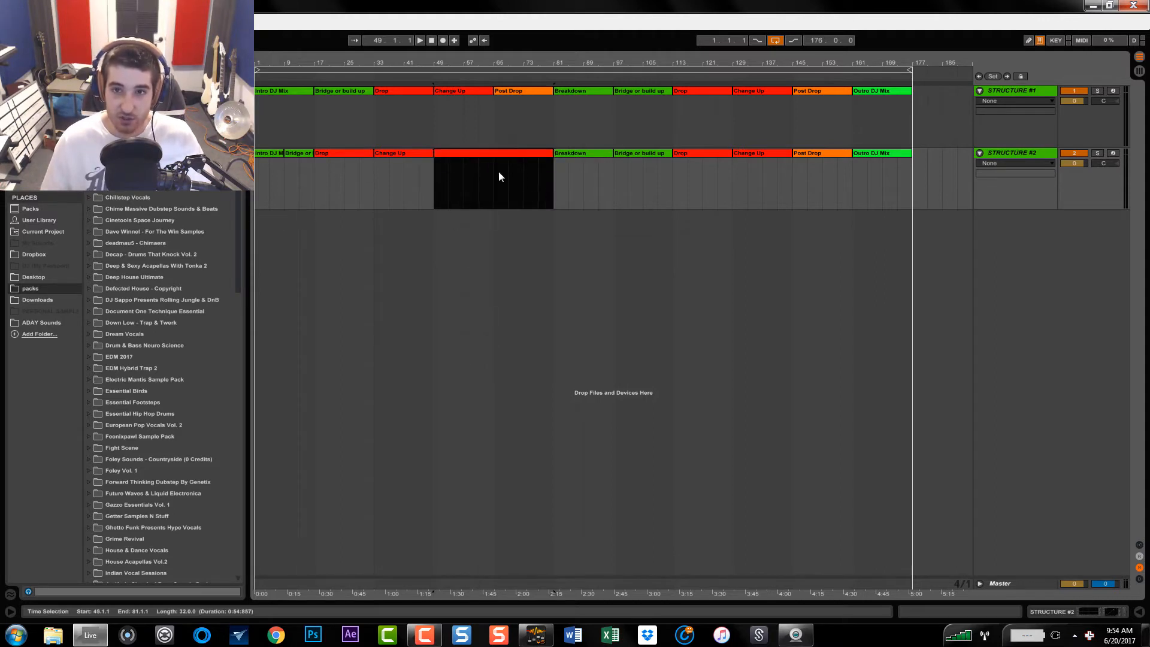
left_click_drag(408, 152, 553, 154)
Duplicate the Drop clip at bar 17 on STRUCTURE #2 to bar 33 and rename the copy Progression.
left_click(367, 154)
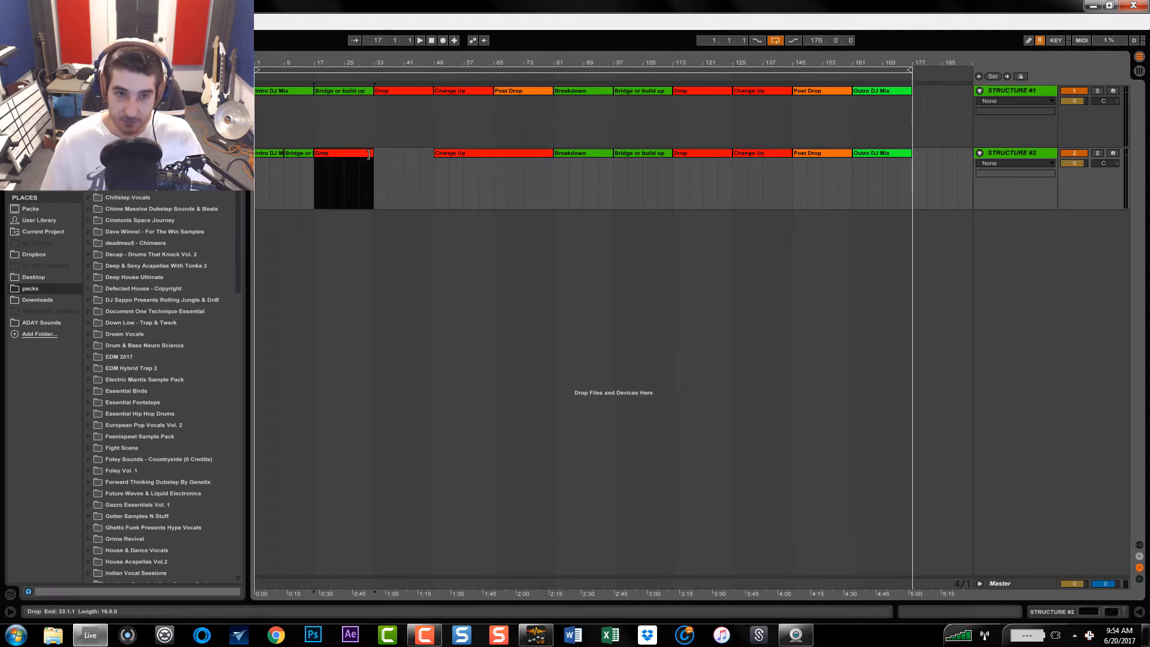
key("ctrl+d")
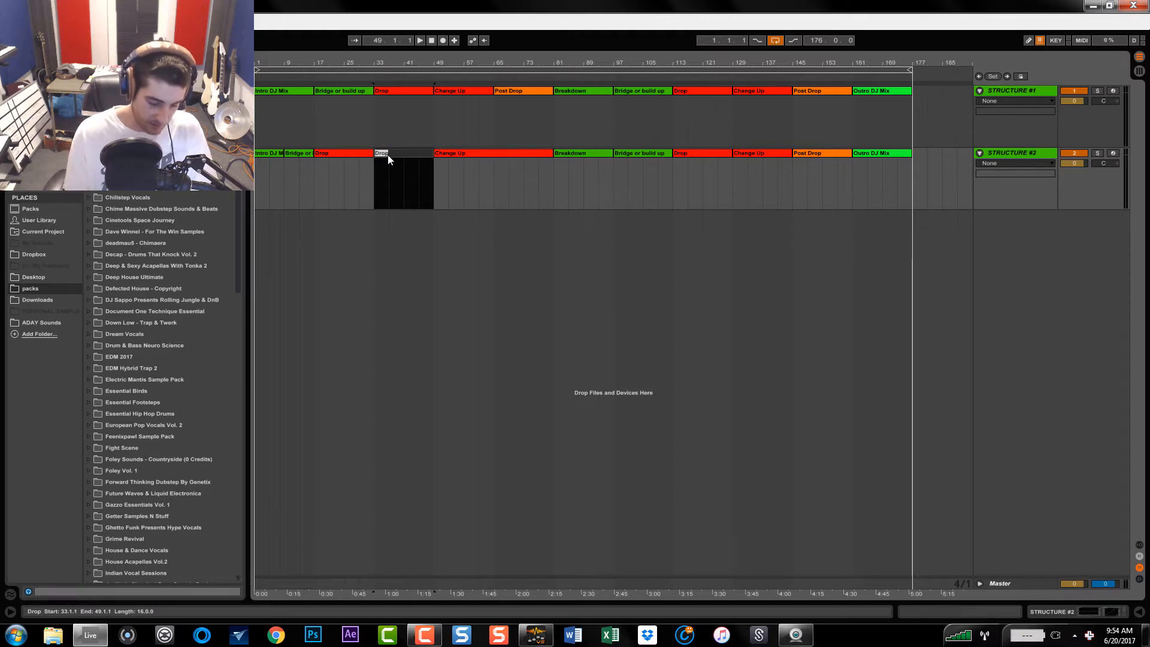
type("R")
type("rogression")
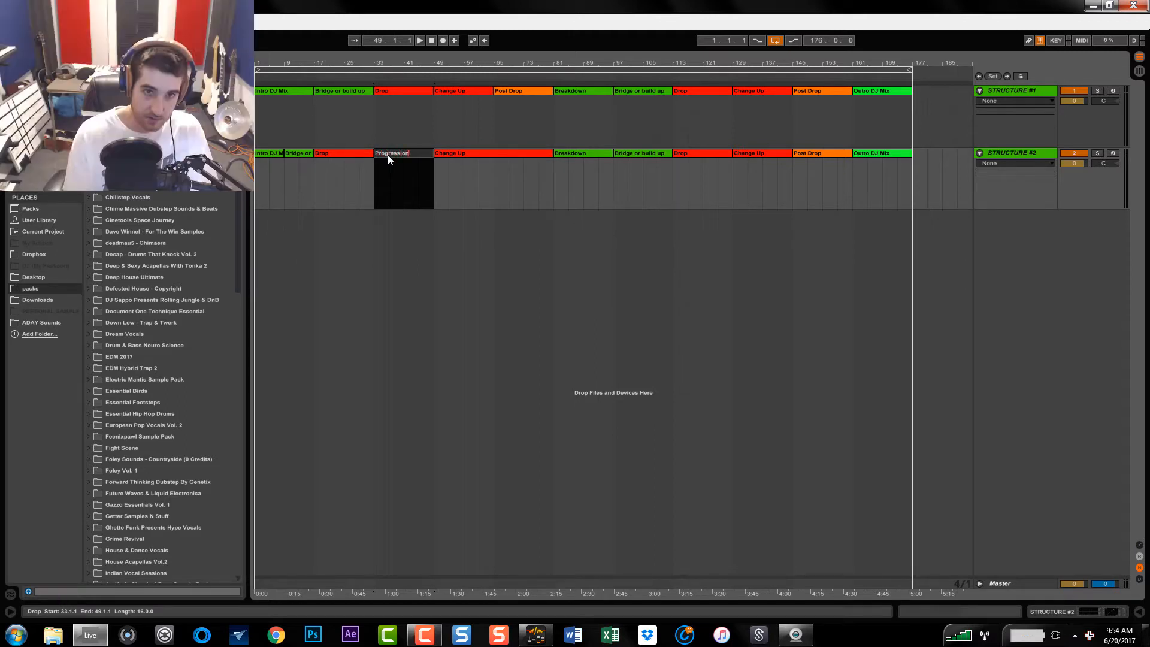
key("Return")
left_click(346, 155)
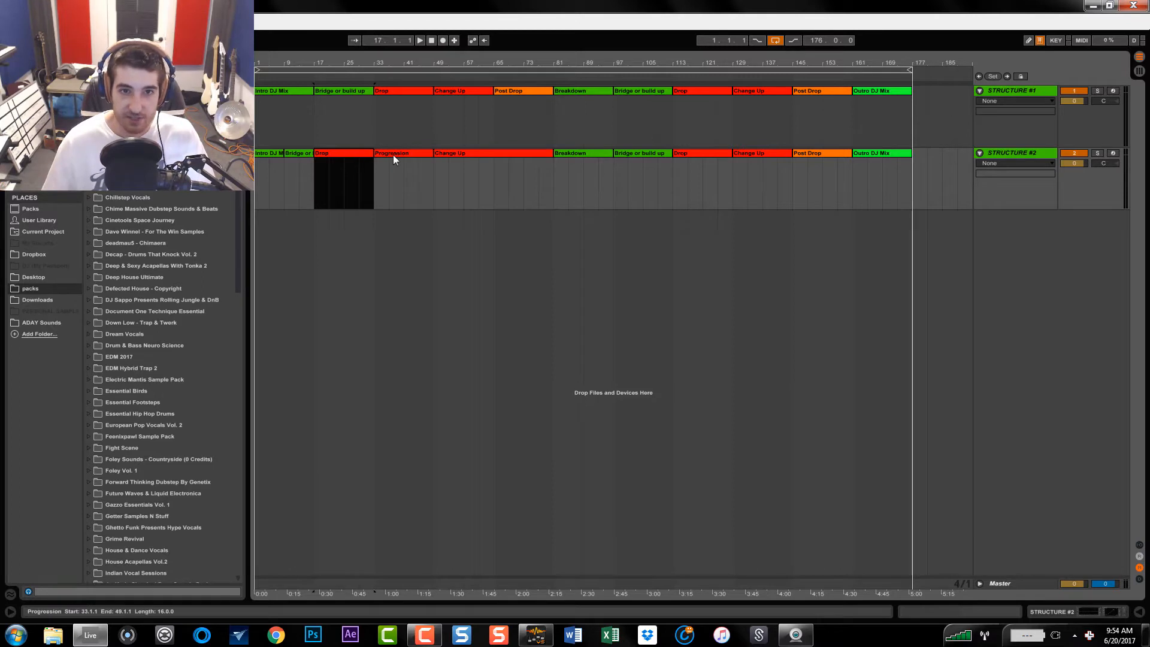
left_click(408, 153)
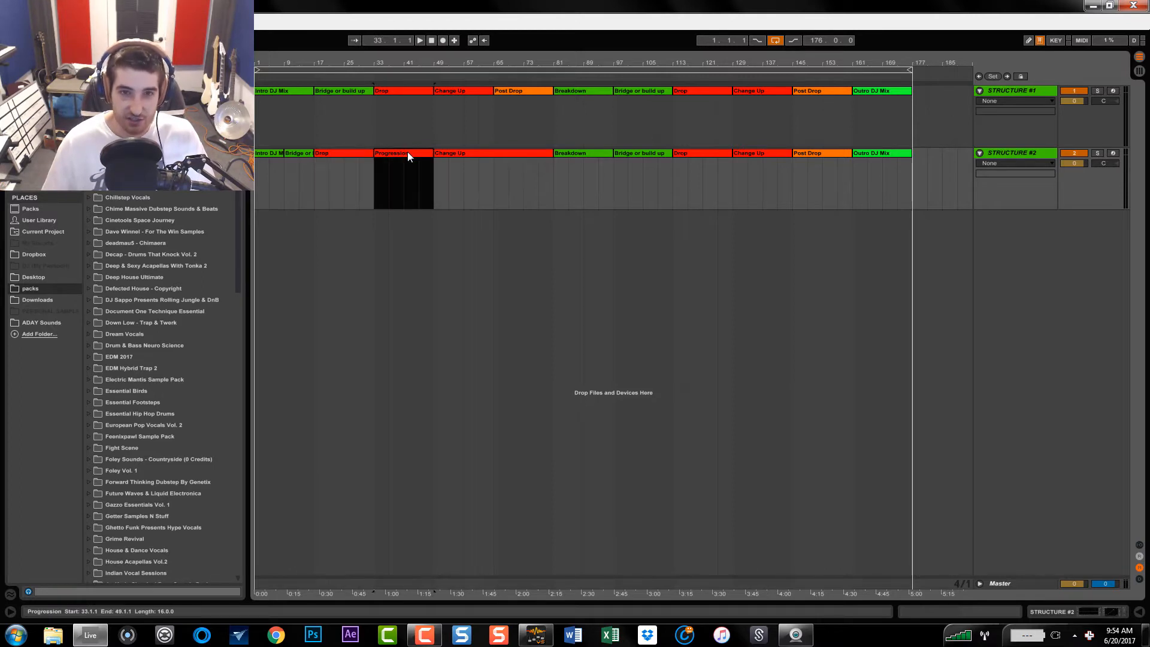
left_click(445, 151)
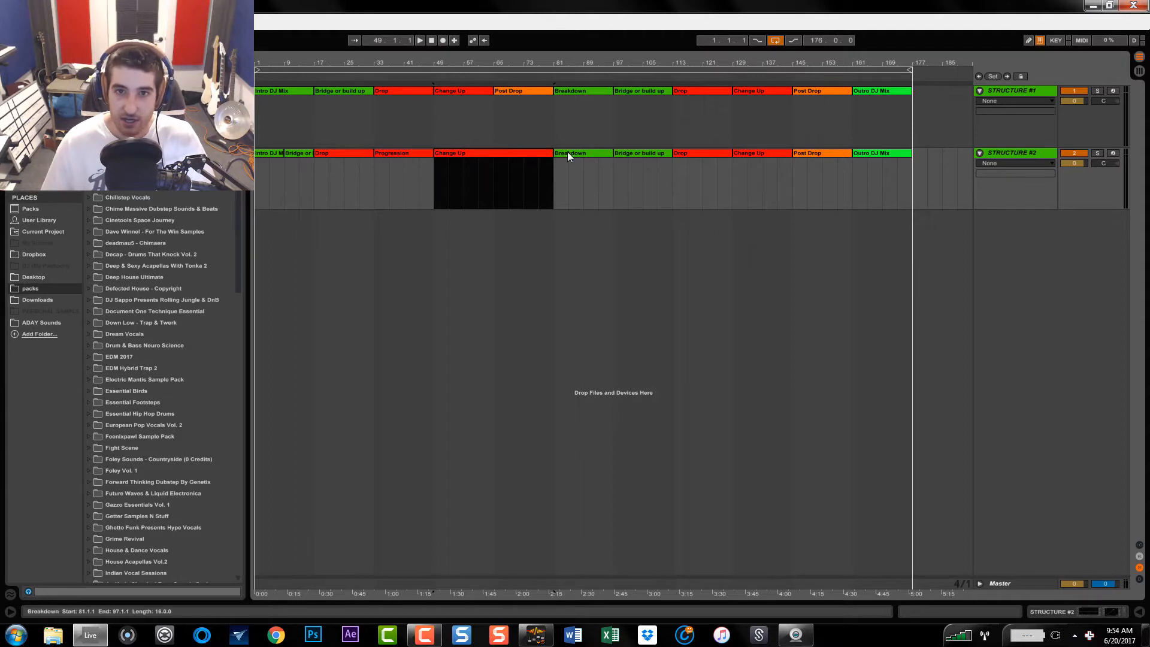
Copy the first Post Drop clip from STRUCTURE #1 over the Breakdown clip at bar 81 on STRUCTURE #2.
left_click_drag(517, 91, 580, 161)
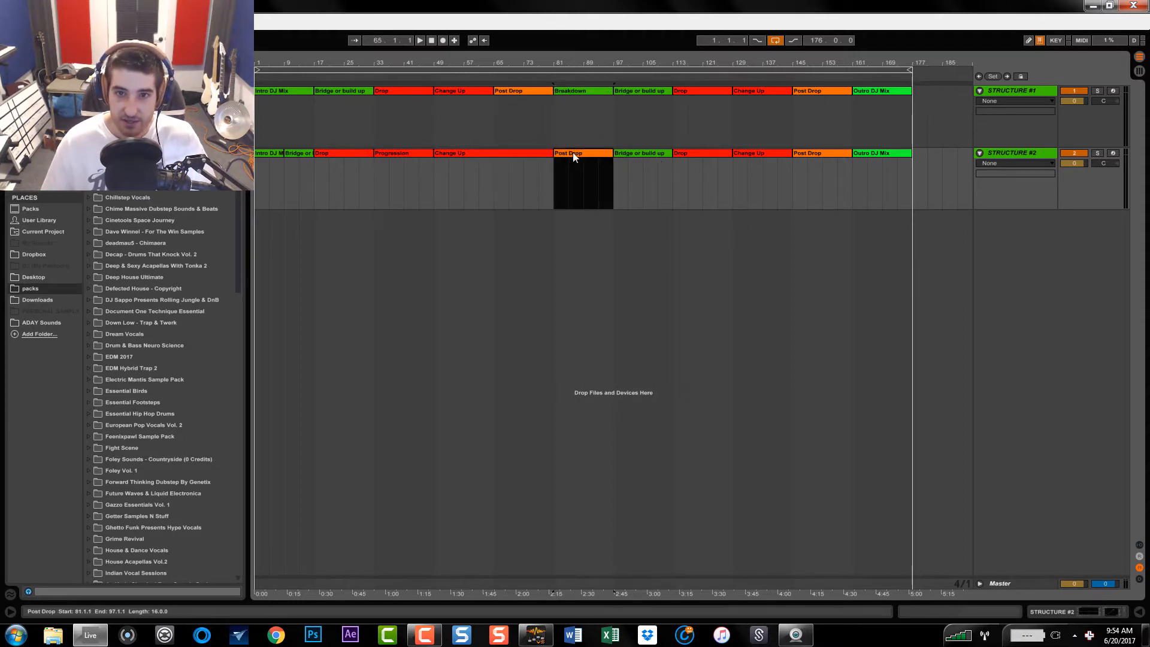
left_click(620, 152)
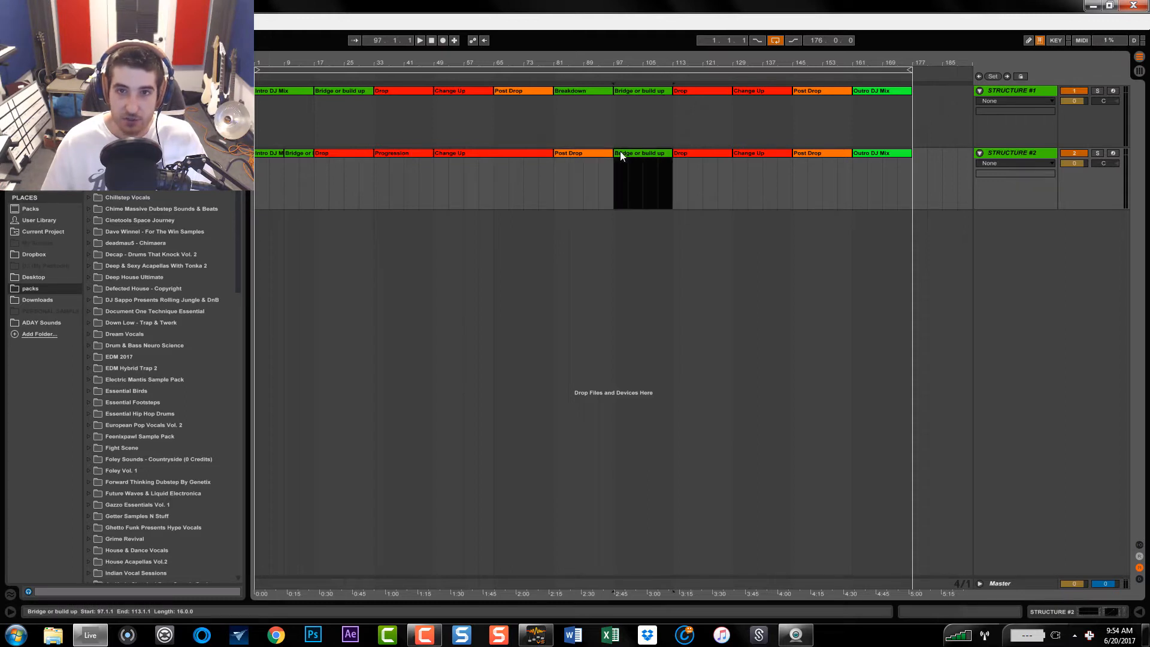
Copy the Drop, Progression and Change Up clips on STRUCTURE #2 together to bar 113, replacing the clips there.
left_click(516, 157)
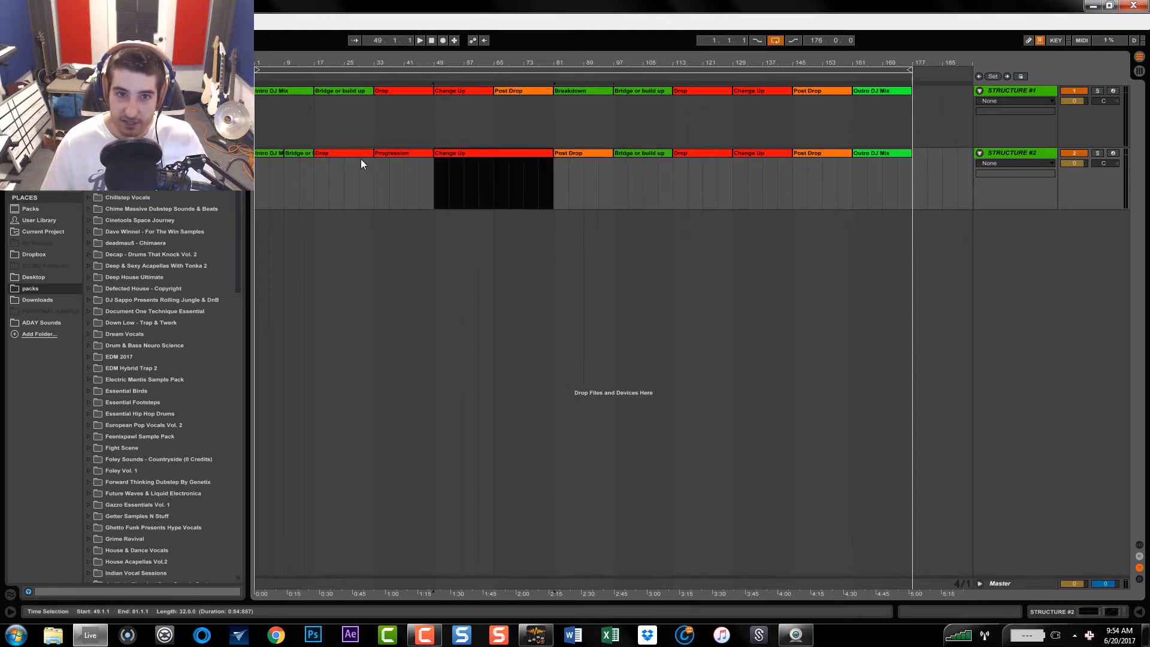
left_click(360, 154, "shift")
left_click_drag(350, 156, 706, 165)
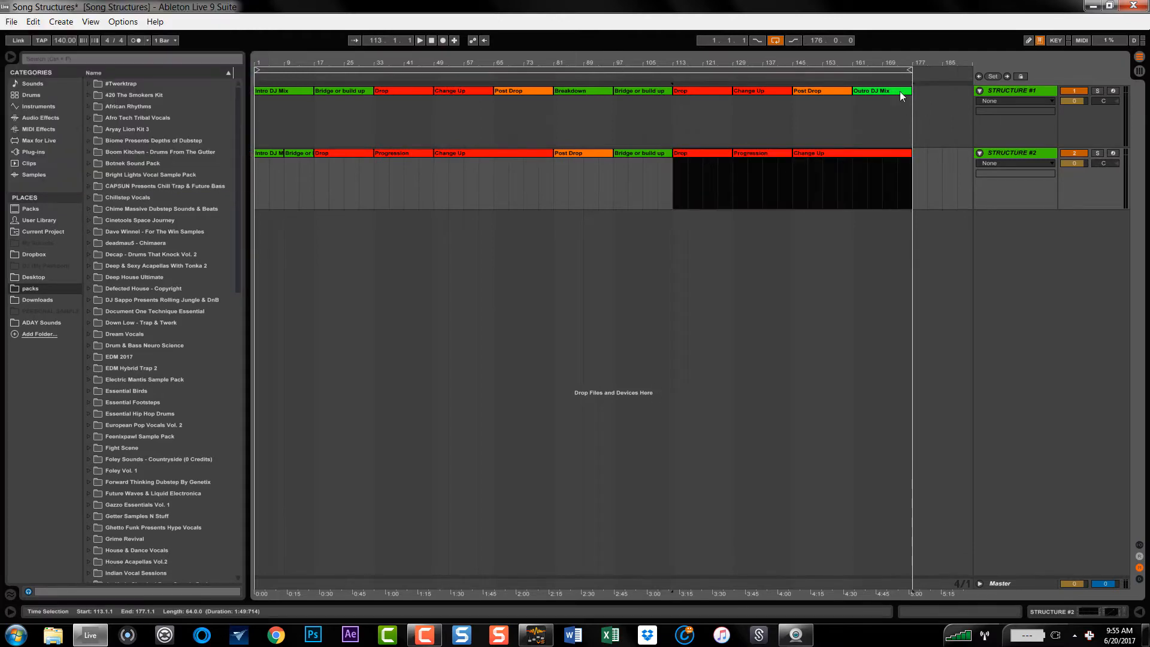
Extend the loop's end to bar 193 and copy the STRUCTURE #2 Post Drop clip to bar 177.
left_click_drag(914, 70, 942, 70)
left_click(912, 167)
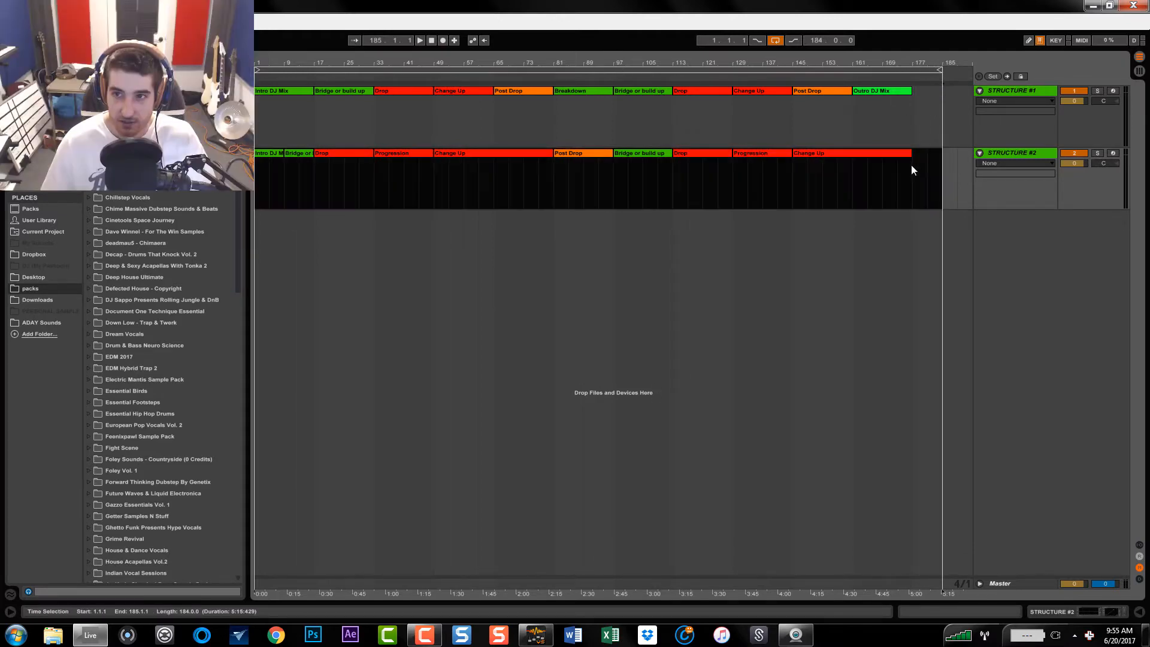
left_click_drag(912, 166, 940, 147)
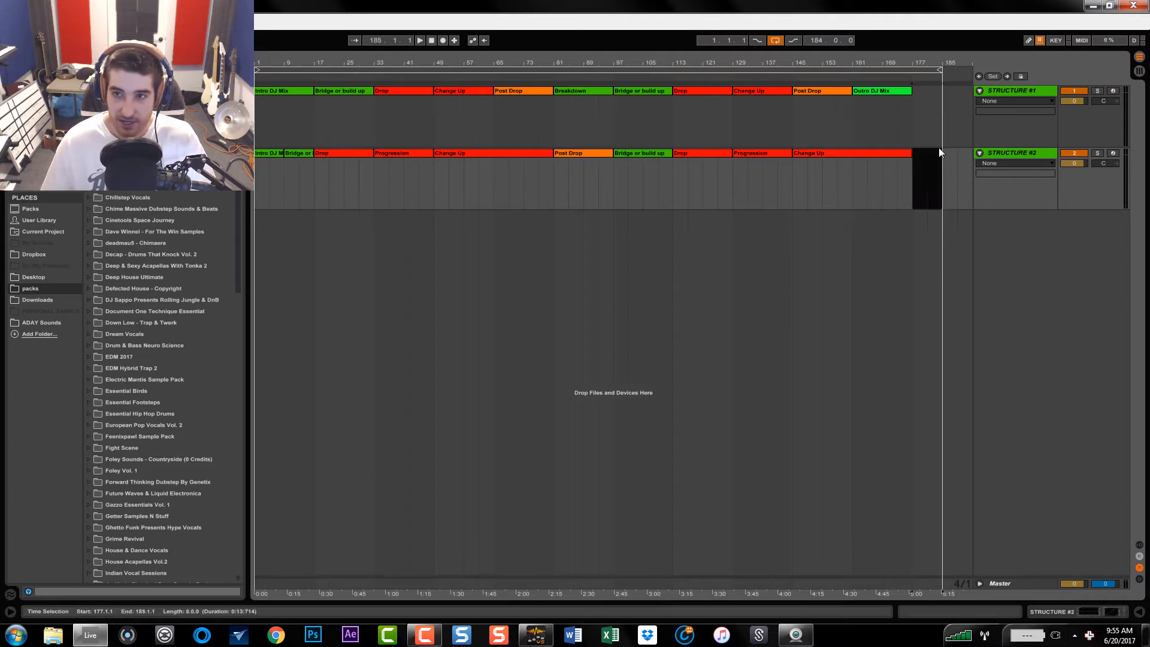
left_click_drag(942, 70, 969, 71)
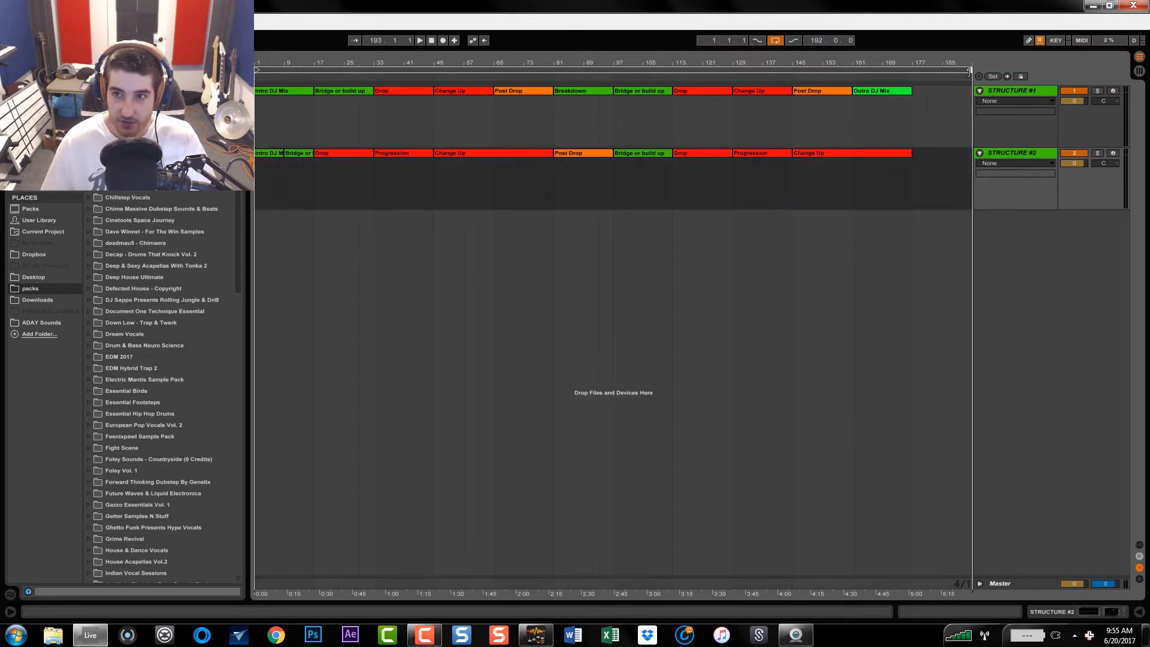
left_click(570, 154)
left_click_drag(570, 154, 936, 171)
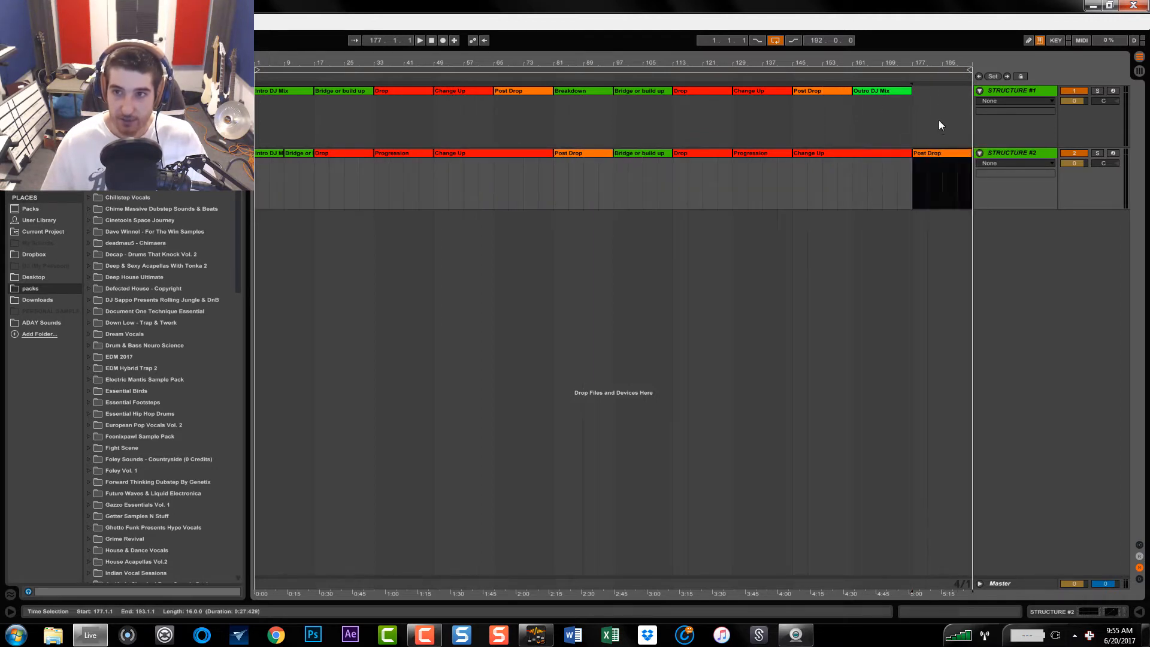
left_click(870, 75)
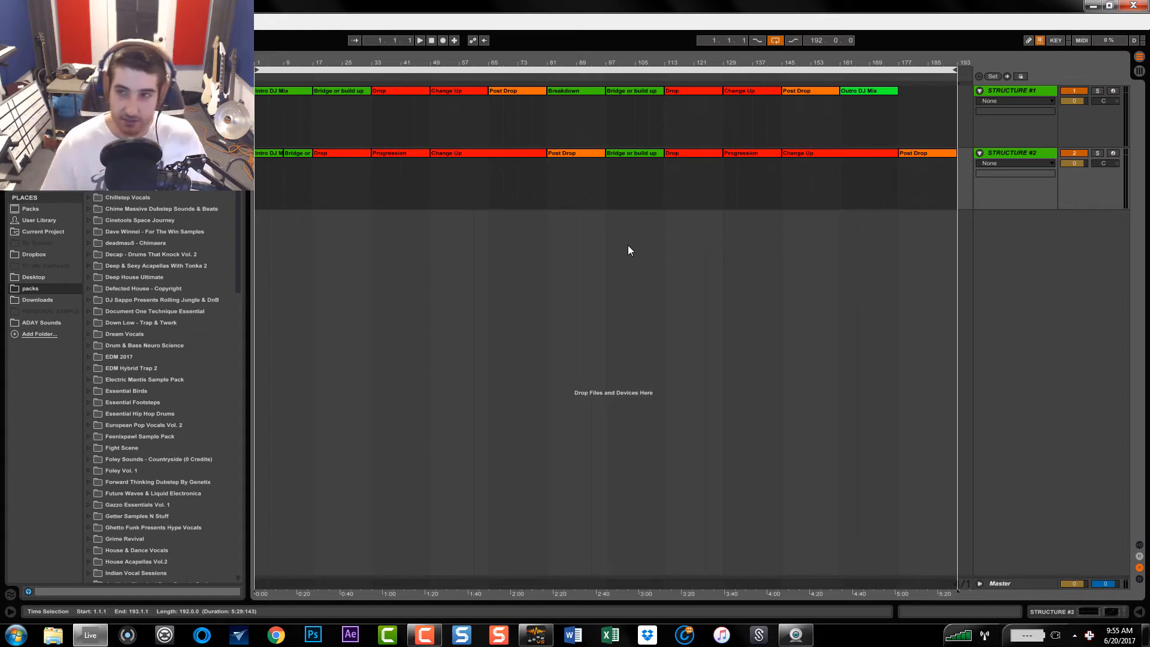
Duplicate the STRUCTURE #2 track and rename the copy STRUCTURE #3.
left_click(665, 189)
left_click(1008, 156)
key("ctrl+d")
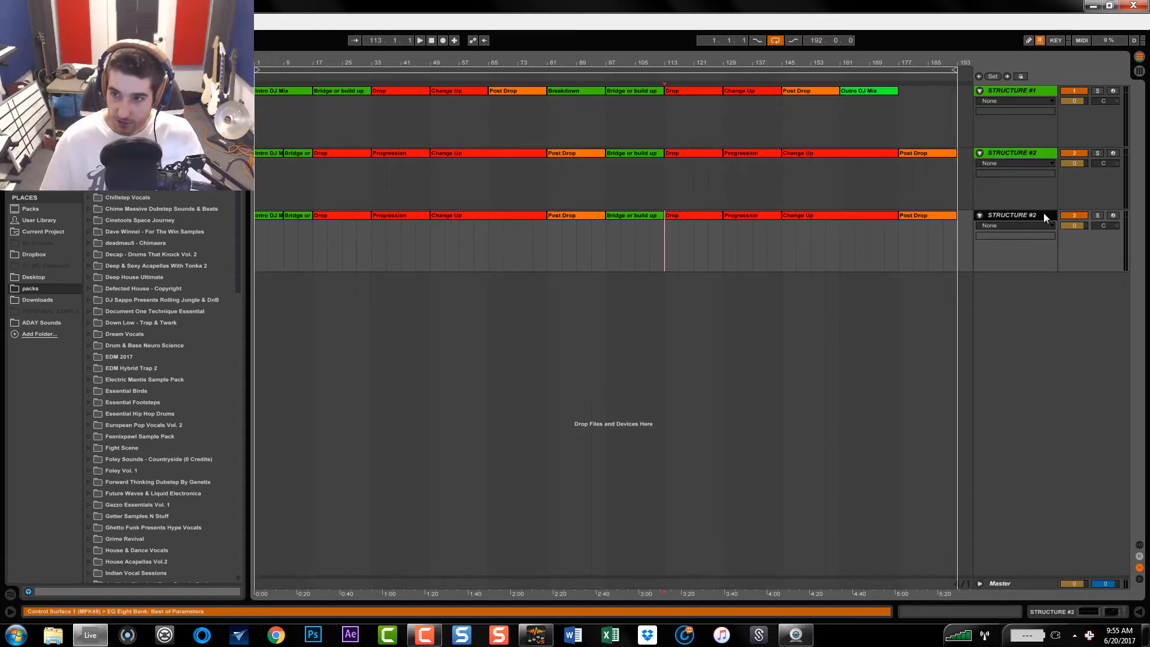
key("ctrl+r")
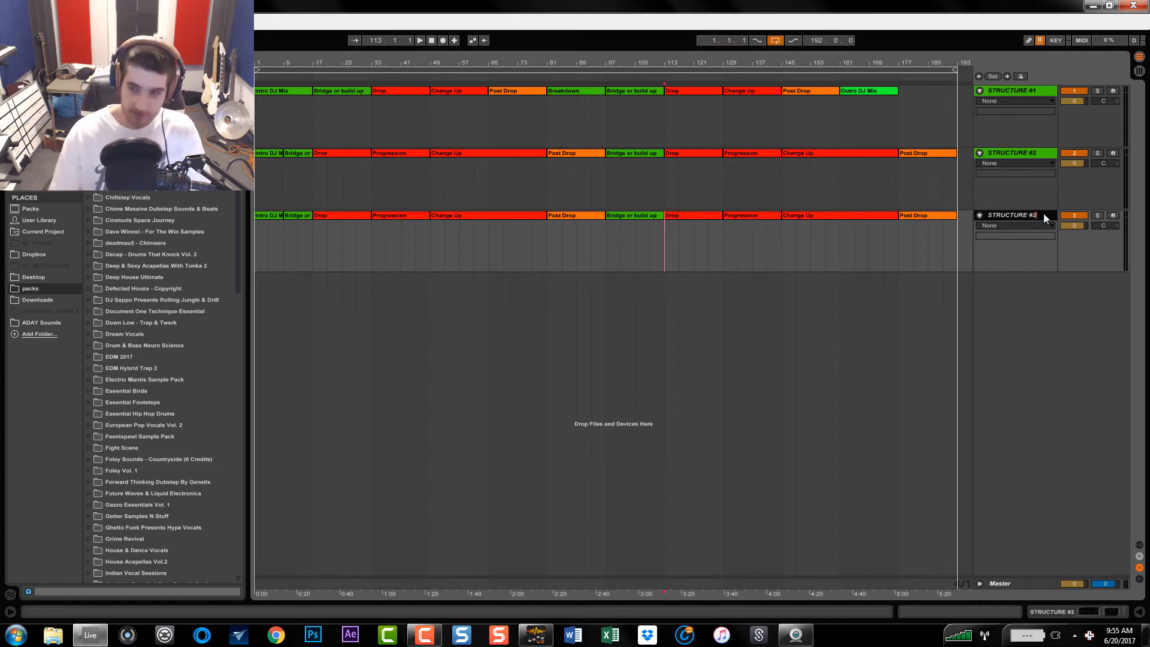
key("BackSpace")
type("3")
key("Return")
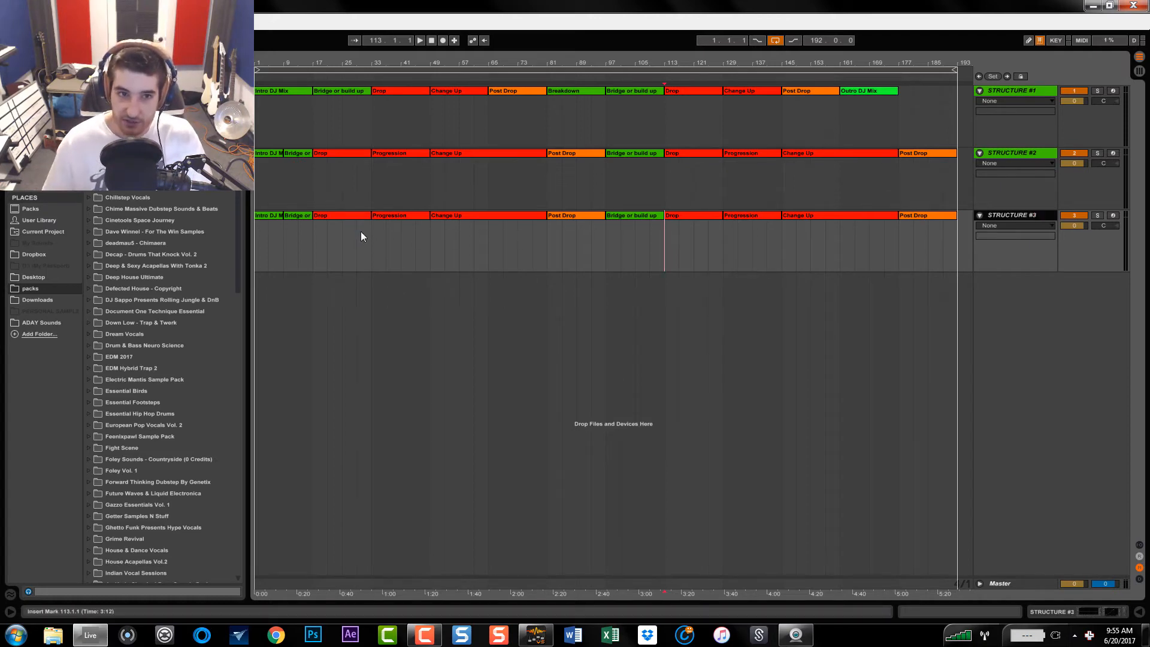
Delete every clip after the Intro DJ Mix clip on STRUCTURE #3.
left_click(278, 217)
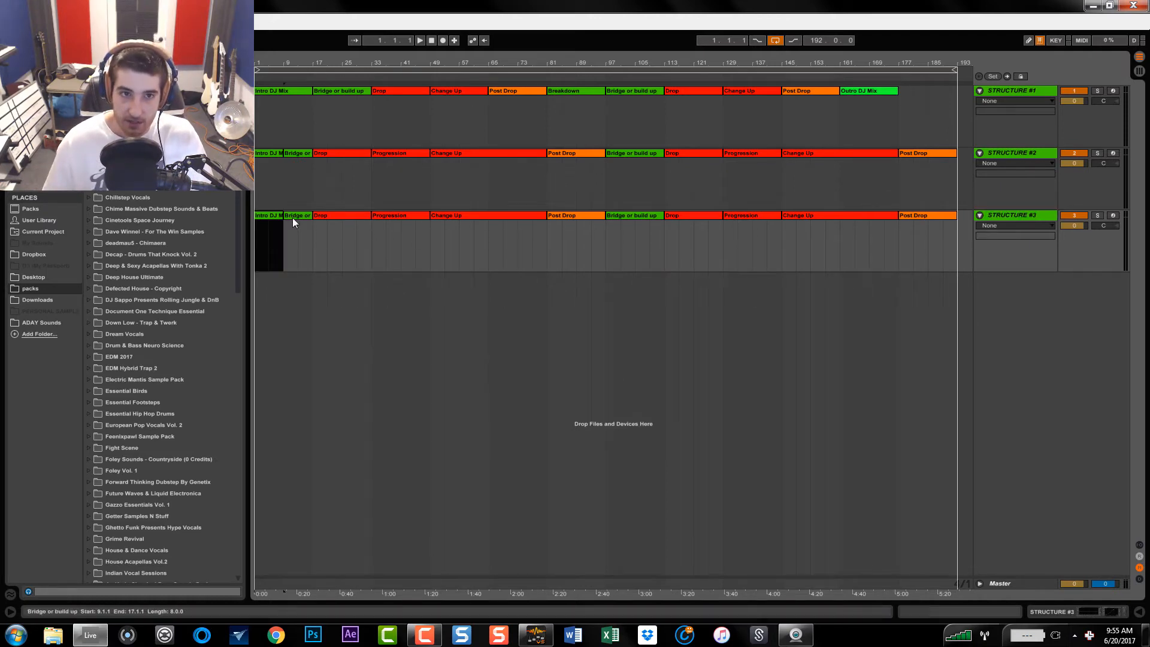
left_click(294, 219)
left_click(331, 215)
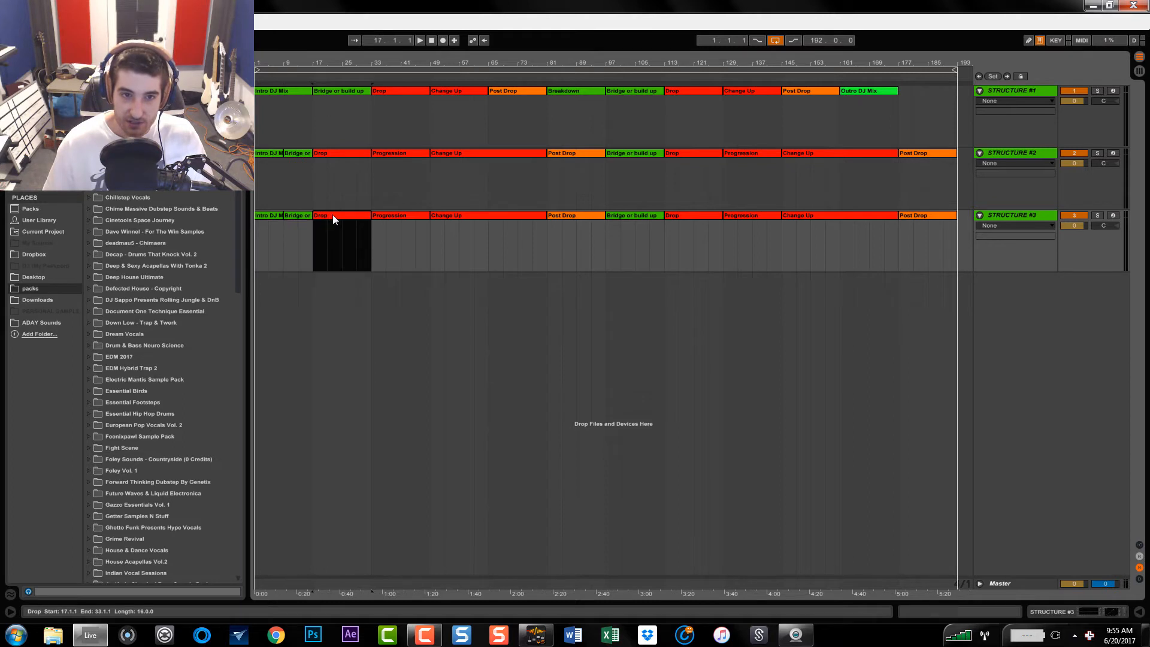
left_click(797, 232, "shift")
key("Delete")
left_click(296, 220)
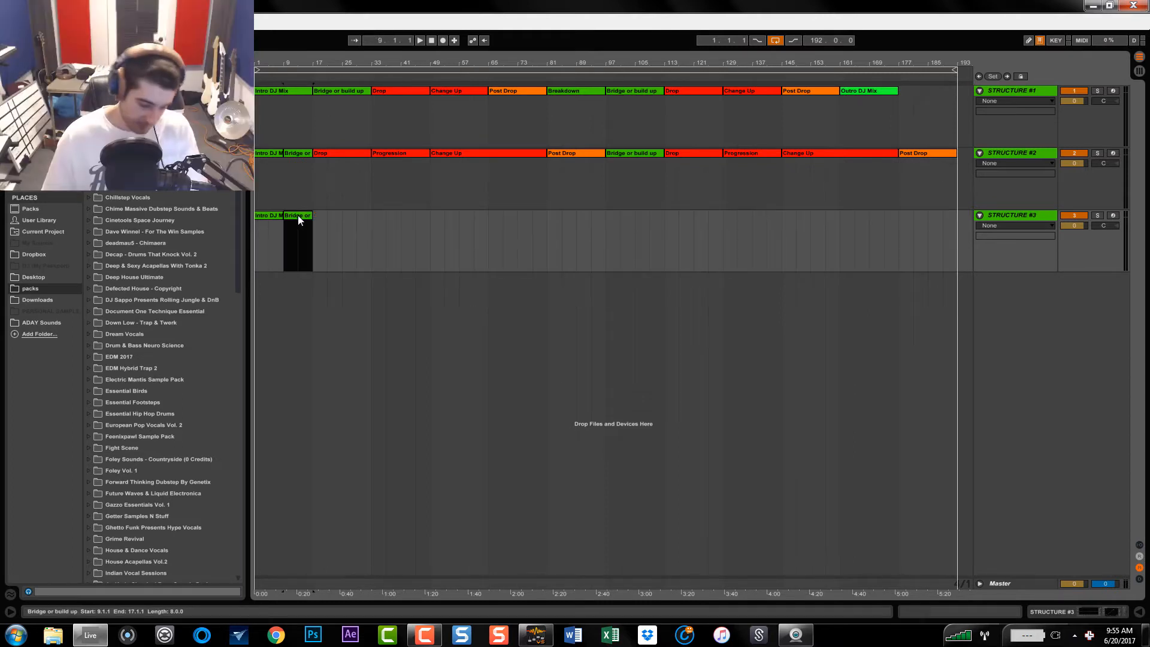
key("Delete")
Copy the short Bridge or build up clip at bar 9 on STRUCTURE #2 to bar 25 on STRUCTURE #3.
left_click(296, 217)
left_click(281, 220)
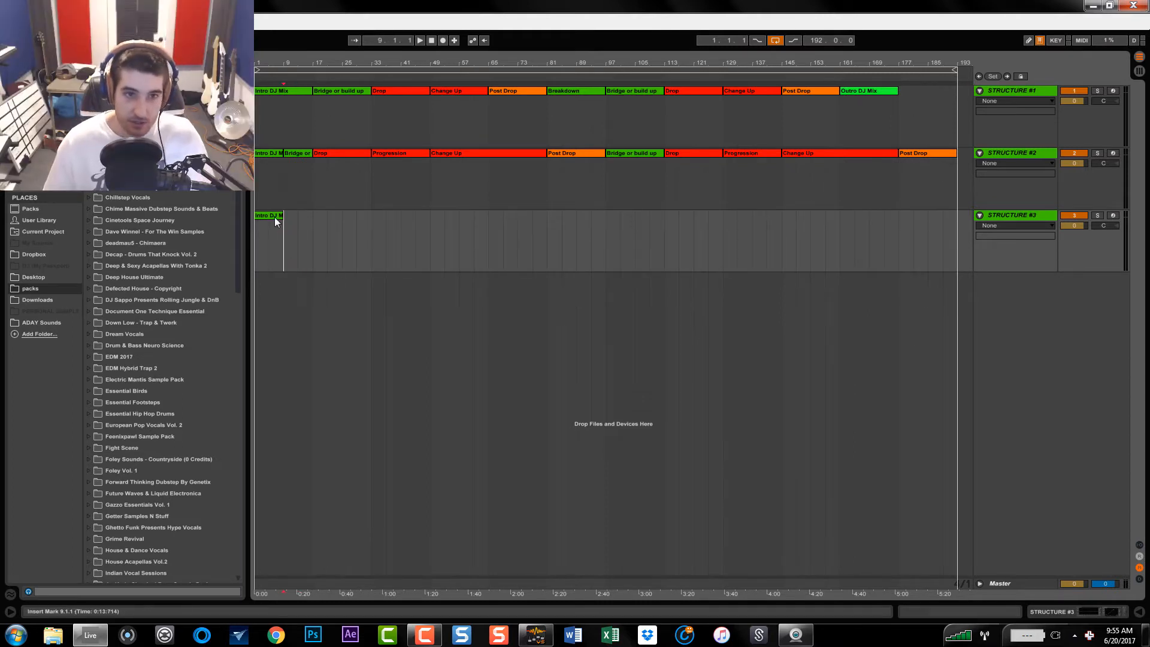
left_click_drag(270, 63, 270, 70)
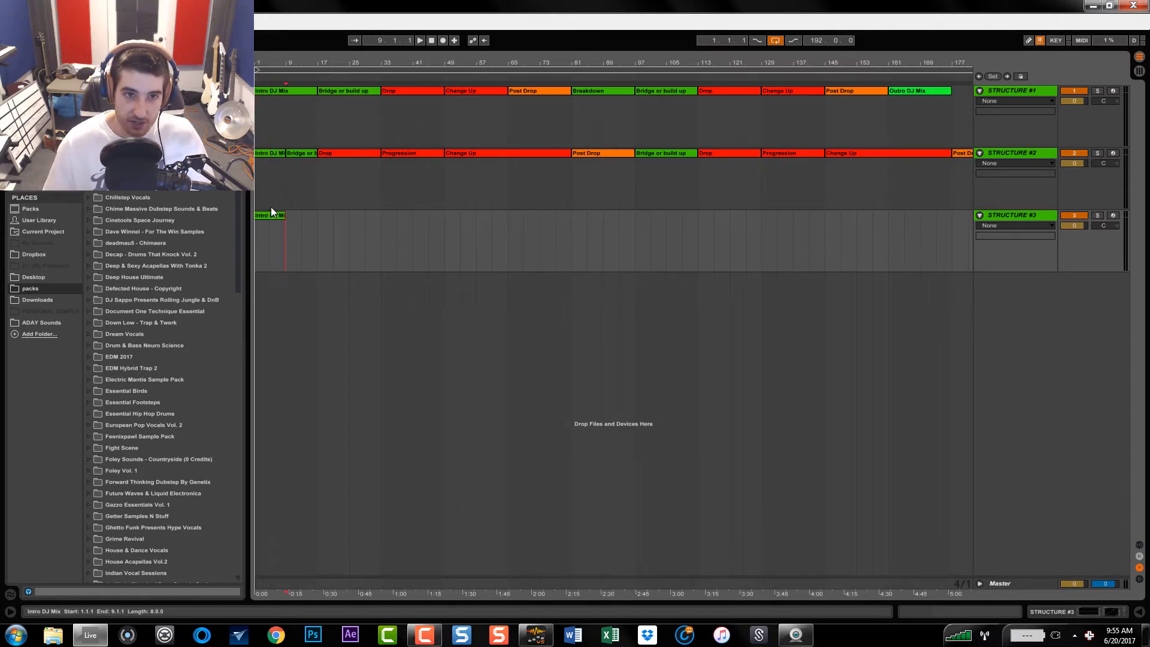
left_click_drag(291, 153, 361, 229)
Insert a MIDI clip from bar 9 to bar 25 on STRUCTURE #3, color it orange and name it Hook.
left_click_drag(284, 234, 348, 238)
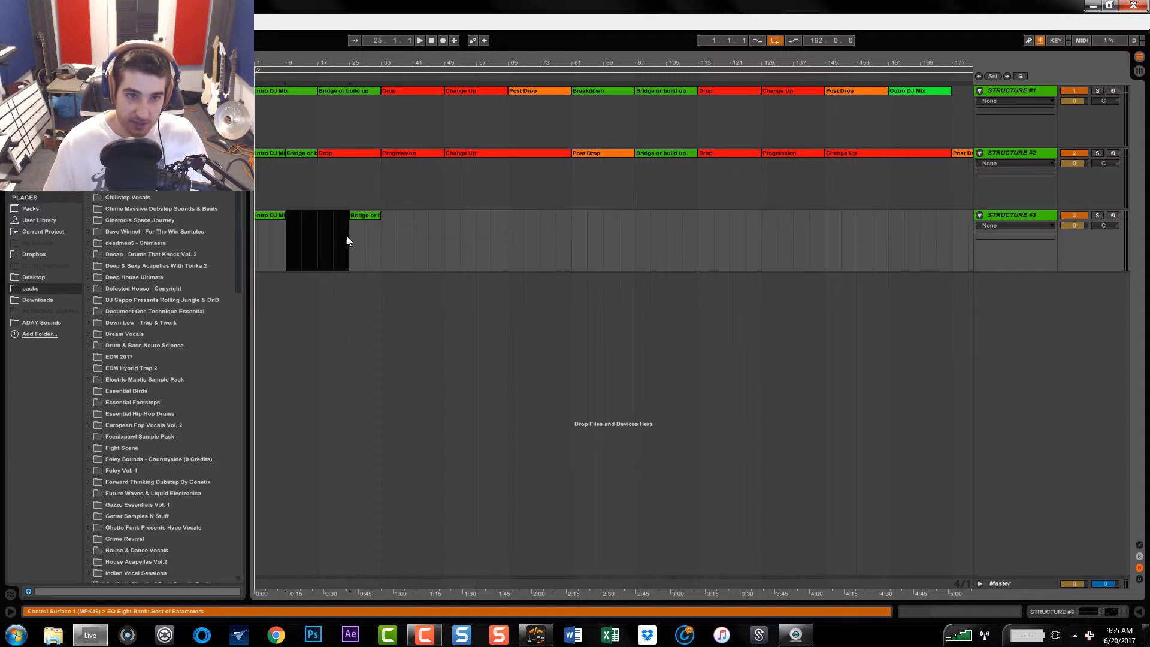
key("ctrl+shift+m")
right_click(326, 215)
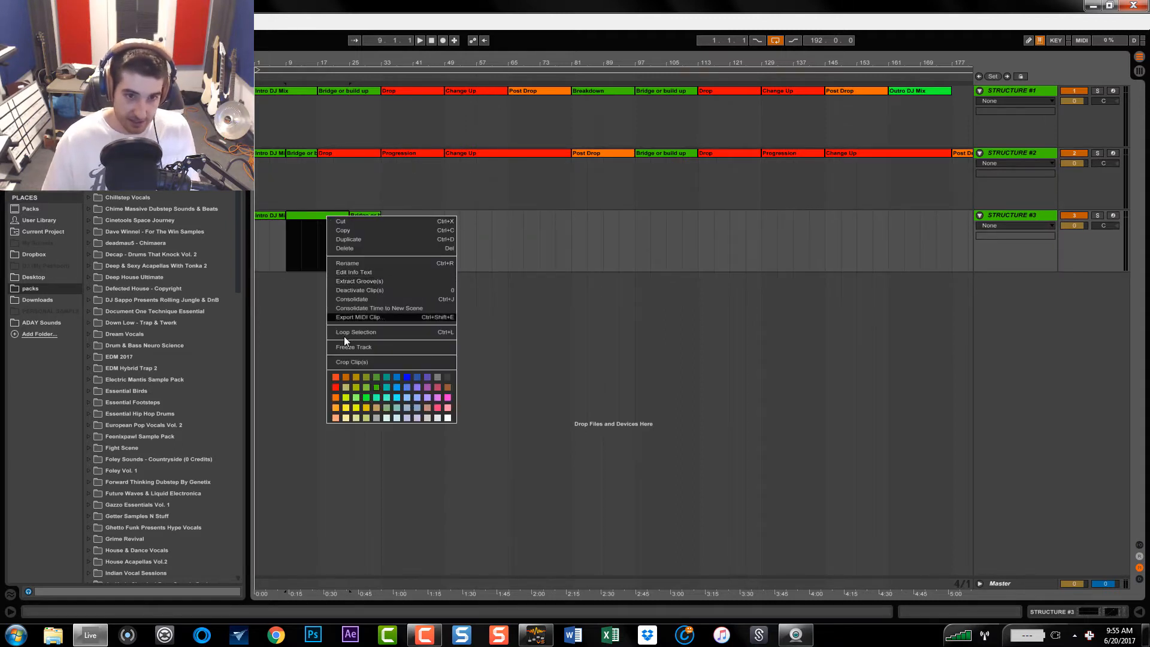
left_click(333, 400)
key("ctrl+r")
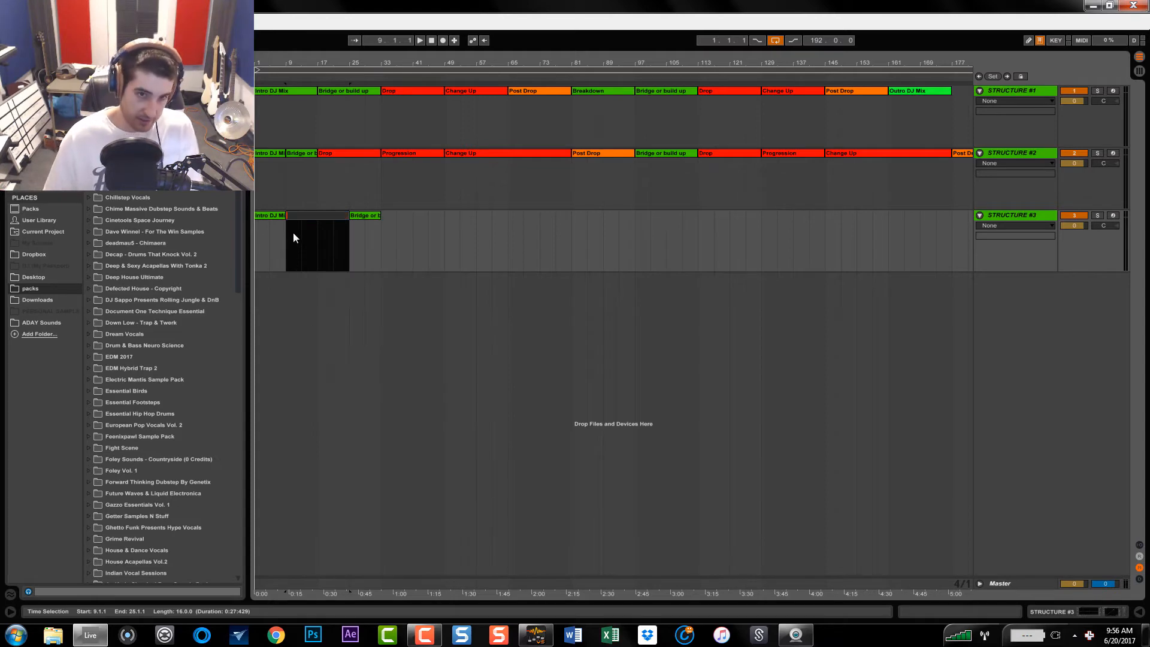
type("Hoo")
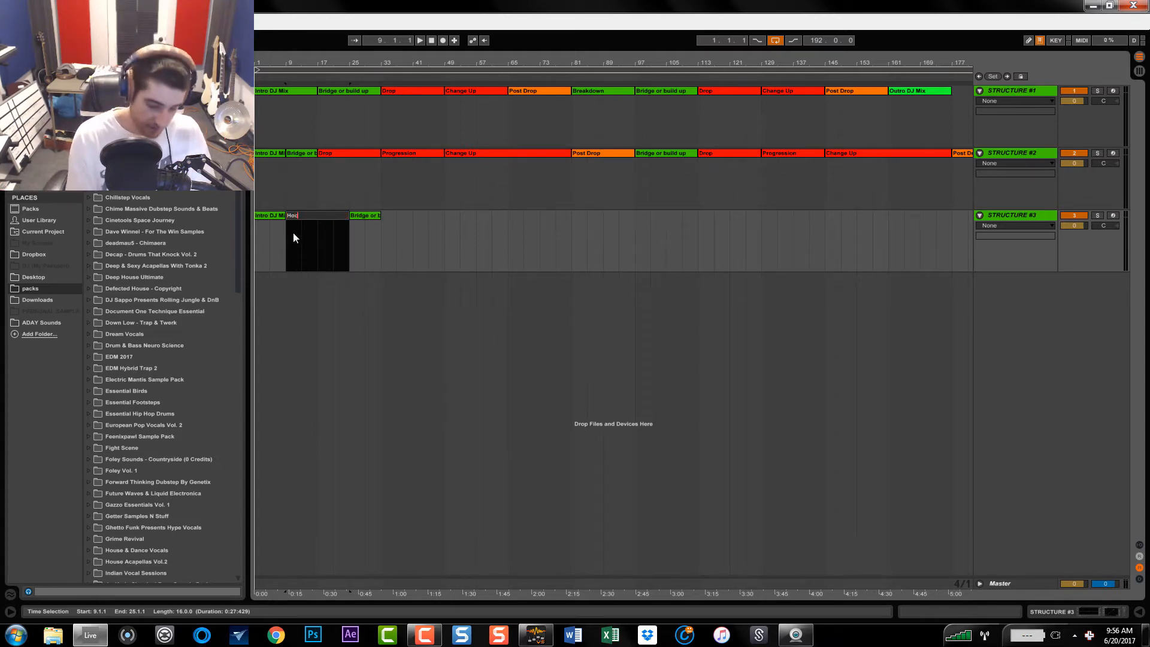
type("k")
key("Return")
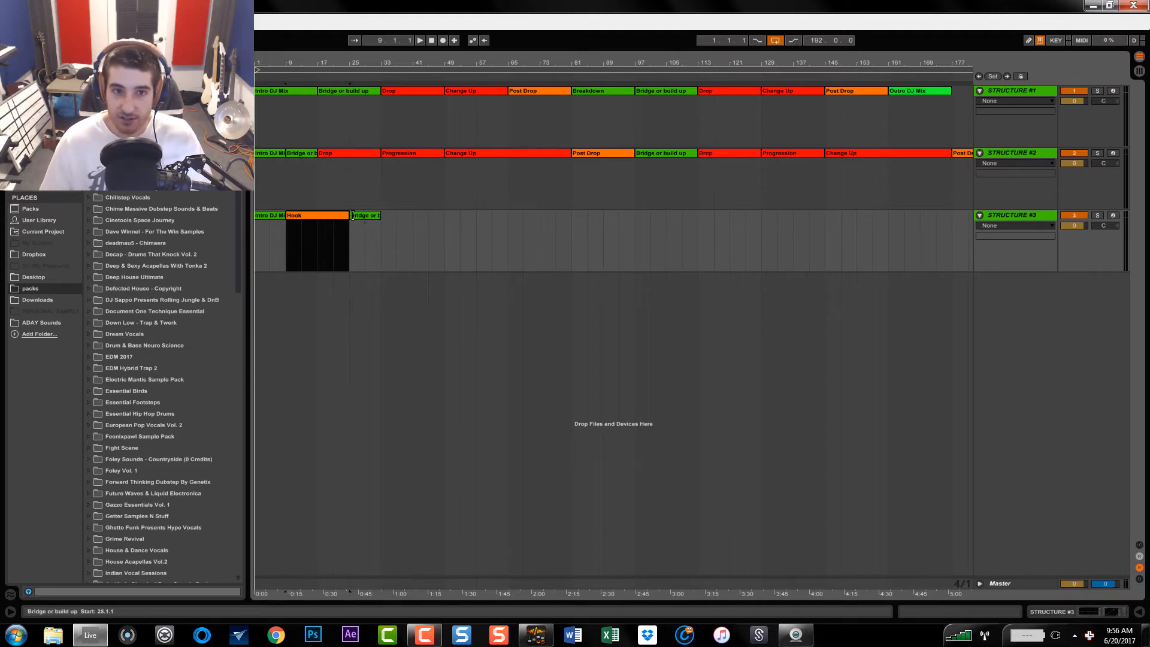
Copy the first Drop, Change Up and Post Drop clips from STRUCTURE #1 to STRUCTURE #3, starting at bar 33.
left_click(333, 153)
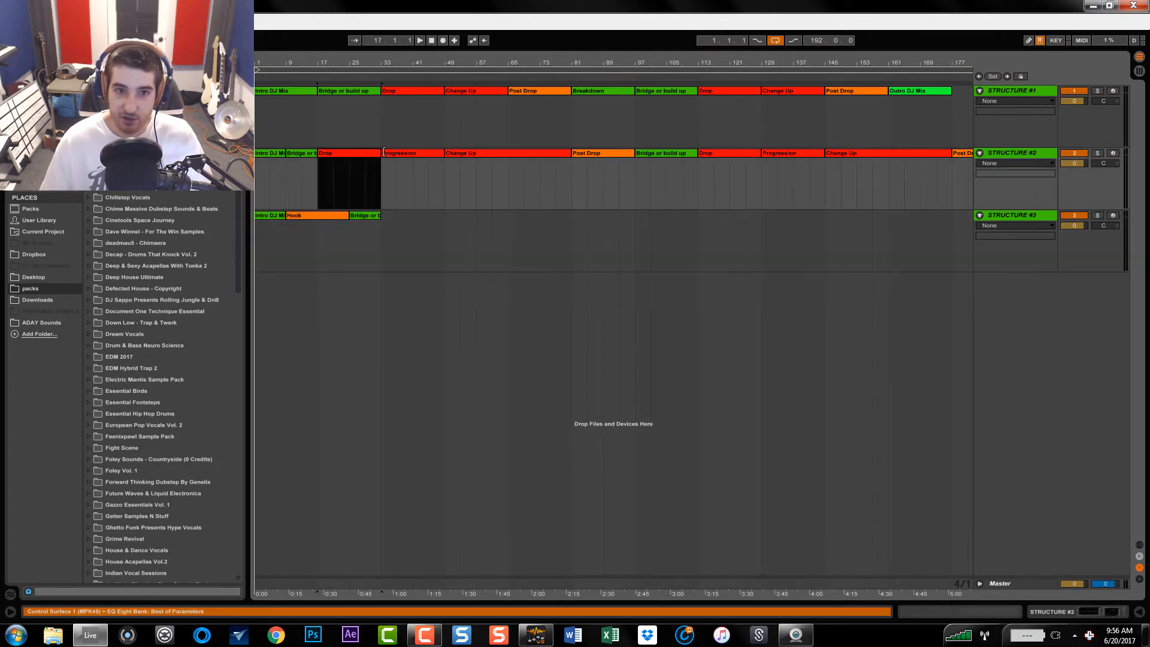
left_click(433, 90)
left_click(455, 91, "shift")
left_click_drag(450, 90, 442, 217)
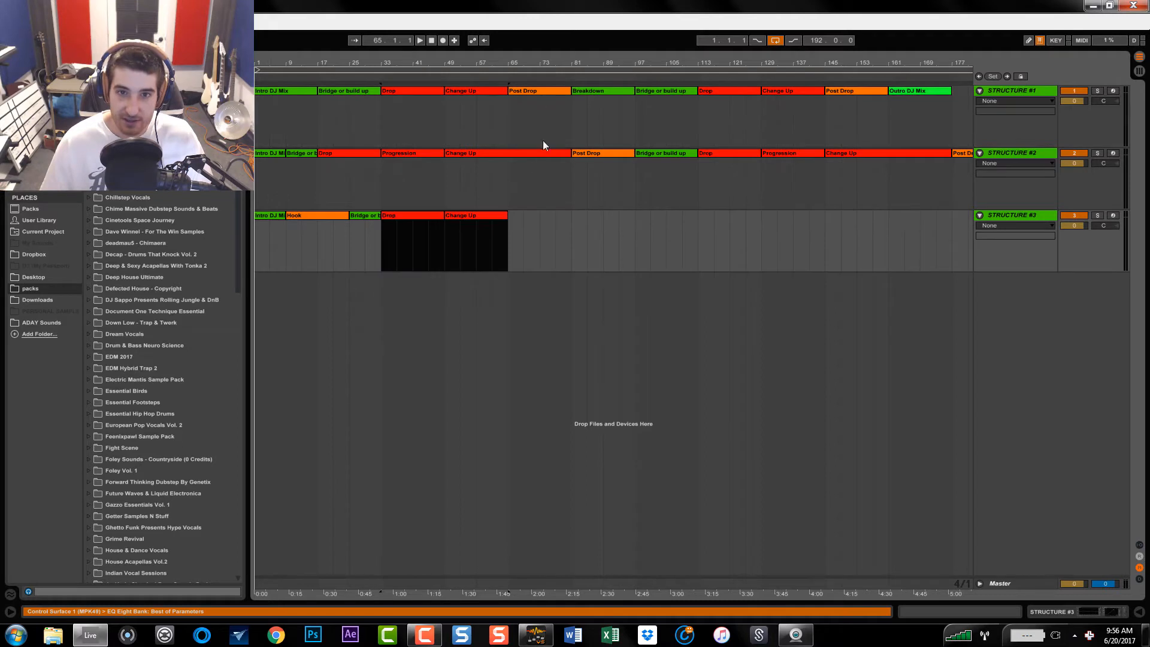
left_click_drag(549, 90, 541, 228)
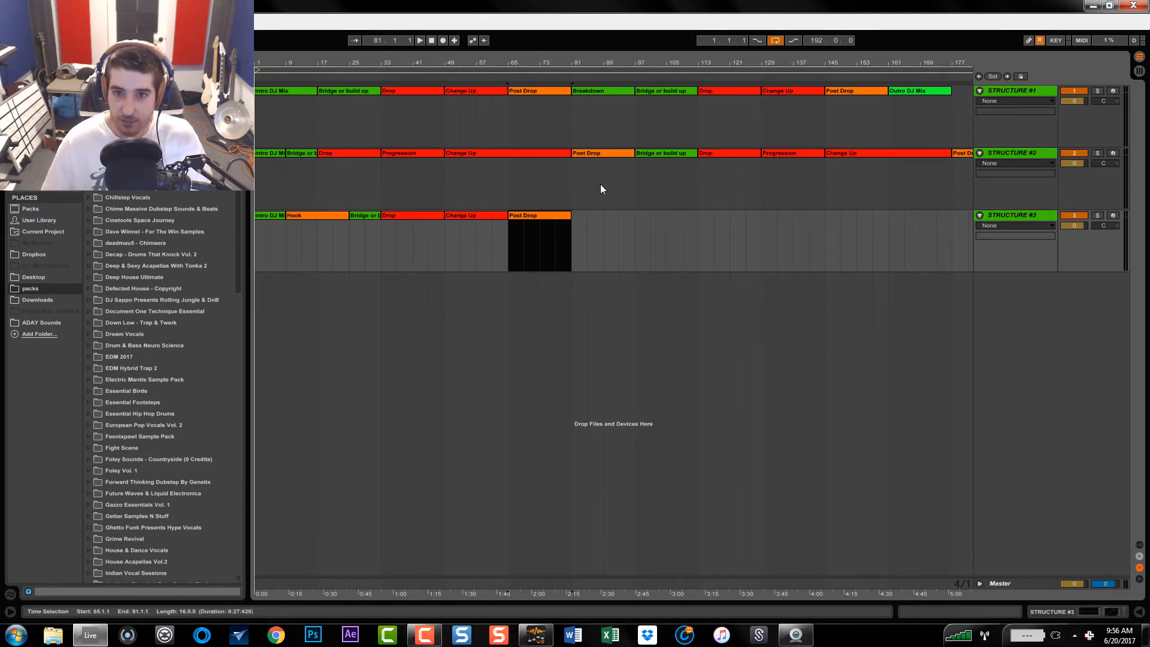
Copy STRUCTURE #2's 16-bar Bridge or build up clip to bar 81 on STRUCTURE #3, and duplicate its Drop, Change Up and Post Drop clips to bar 97.
left_click_drag(663, 151, 598, 222)
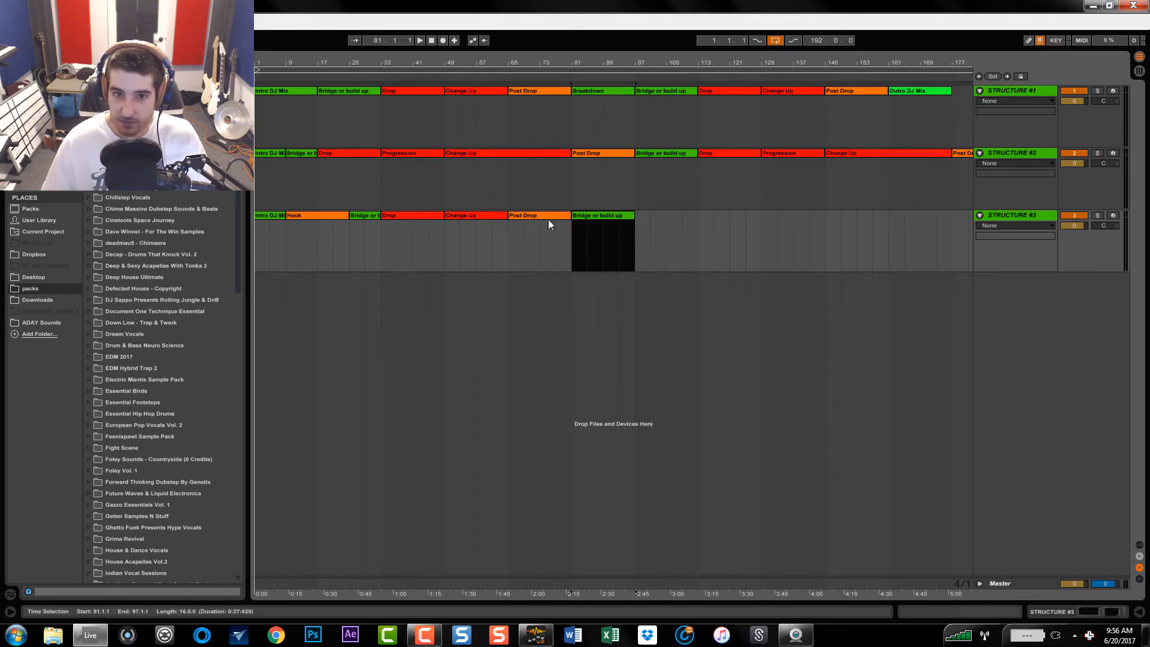
left_click(479, 217)
left_click_drag(418, 221, 525, 220)
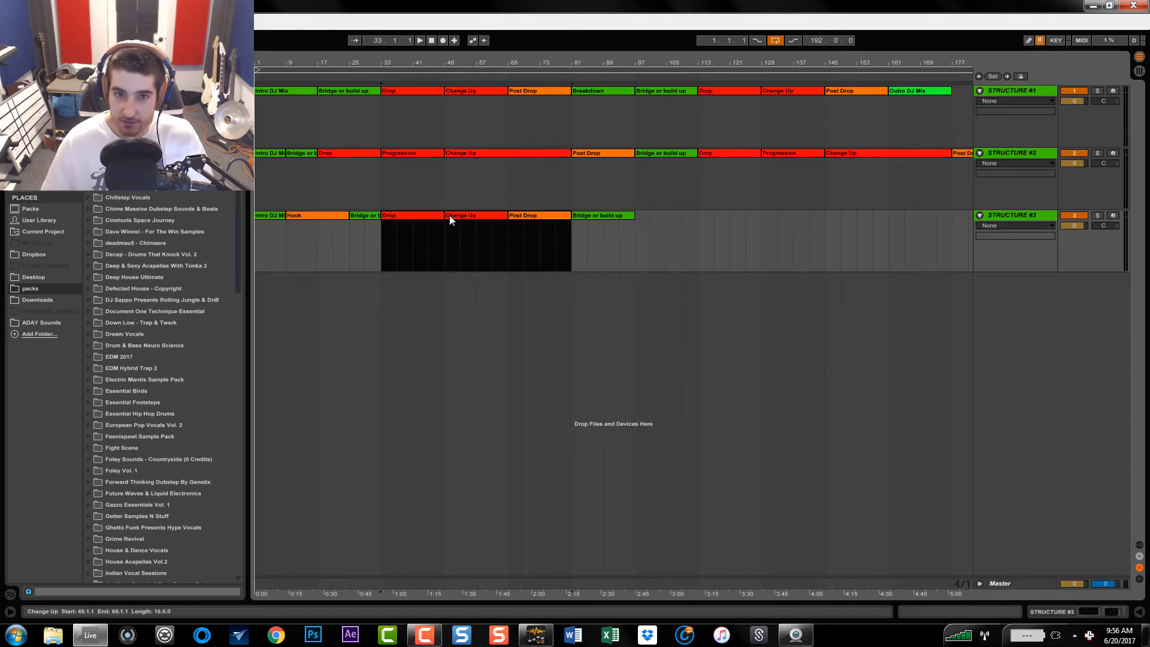
left_click_drag(449, 216, 690, 231)
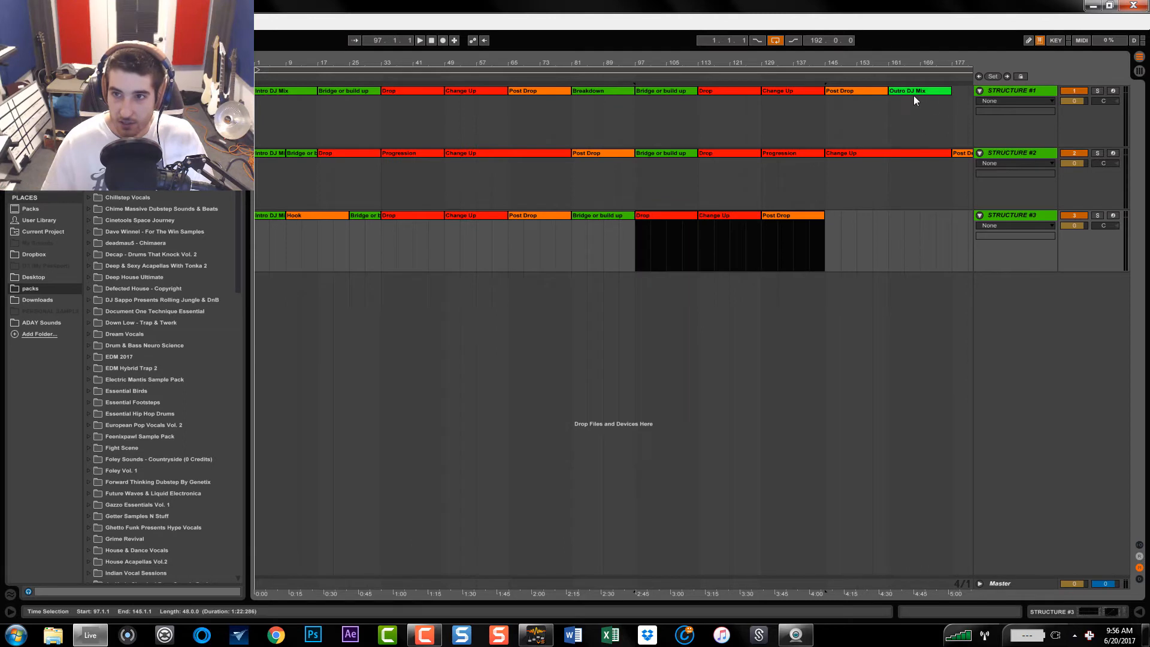
Copy the Outro DJ Mix clip from STRUCTURE #1 to bar 145 on STRUCTURE #3.
left_click_drag(913, 94, 855, 223)
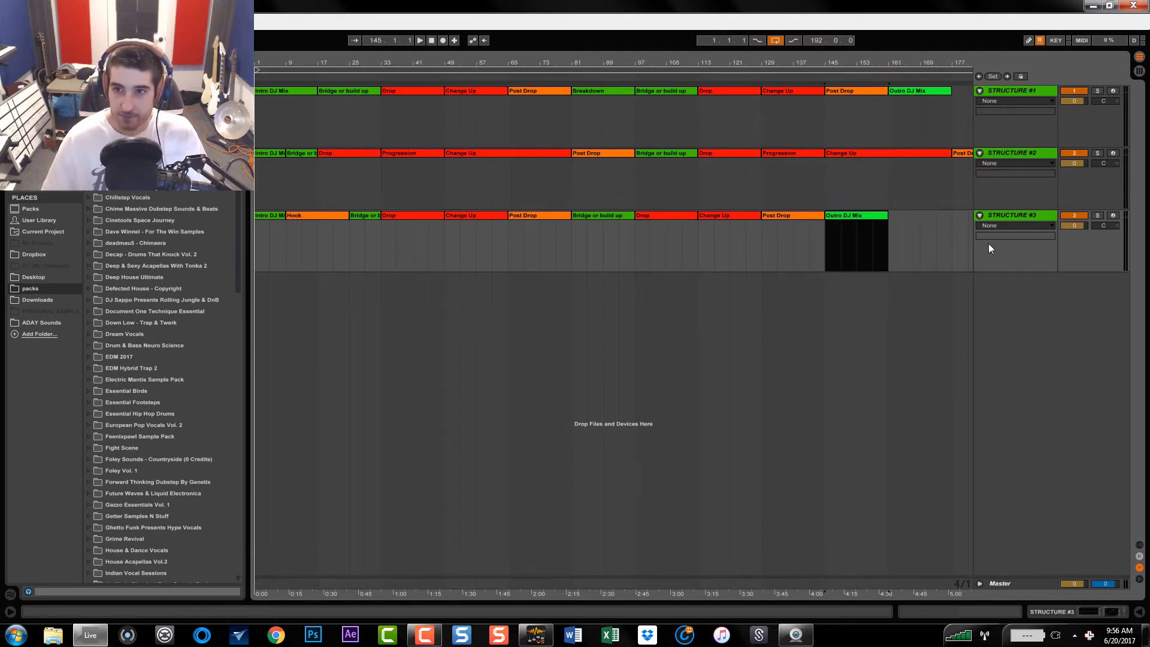
left_click_drag(793, 71, 824, 75)
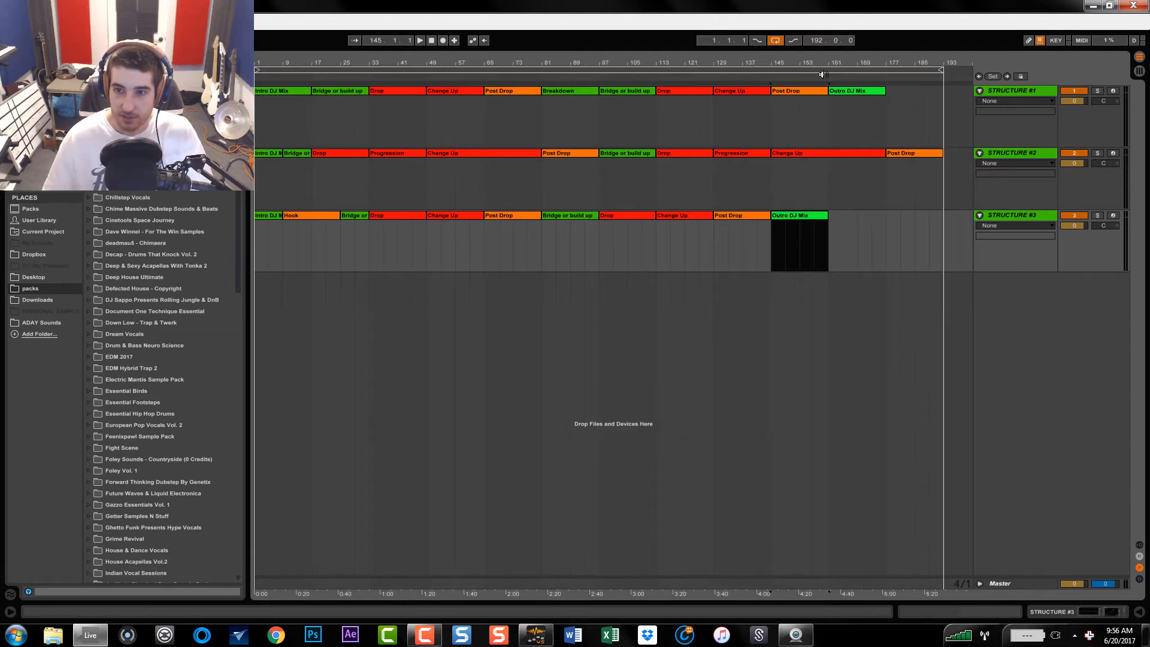
double_click(754, 70)
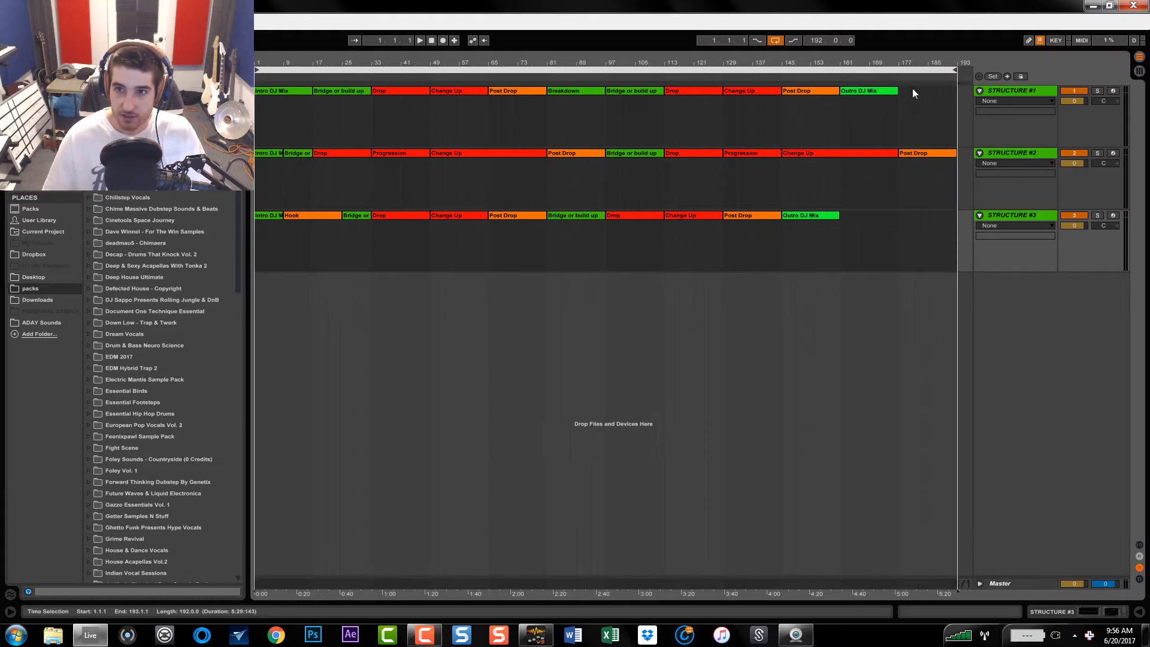
left_click(772, 322)
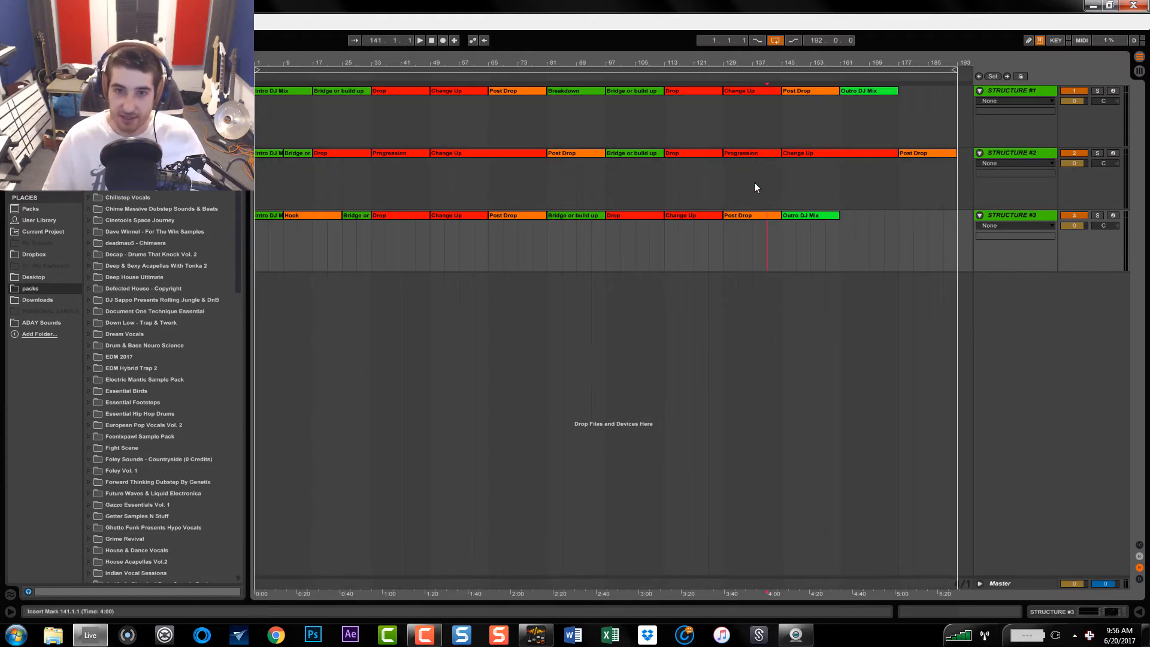
Move the STRUCTURE #3 Outro DJ Mix clip out to bar 177 and back to bar 145.
left_click(755, 215)
left_click(798, 216)
left_click_drag(797, 214, 912, 212)
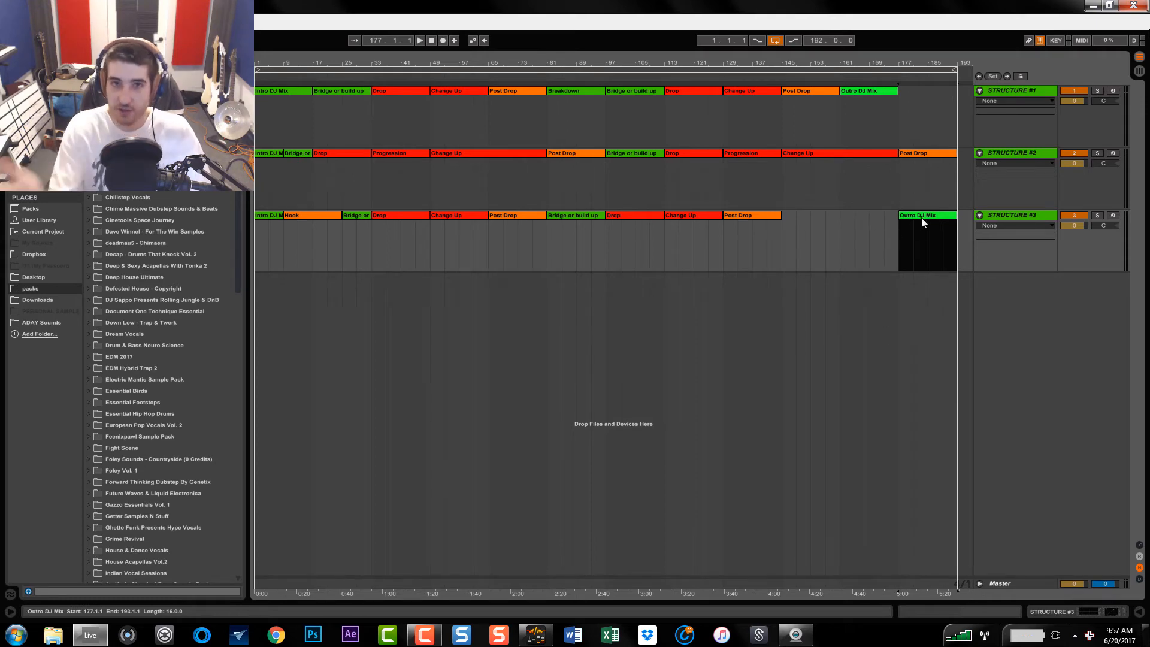
left_click_drag(922, 222, 807, 221)
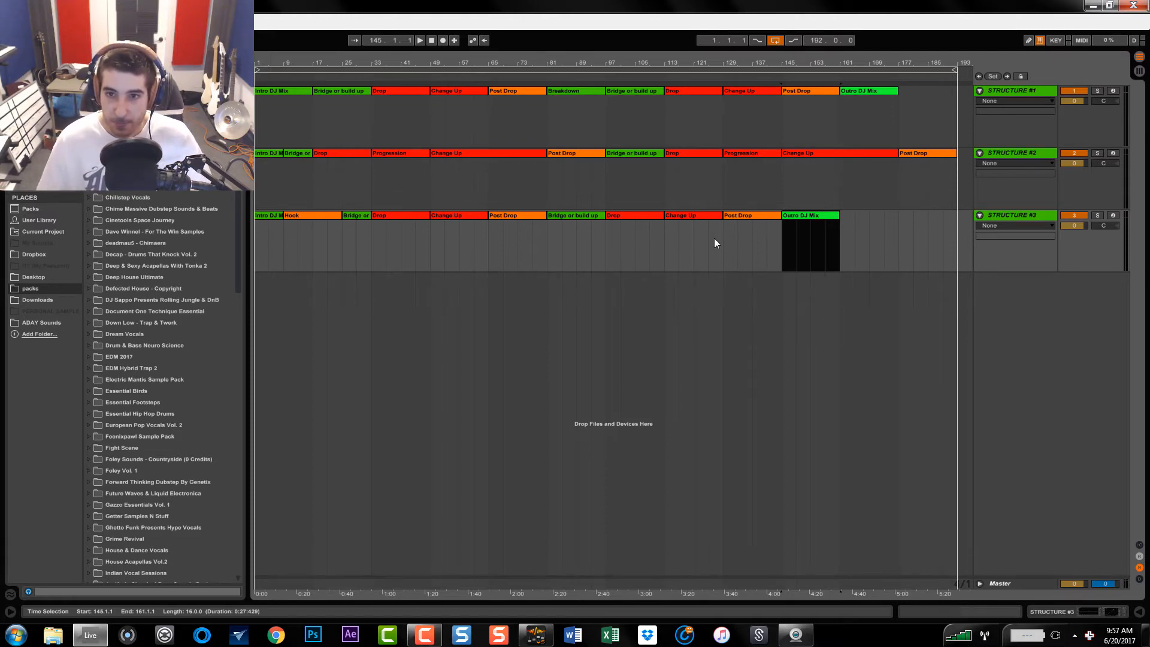
left_click(797, 250)
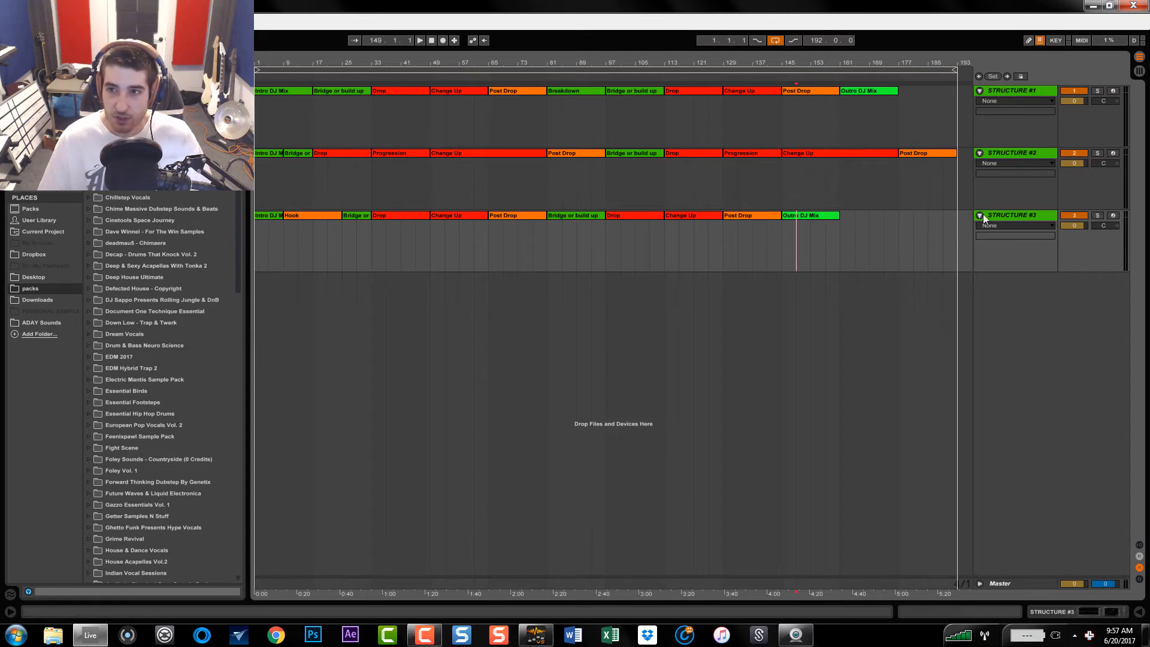
Duplicate the STRUCTURE #3 track and rename the copy STRUCTURE #4.
left_click(1016, 215)
key("ctrl+d")
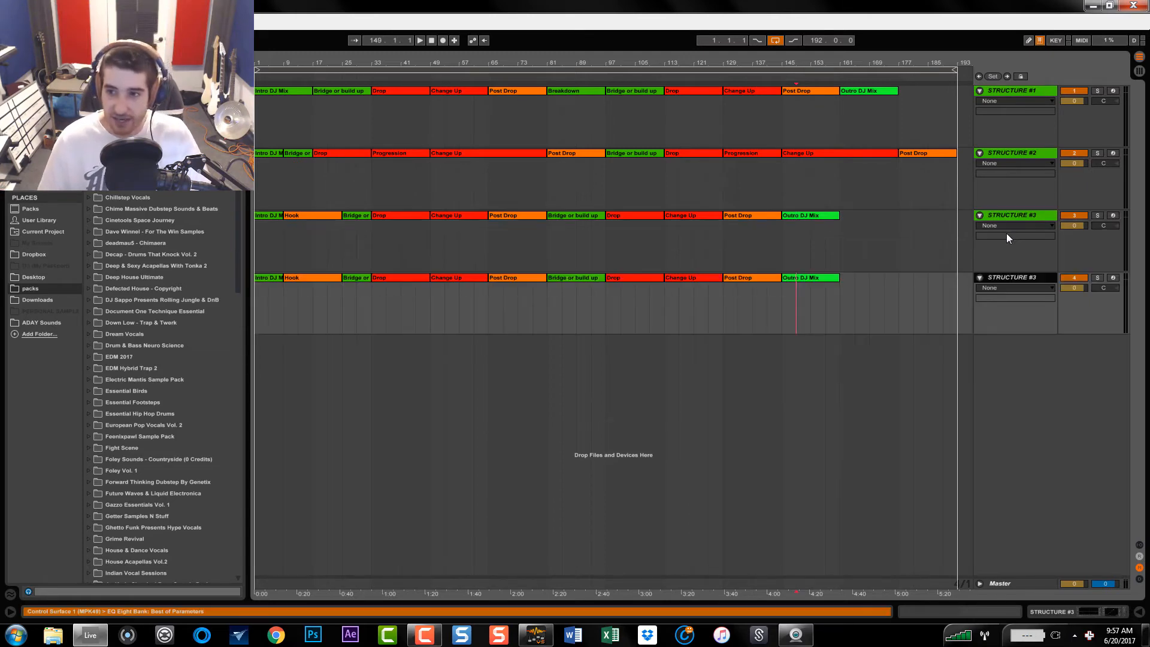
key("ctrl+r")
left_click(1038, 277)
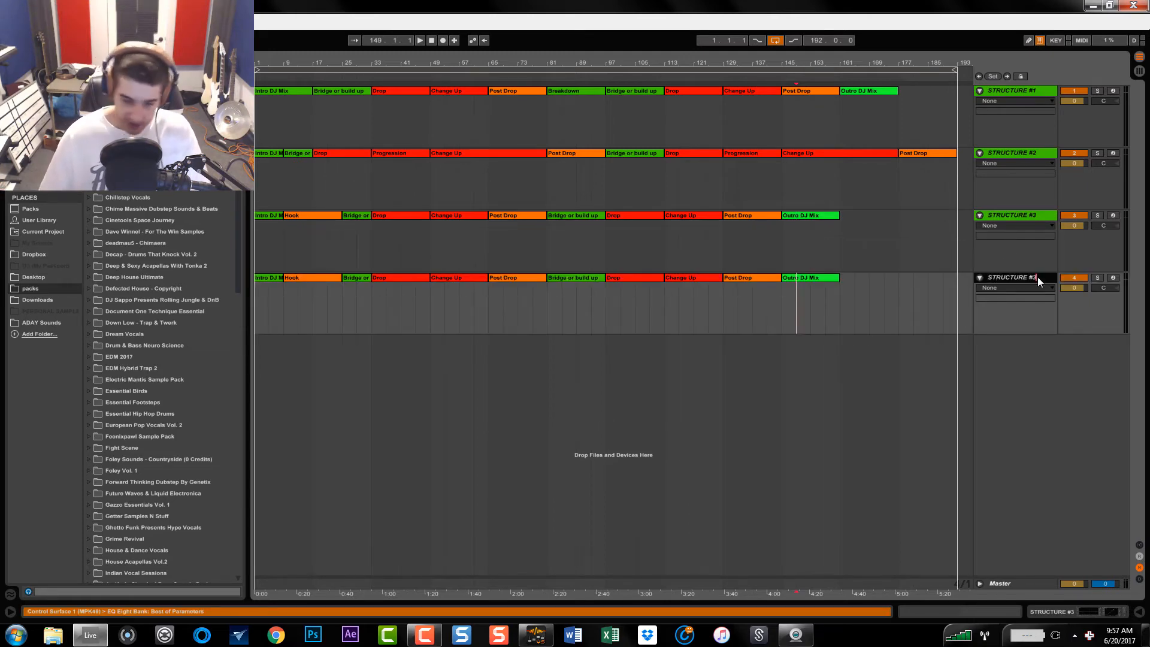
key("BackSpace")
type("4")
key("Return")
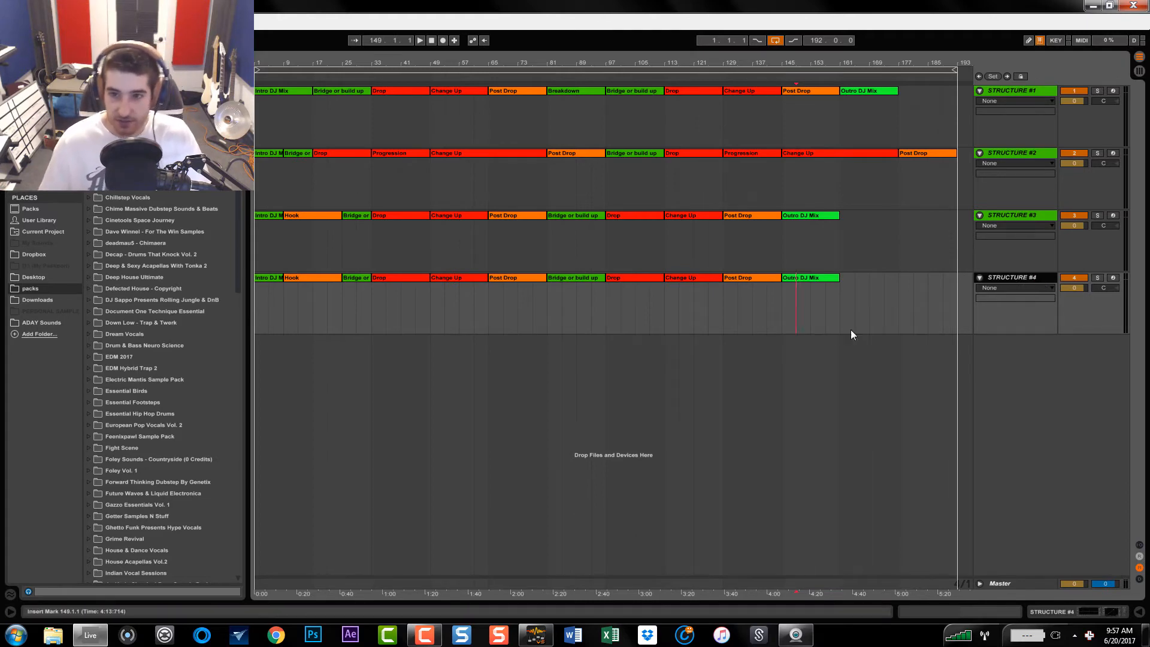
Delete all clips from the Hook through the Outro DJ Mix on STRUCTURE #4, keeping only the intro clip.
left_click(832, 347)
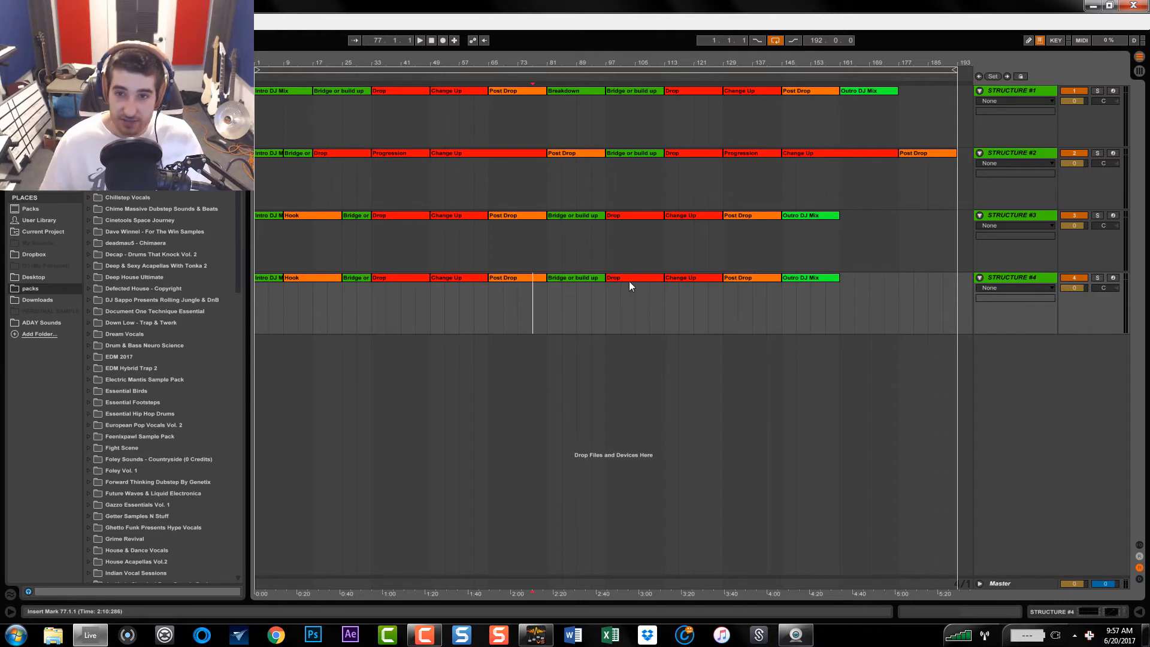
left_click(810, 278)
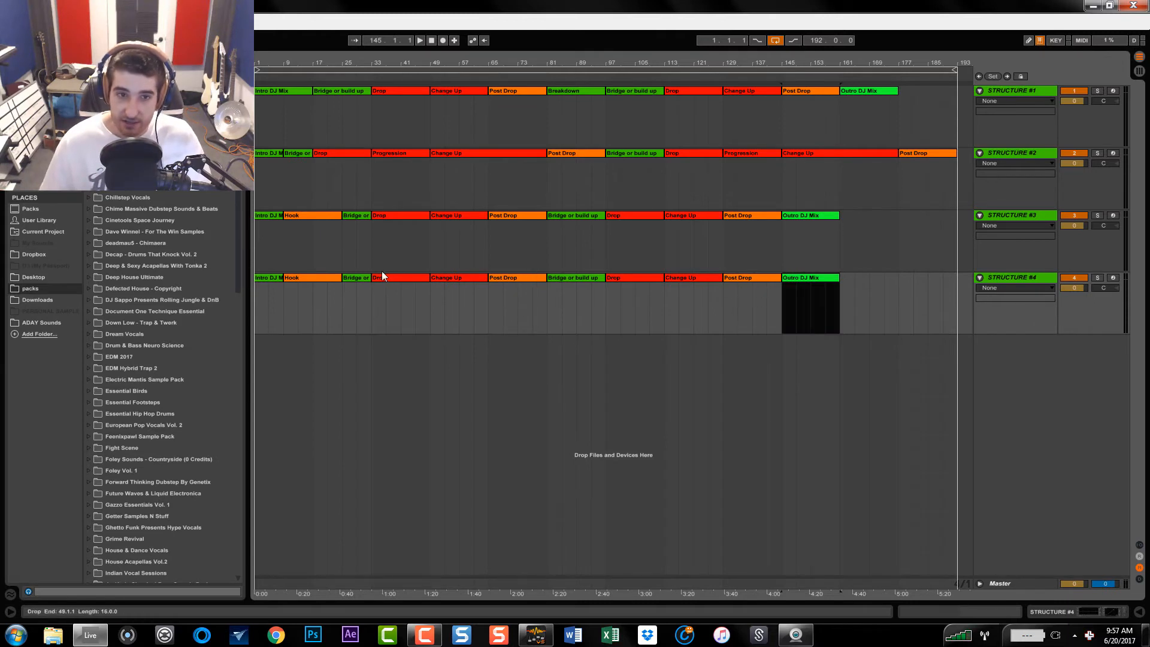
left_click(291, 276, "shift")
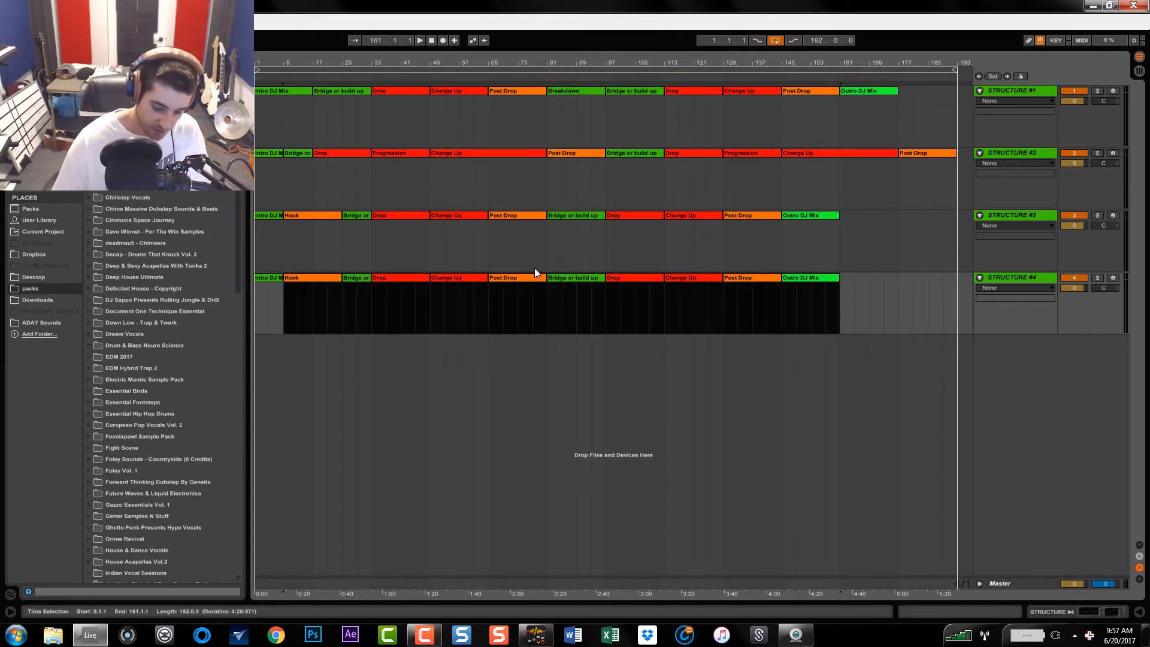
key("Delete")
left_click(487, 283)
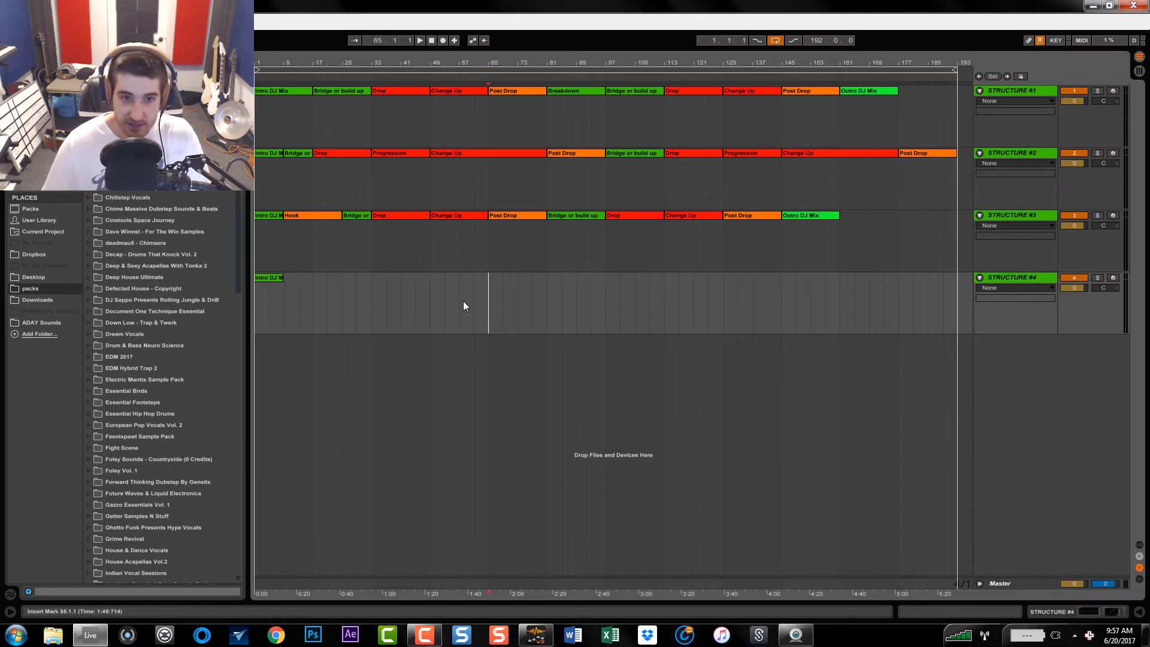
Copy the Hook clip from STRUCTURE #3 to bar 9 on STRUCTURE #4.
mouse_move(284, 282)
left_mouse_down()
mouse_move(329, 281)
mouse_move(273, 282)
mouse_move(283, 282)
left_mouse_up()
left_click(307, 218)
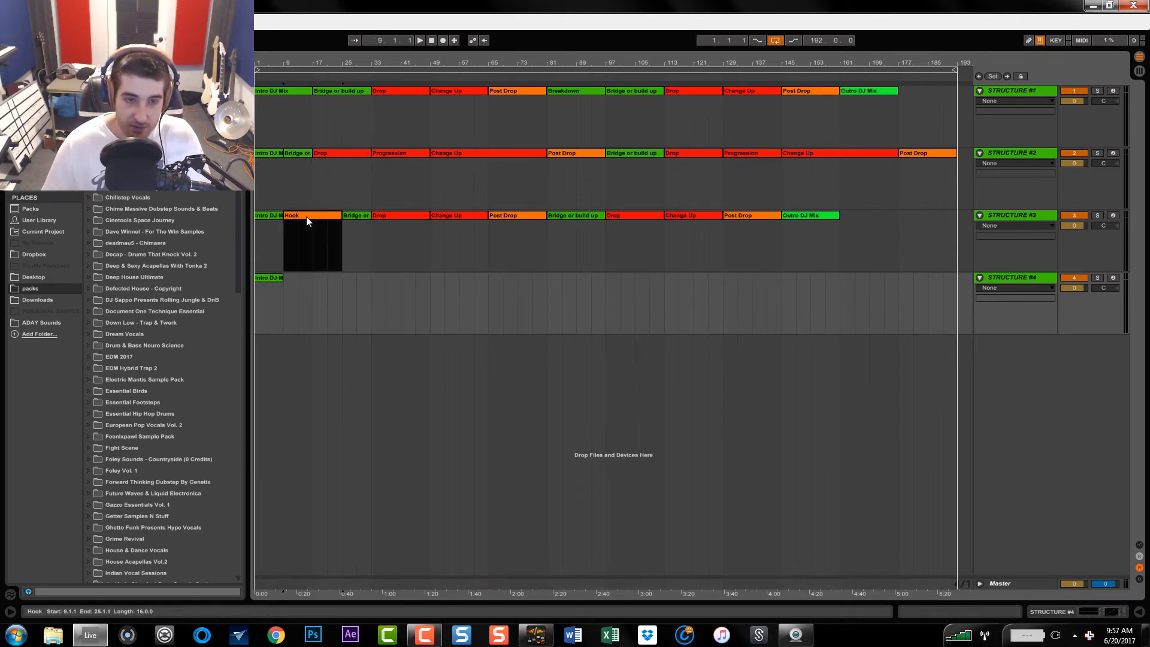
left_click_drag(307, 217, 303, 286)
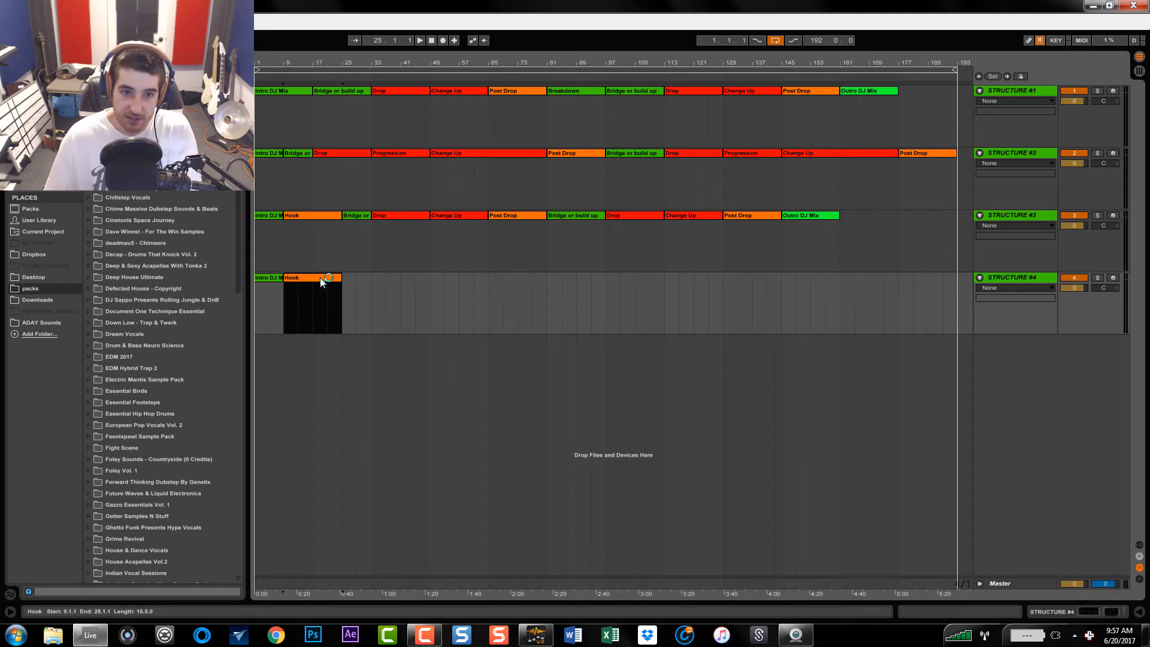
Copy the first Drop clip from STRUCTURE #3 to bar 25 on STRUCTURE #4, directly after the Hook.
left_click_drag(328, 296, 333, 294)
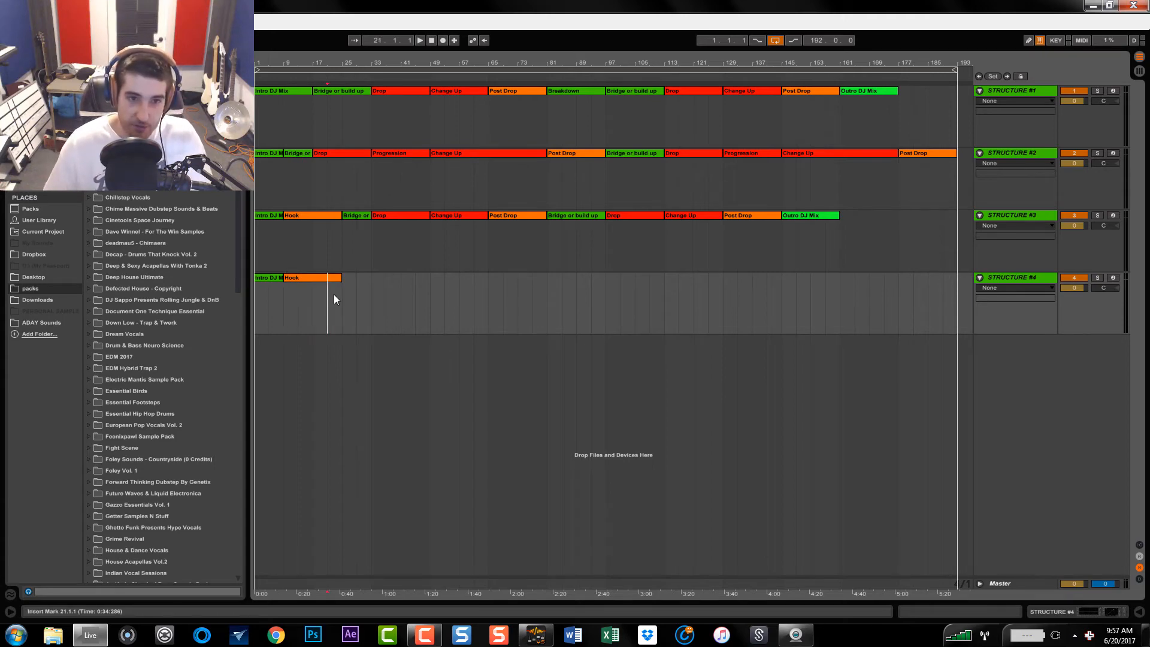
left_click(380, 266)
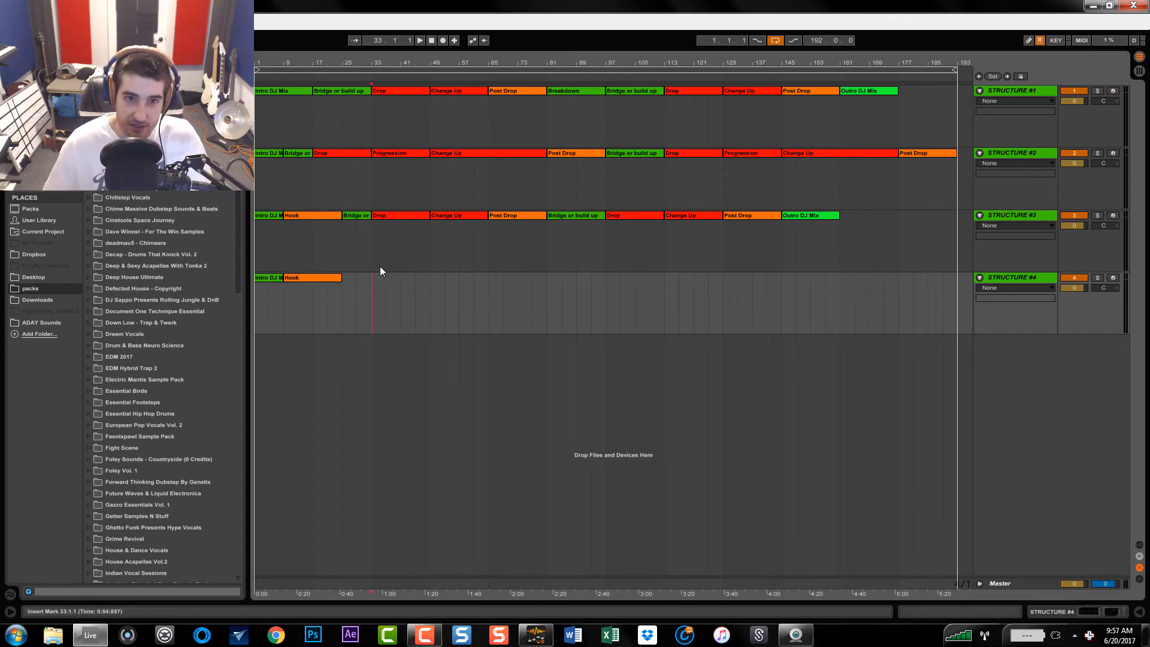
left_click_drag(396, 213, 362, 288)
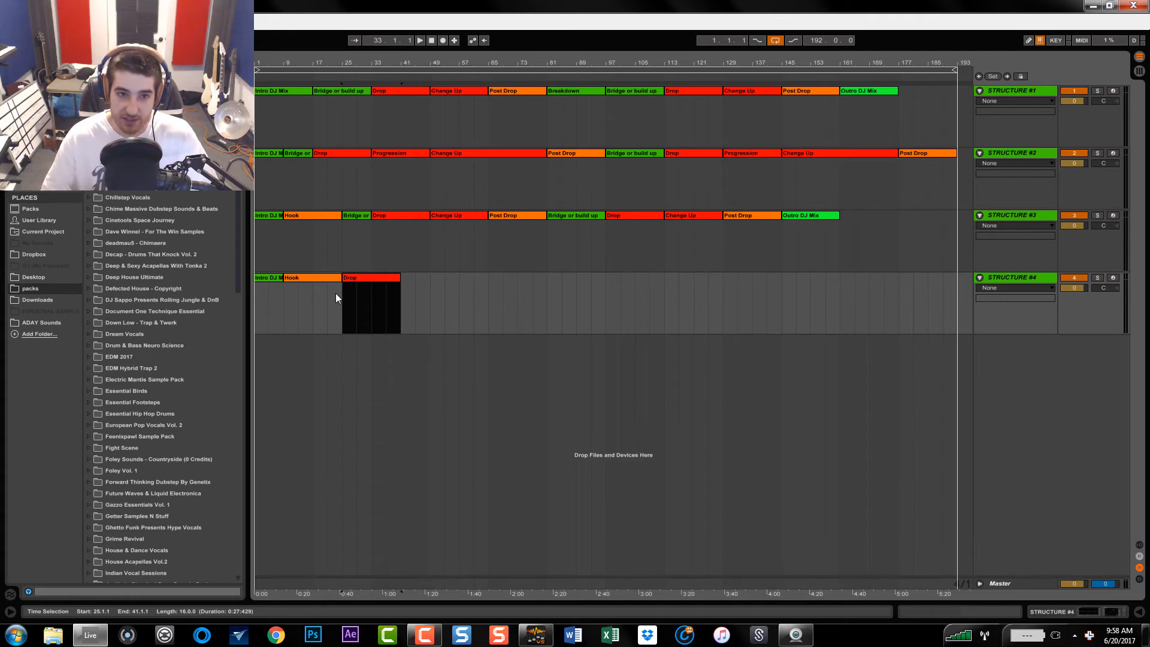
left_click(370, 282)
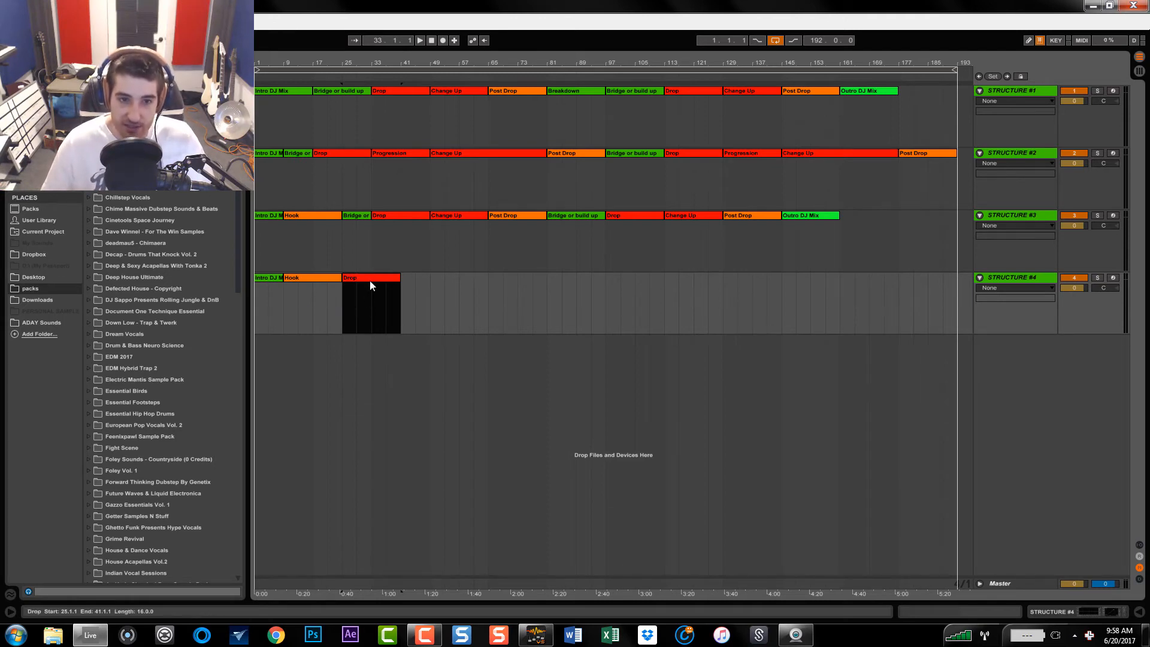
key("shift+Up")
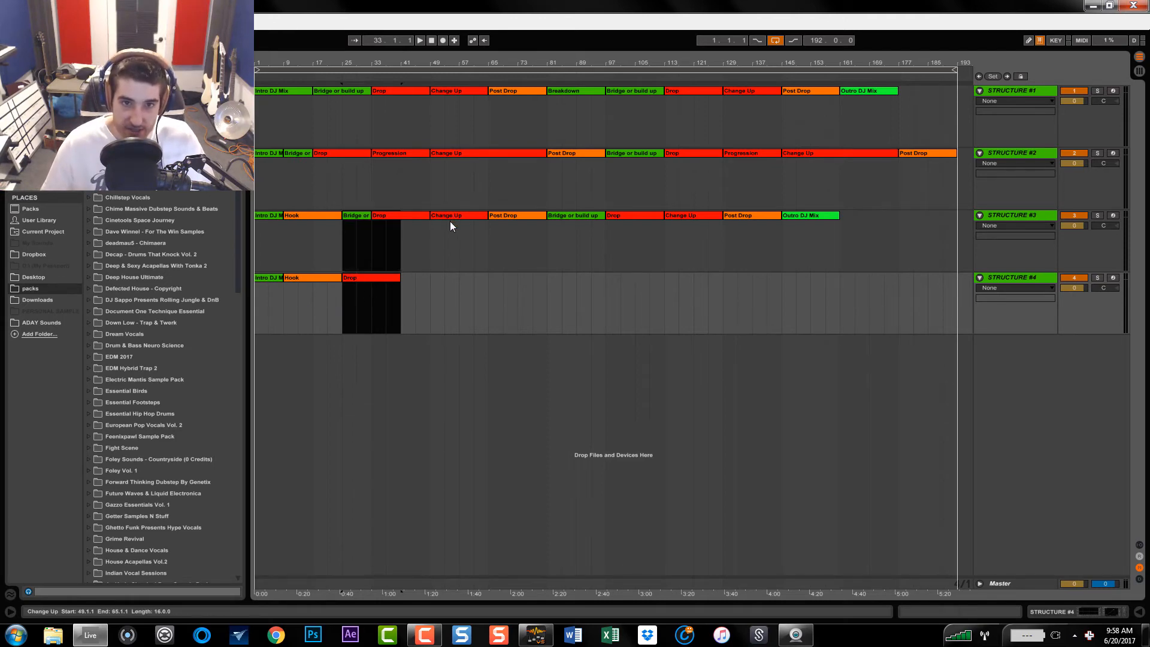
Copy the first Change Up and Post Drop clips from STRUCTURE #3 to bars 41 and 57 on STRUCTURE #4.
left_click_drag(453, 214, 428, 279)
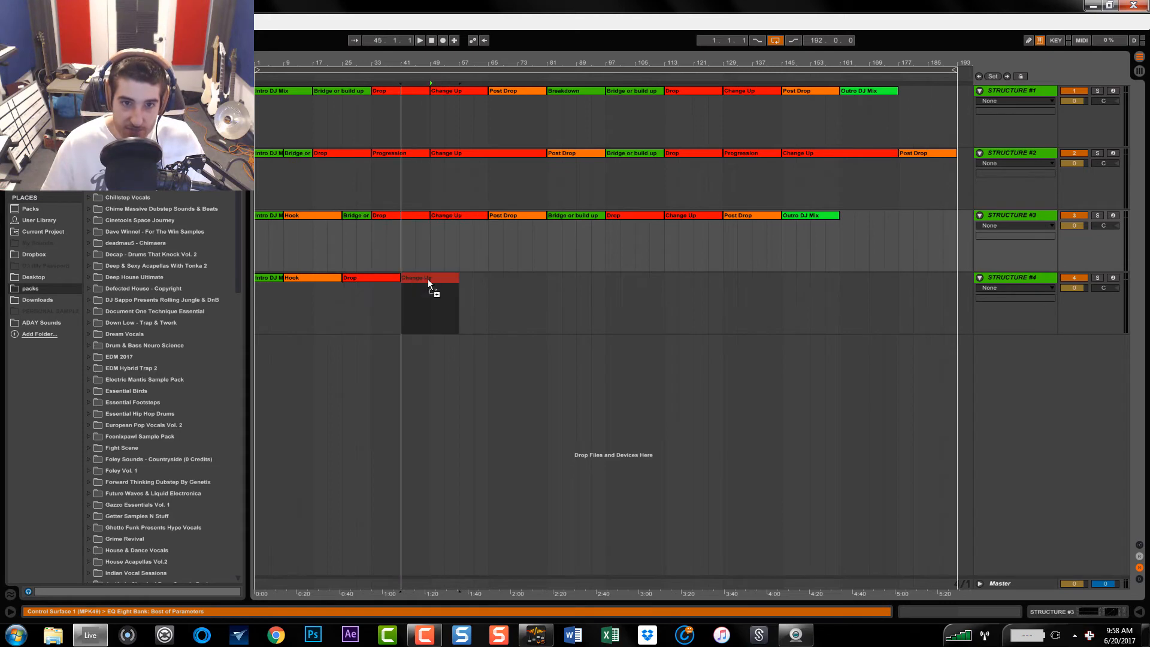
left_click_drag(519, 217, 484, 301)
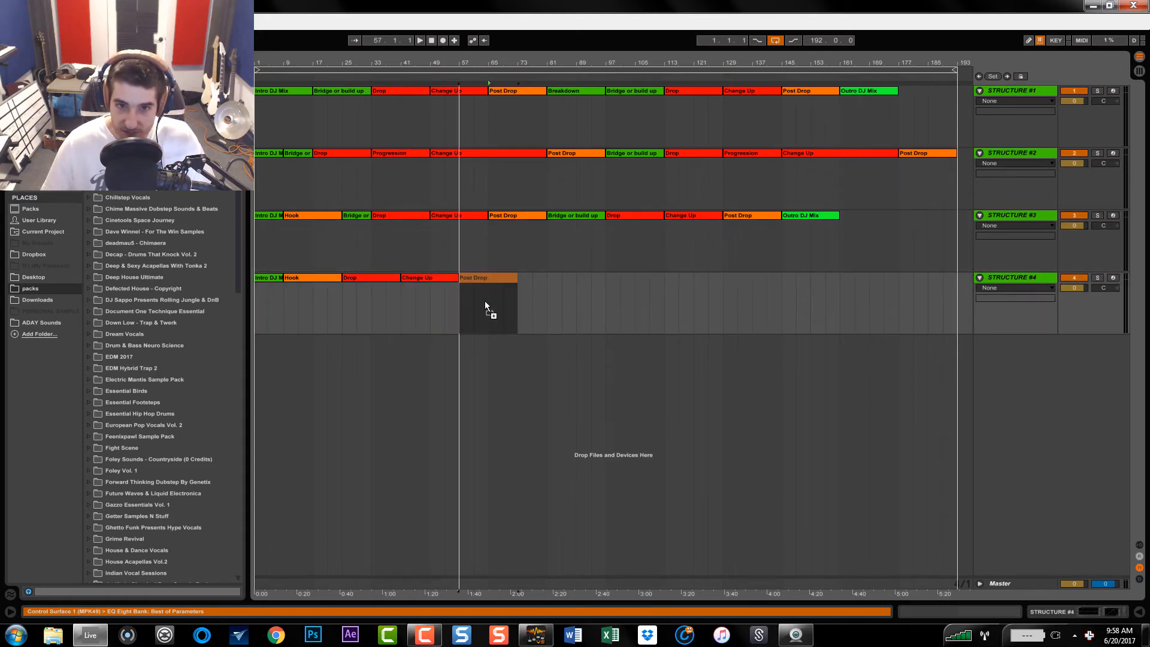
key("shift+Up")
left_click(578, 215)
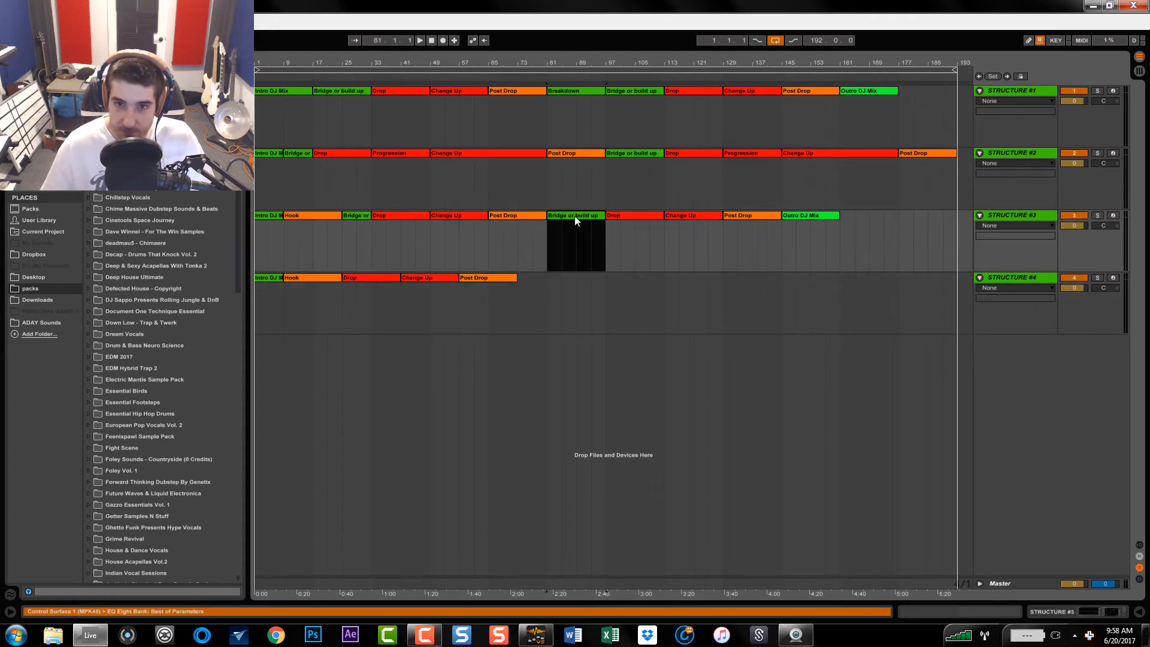
left_click(492, 284)
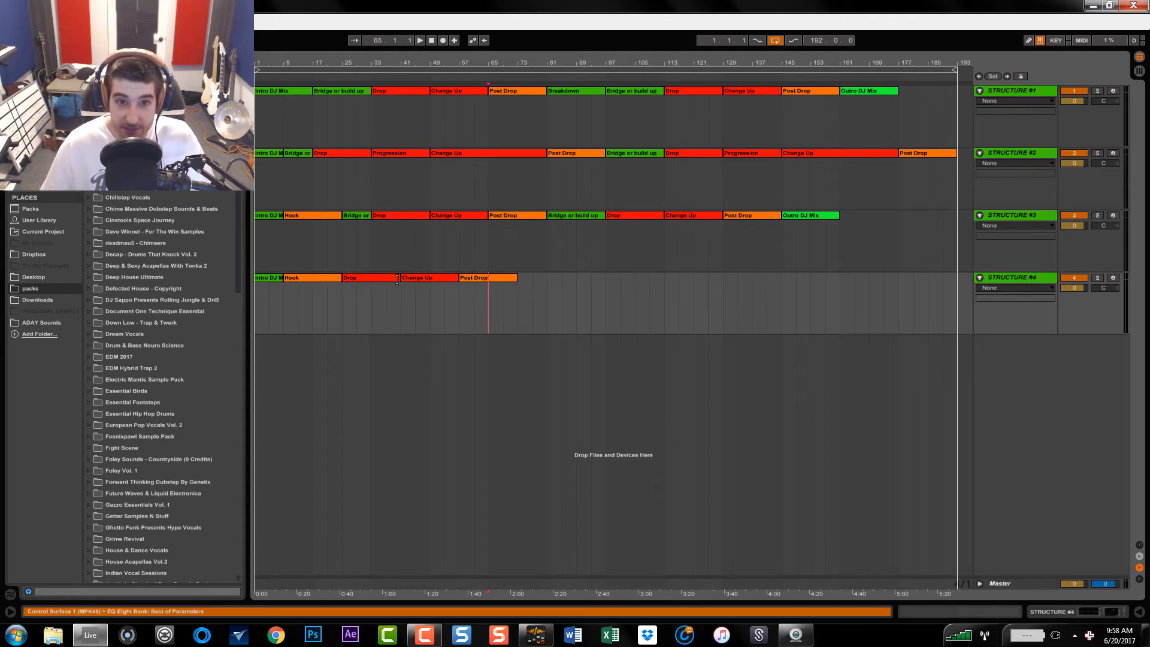
Copy the Drop and Change Up pair within STRUCTURE #4 to bar 73, directly after the Post Drop.
left_click(378, 278)
left_click(417, 278, "shift")
left_click_drag(382, 278, 561, 283, "ctrl")
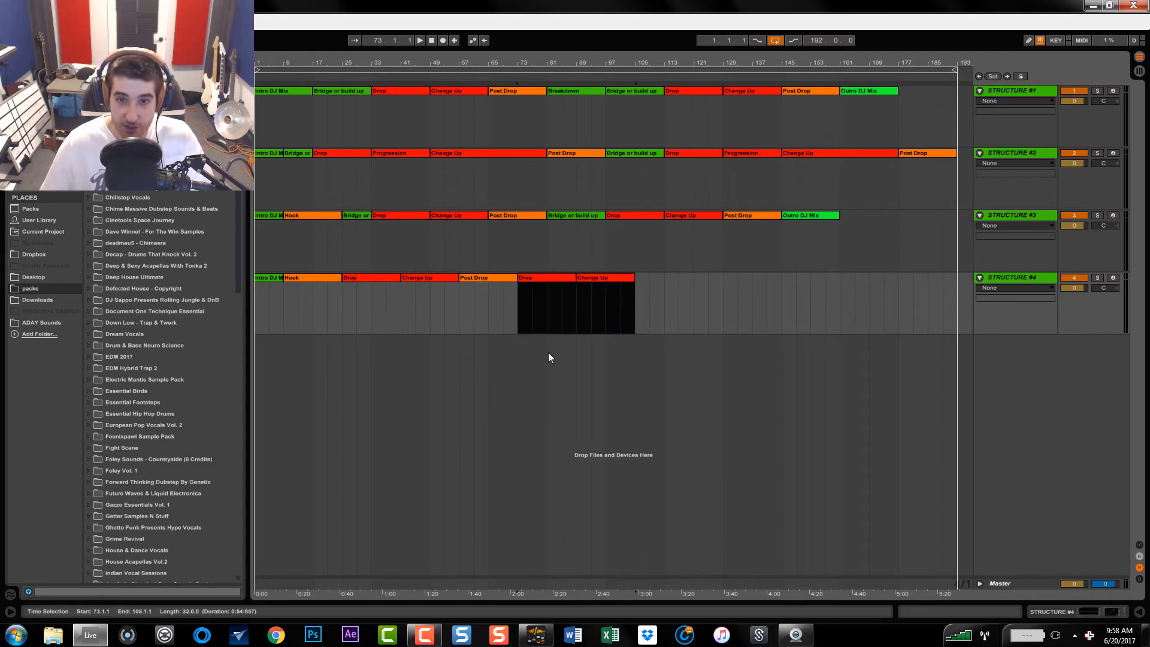
left_click(497, 278)
mouse_move(497, 278)
left_mouse_down("ctrl")
mouse_move(671, 288)
mouse_move(495, 281)
left_mouse_up("ctrl")
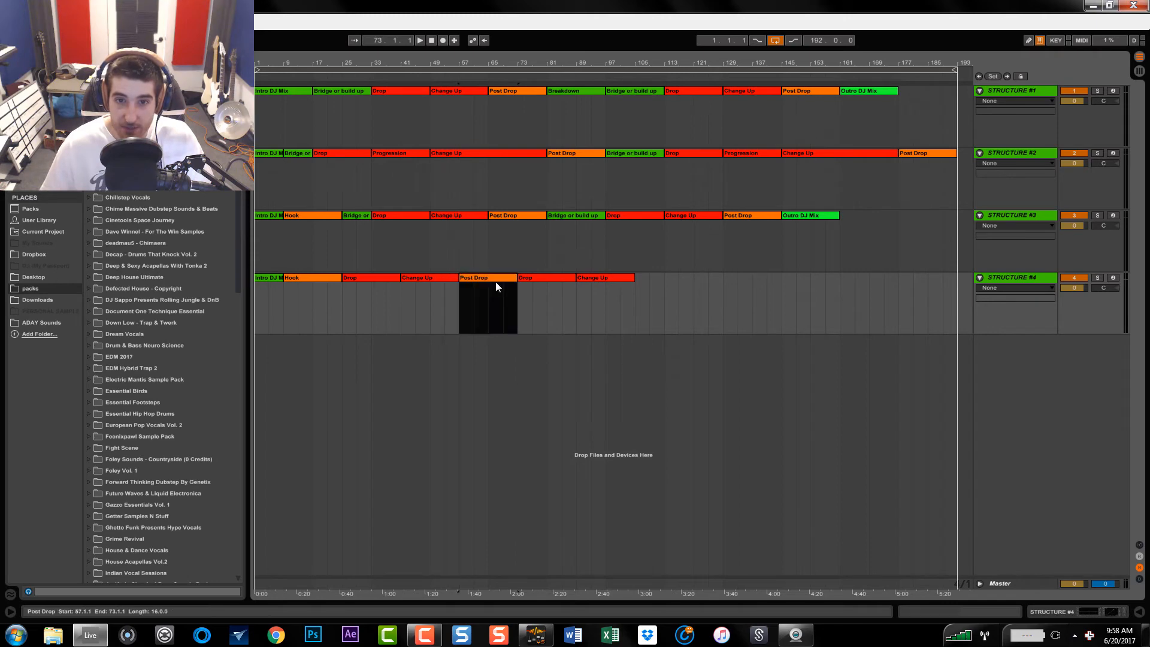
Copy the Breakdown and following Bridge or build up from STRUCTURE #1 onto STRUCTURE #4, trimmed to bars 105–113 and 129–137.
left_click(563, 218)
left_click(587, 90)
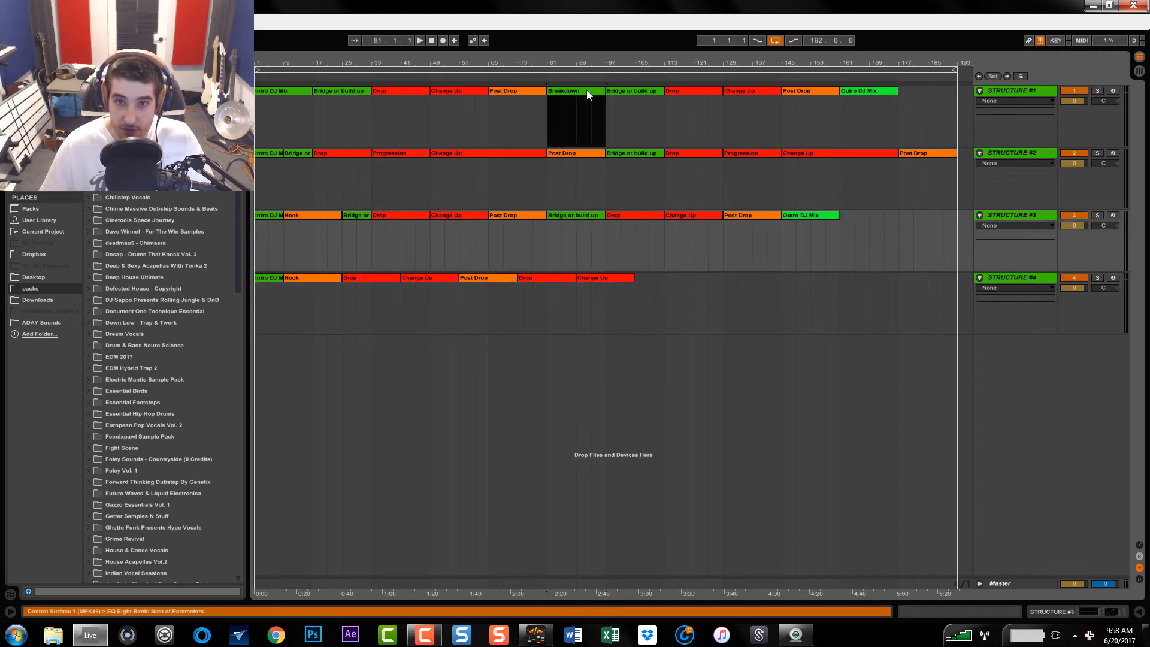
left_click(616, 91, "shift")
left_click_drag(616, 91, 665, 279, "ctrl")
left_click(683, 280)
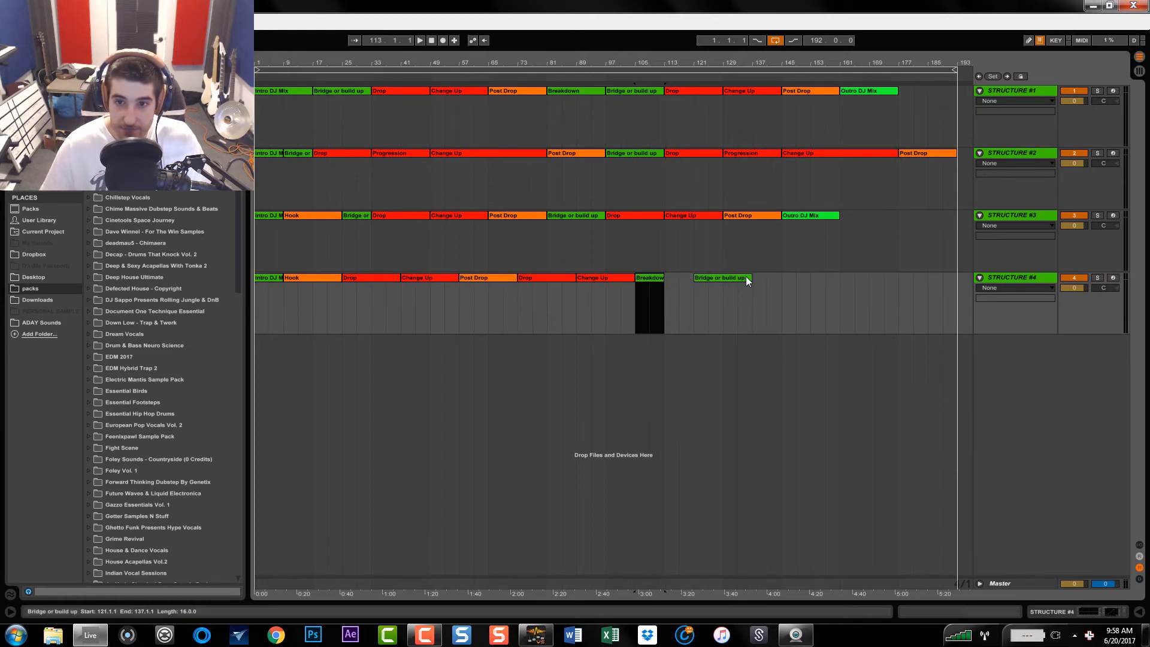
mouse_move(746, 276)
left_mouse_down()
mouse_move(715, 278)
mouse_move(745, 278)
left_mouse_up()
Insert an empty MIDI clip from bar 113 to 129 on STRUCTURE #4 and name it Mid 16.
left_click(671, 285)
left_click_drag(671, 285, 722, 292)
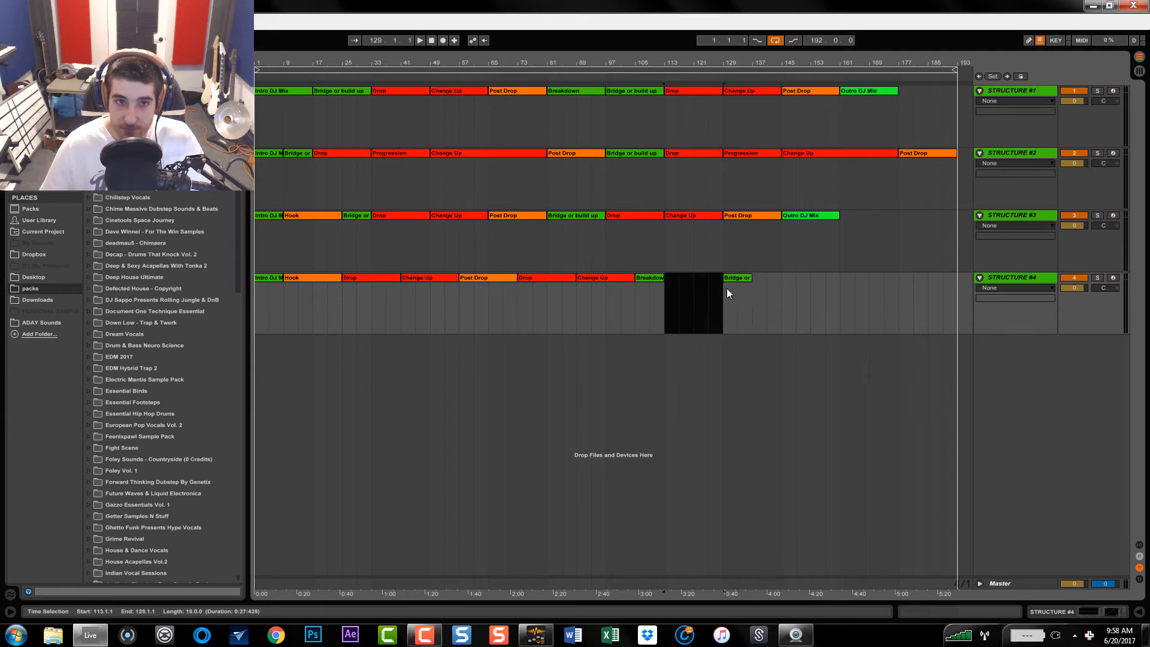
key("ctrl+shift+m")
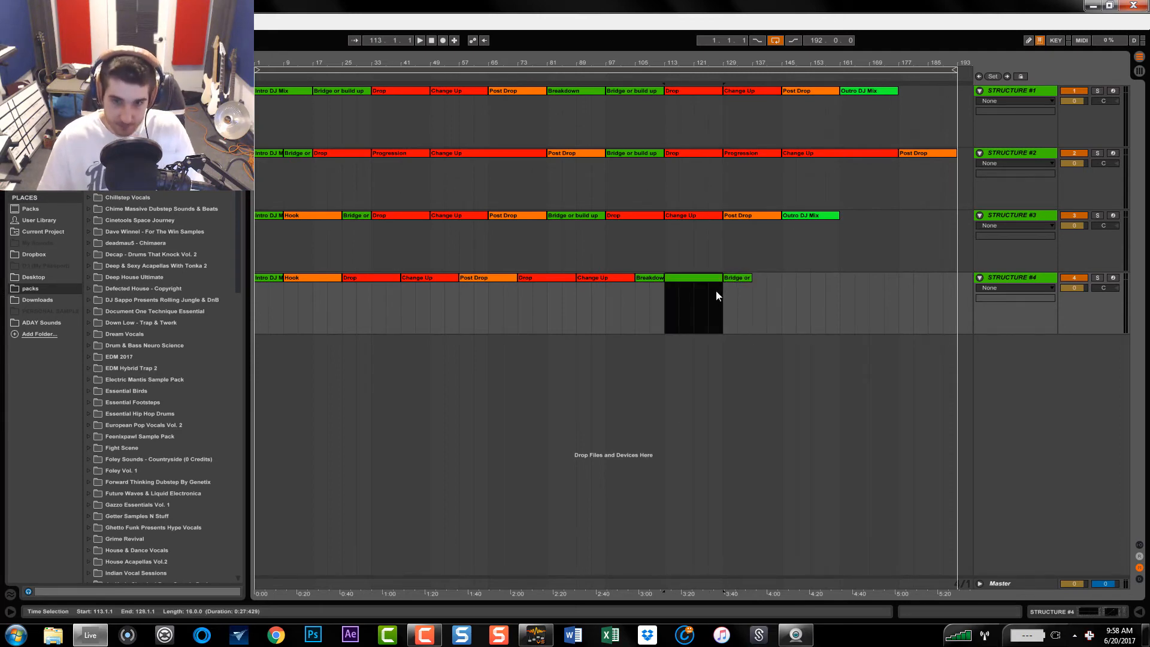
key("ctrl+r")
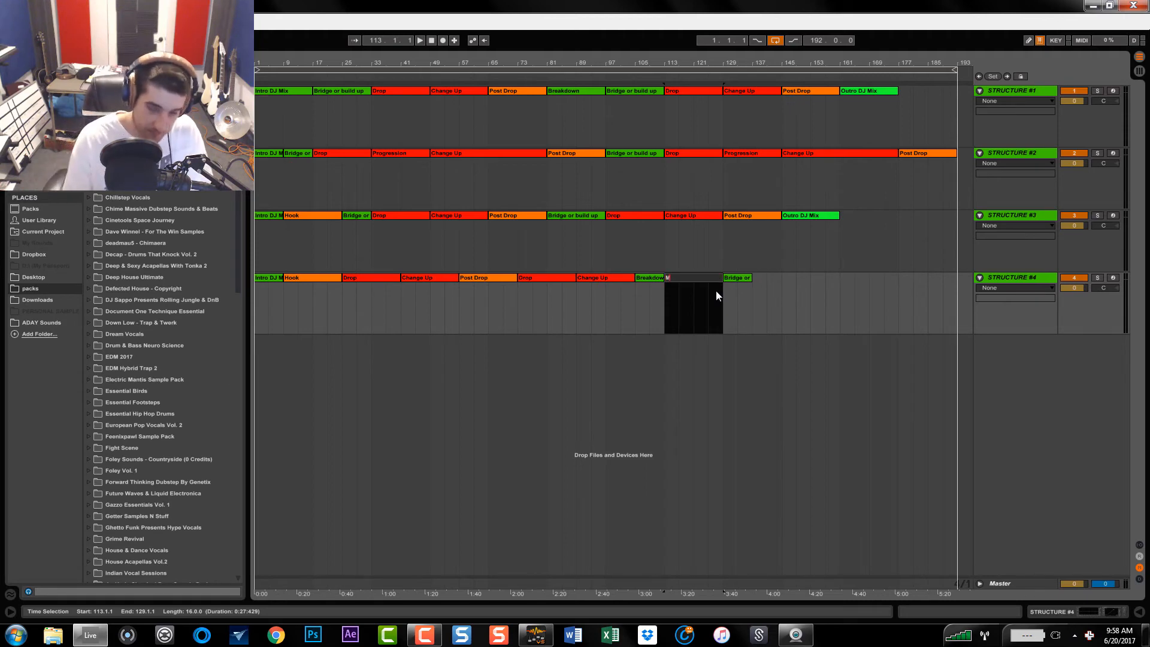
type("Mic")
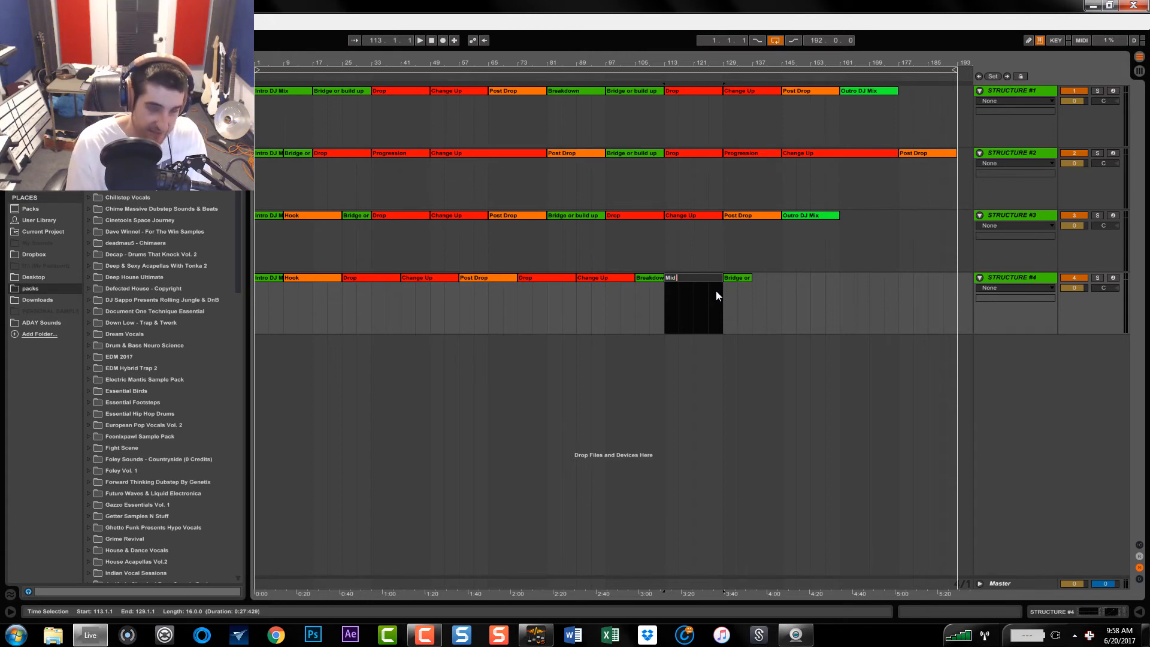
type("16")
key("Return")
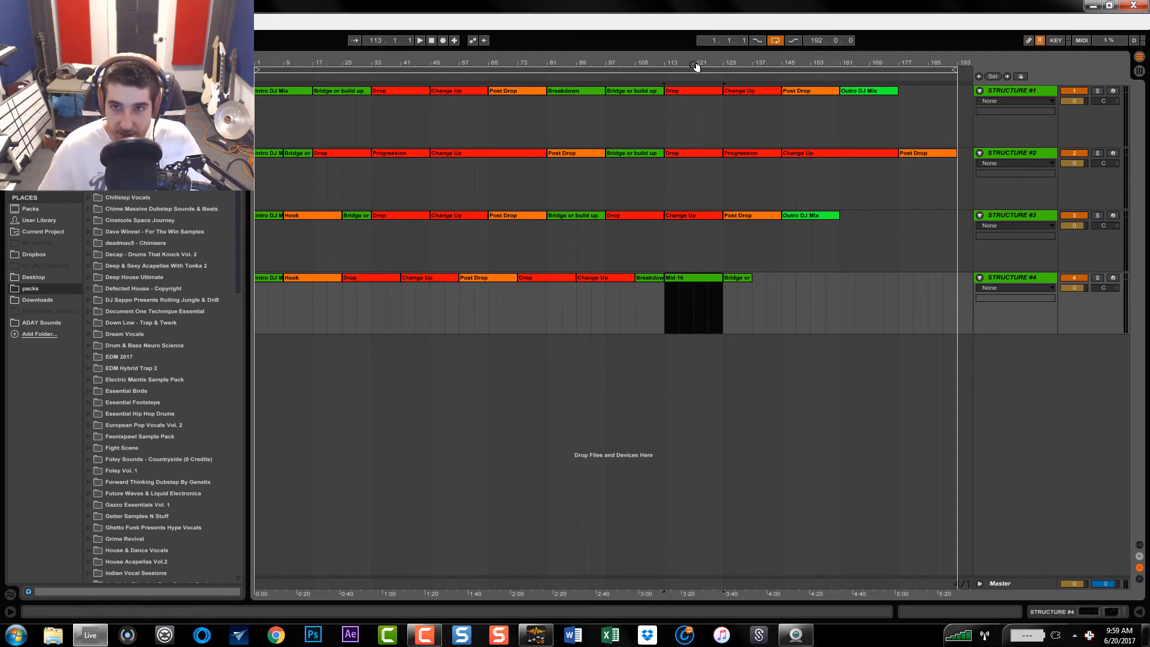
Color the Mid 16 clip on STRUCTURE #4 orange.
left_click_drag(693, 64, 766, 74)
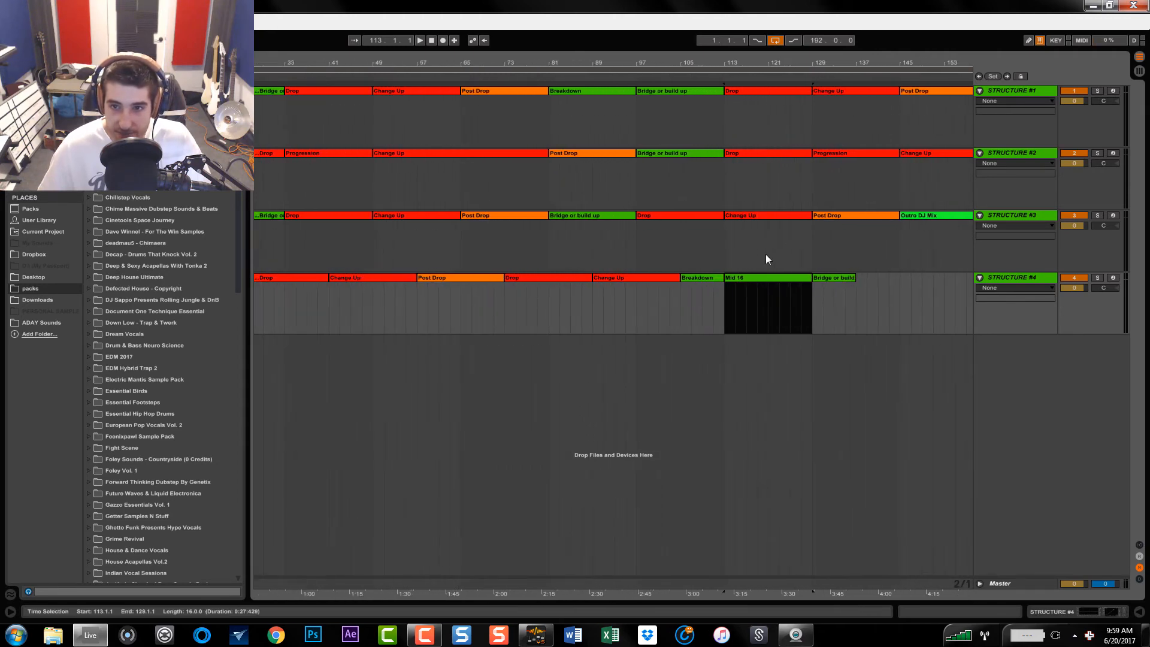
left_click(658, 296)
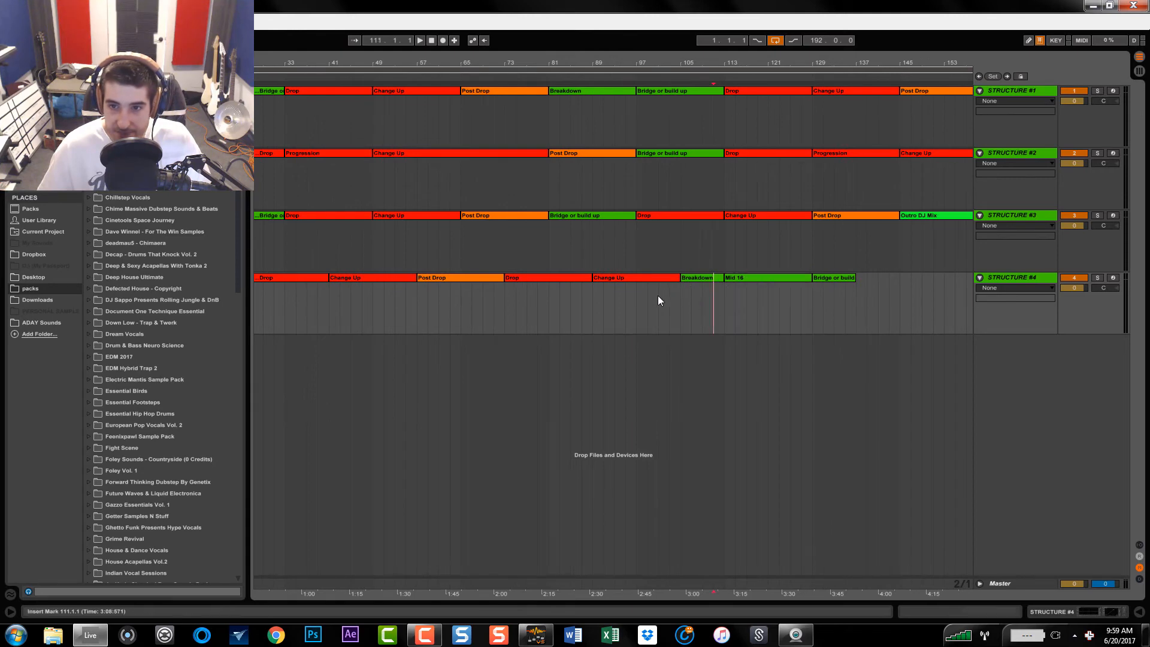
right_click(785, 277)
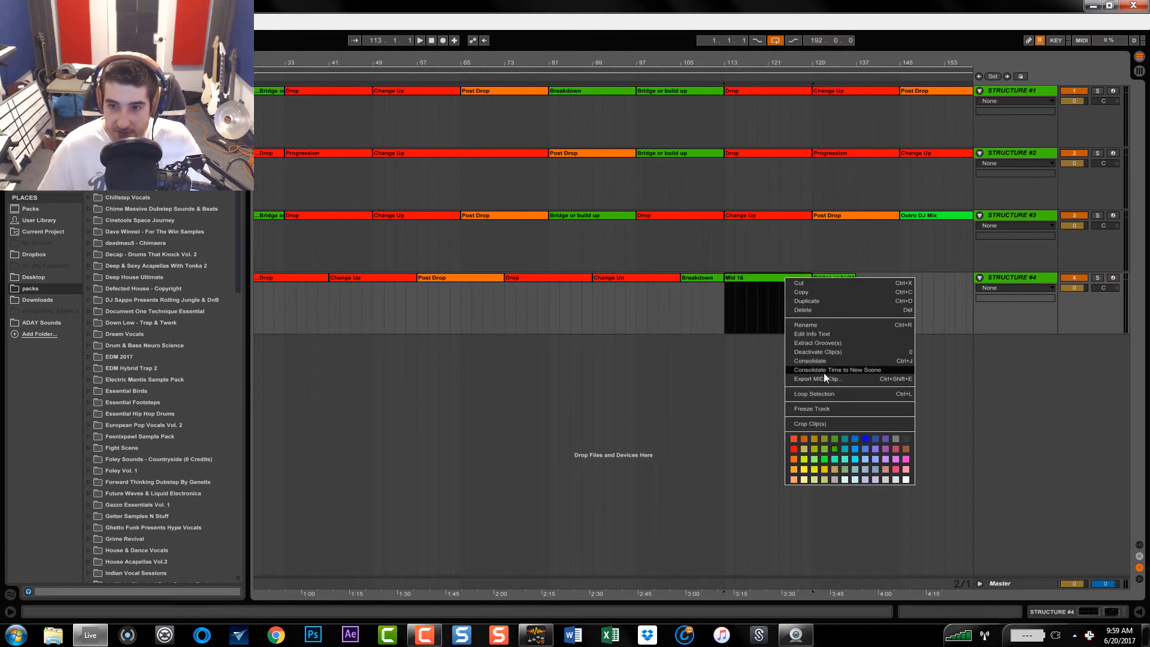
left_click(794, 459)
Color the Mid 16 clip on STRUCTURE #4 khaki to set it apart from the other sections.
left_click_drag(675, 58, 637, 64)
right_click(665, 278)
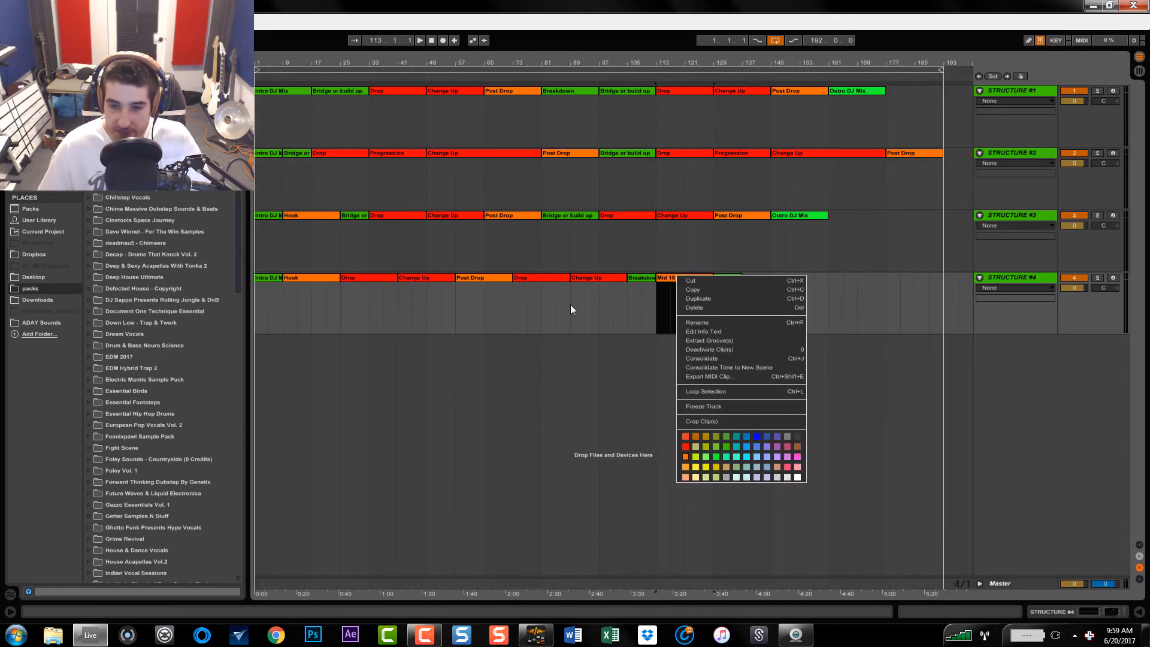
left_click(695, 447)
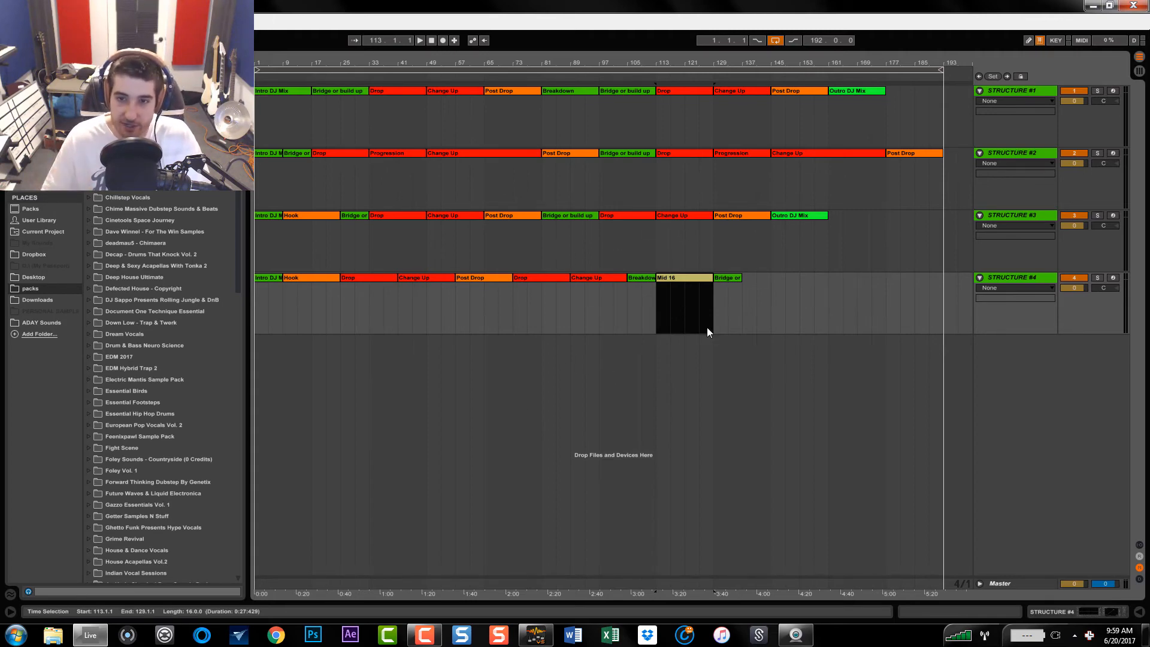
Add Drop and Change Up clips from bar 137 and a Post Drop clip at bar 169 on STRUCTURE #4.
left_click_drag(707, 327, 779, 288)
left_click_drag(484, 278, 915, 277)
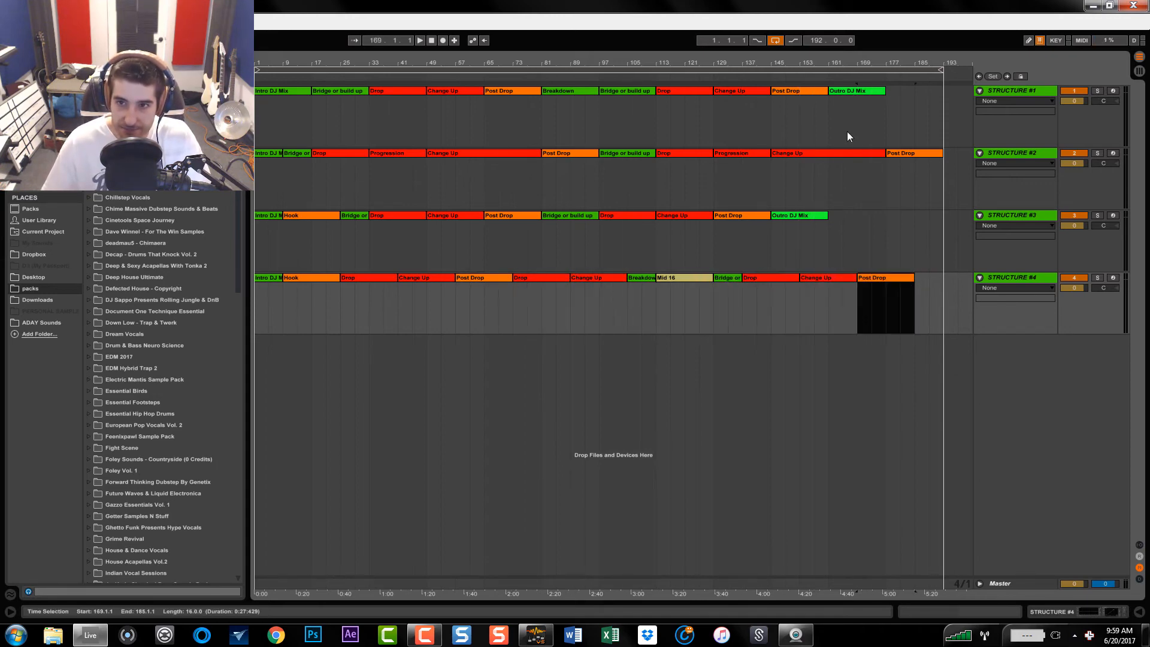
Try the STRUCTURE #1 Outro DJ Mix at bar 185 on STRUCTURE #4, and delete it together with the preceding Post Drop.
left_click_drag(854, 90, 943, 277)
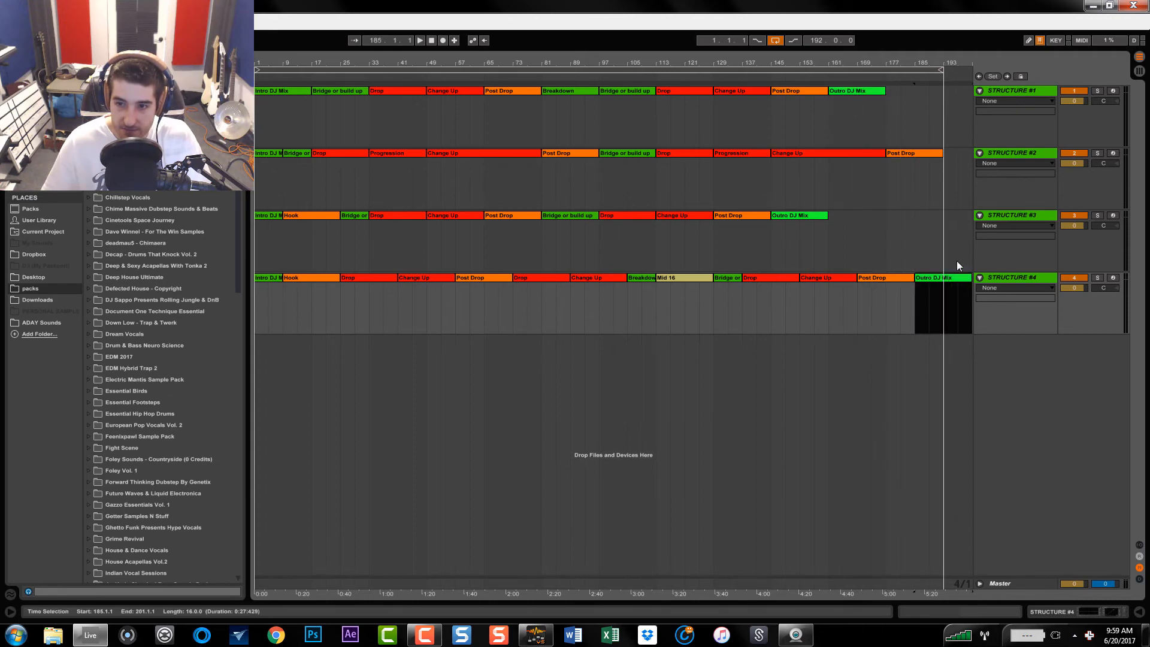
left_click(897, 277, "shift")
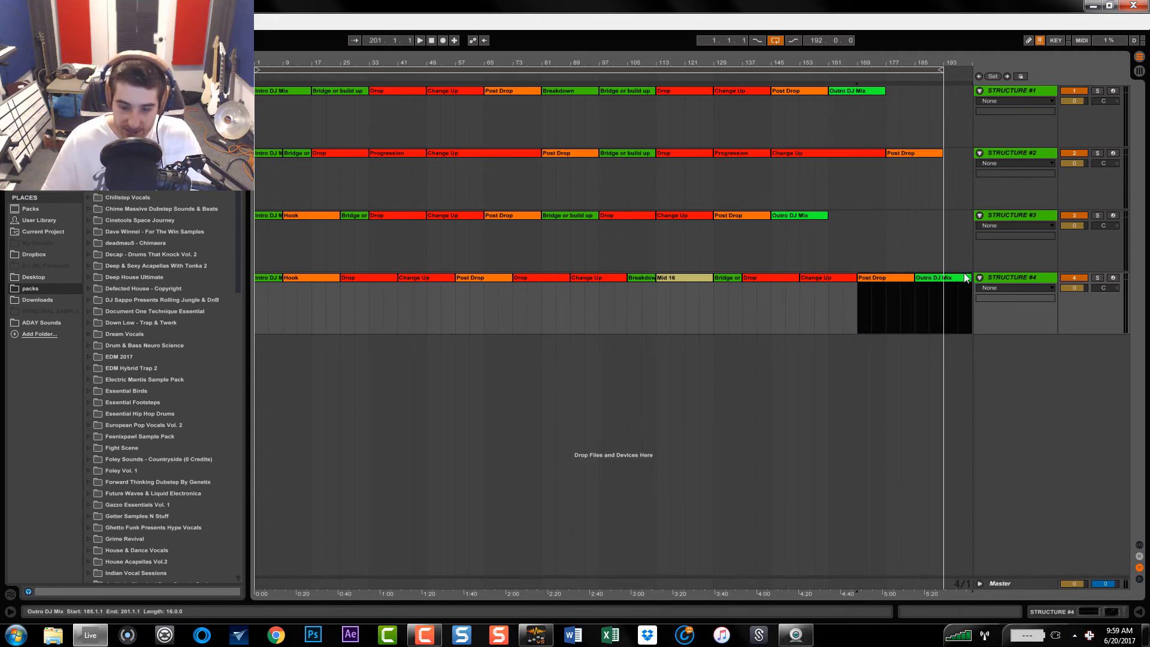
key("Delete")
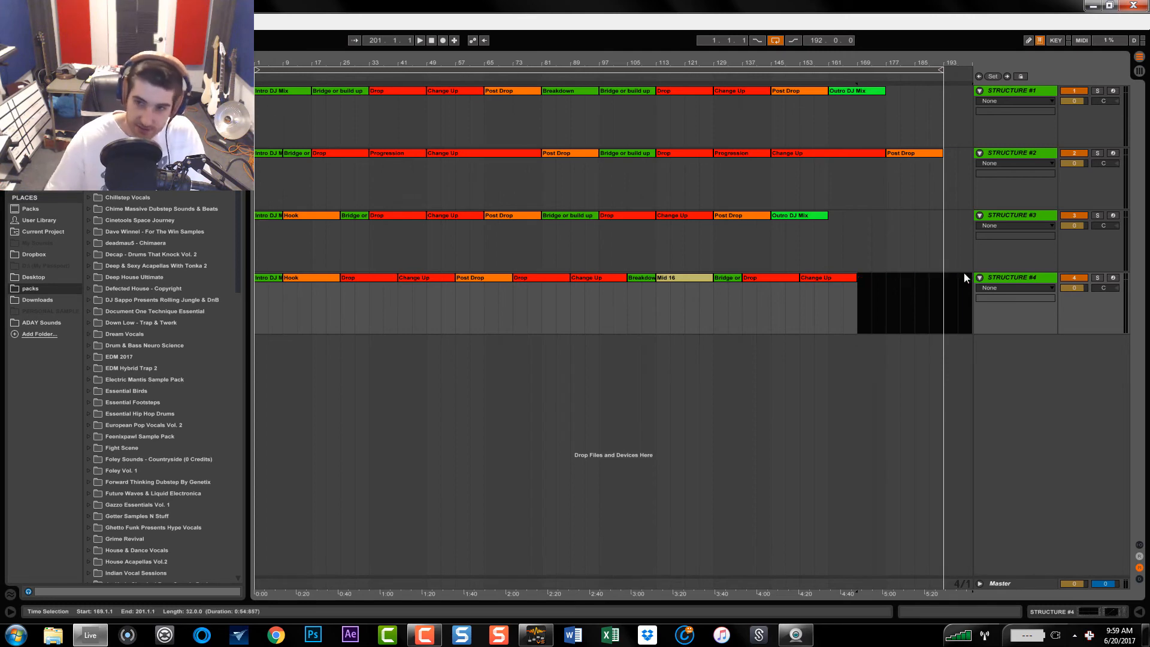
Copy the last Post Drop clip from STRUCTURE #3 to bar 169 on STRUCTURE #4.
left_click(872, 306)
left_click_drag(742, 226, 908, 285)
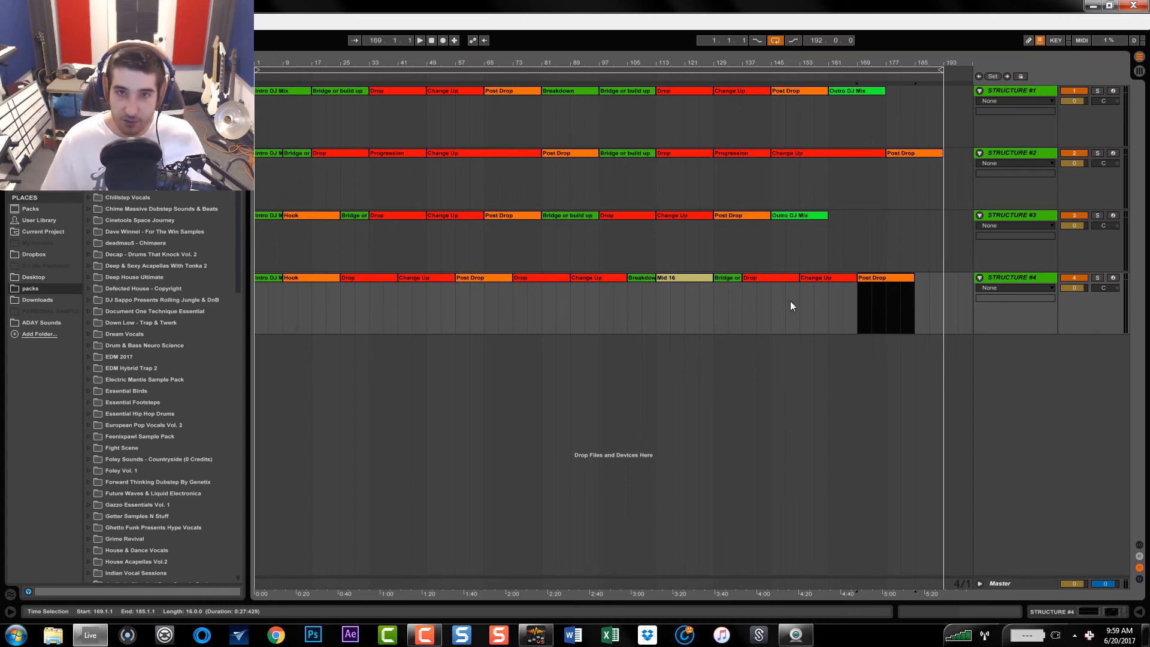
left_click(578, 330)
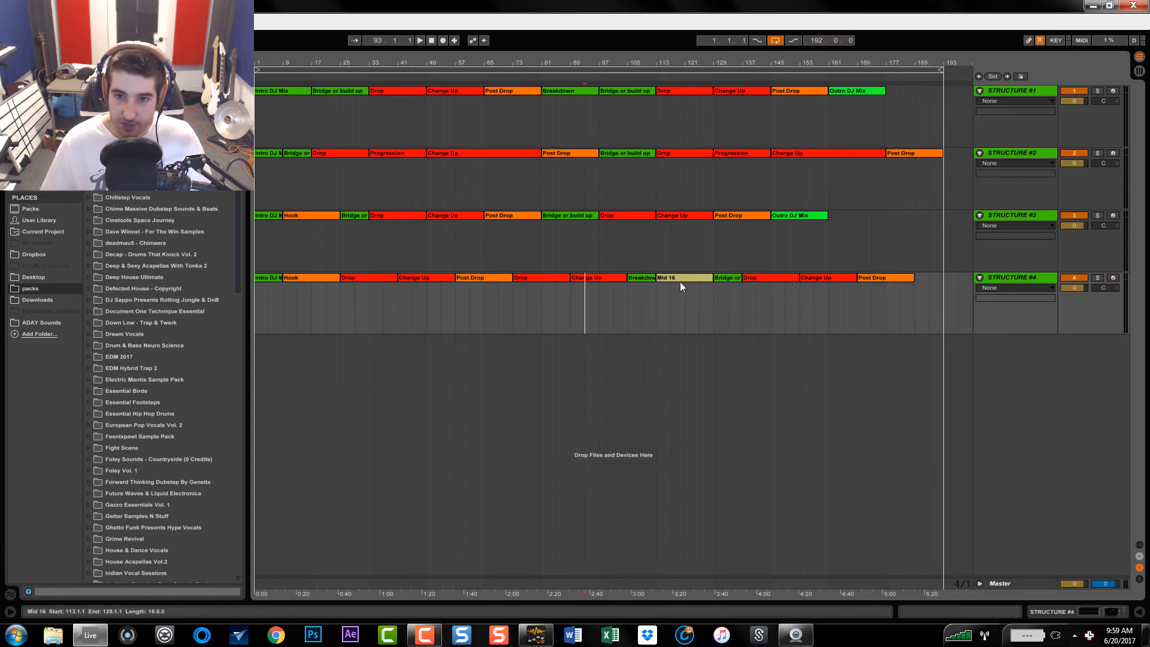
left_click(699, 289)
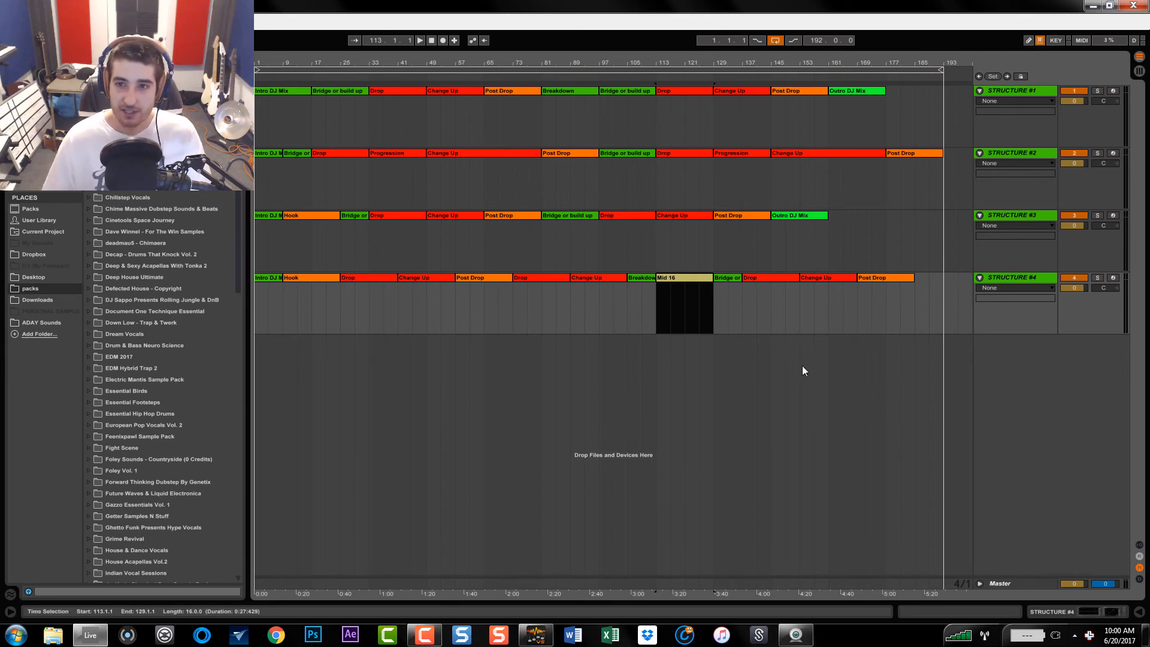
left_click(858, 377)
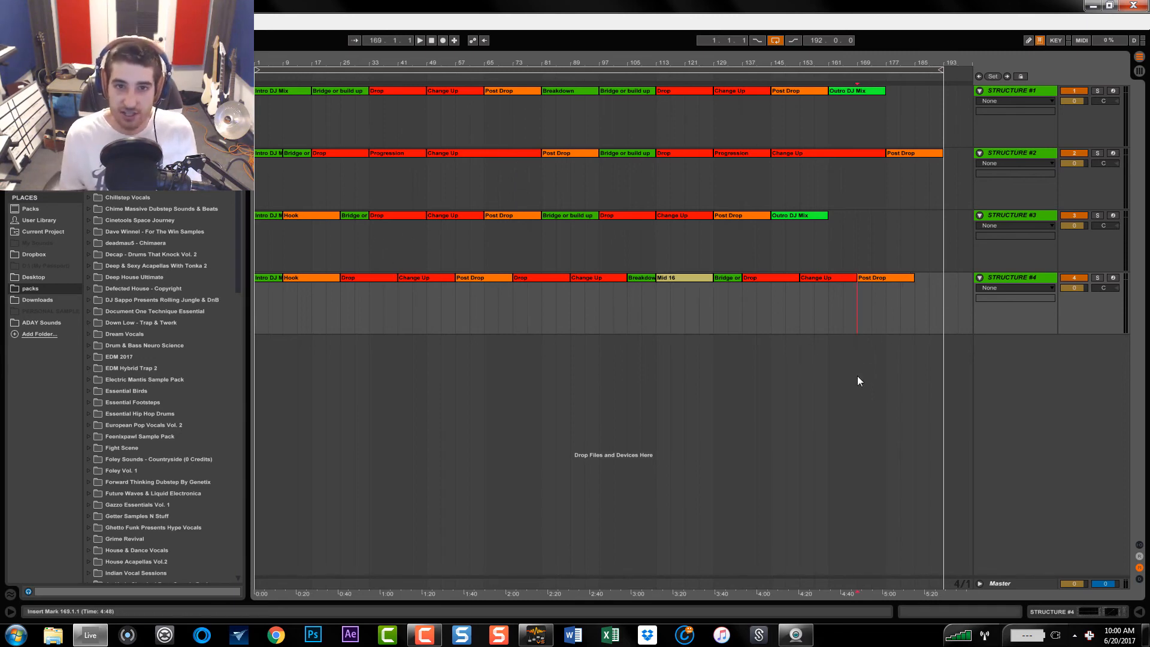